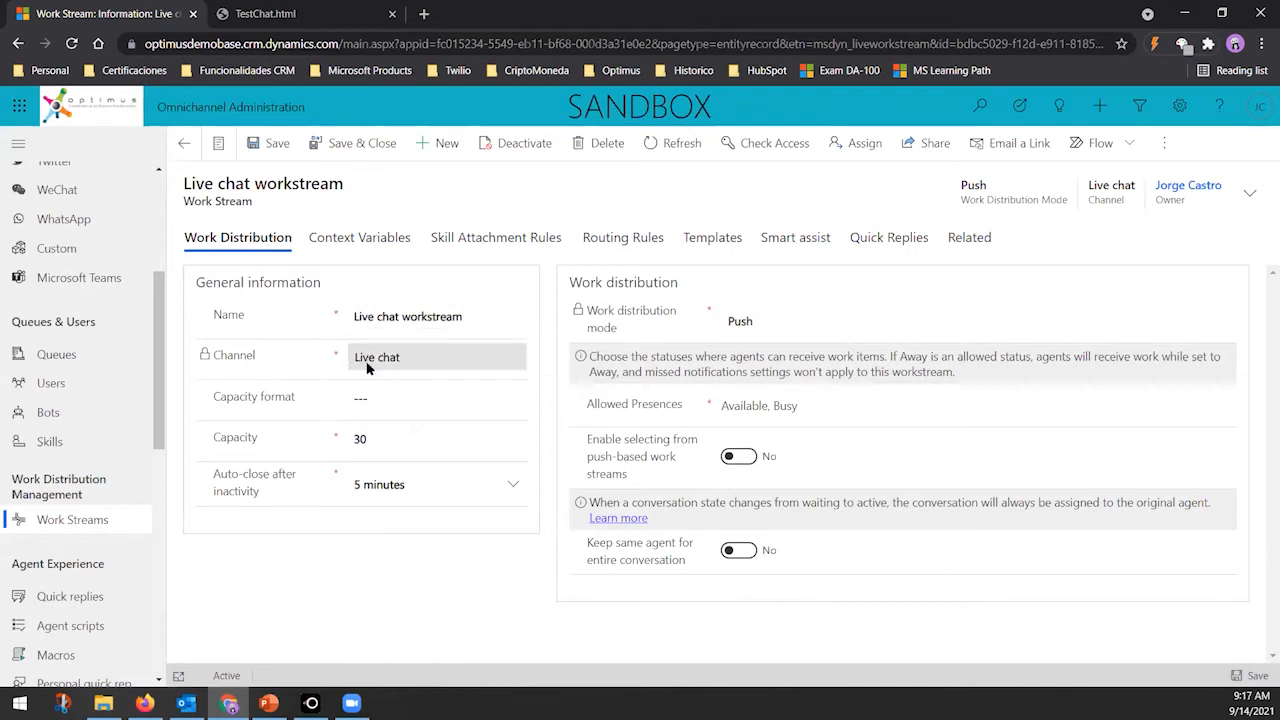
Start a new work stream to view the available channel options, and discard it without saving
{"action": "left_click", "coordinate": [457, 140]}
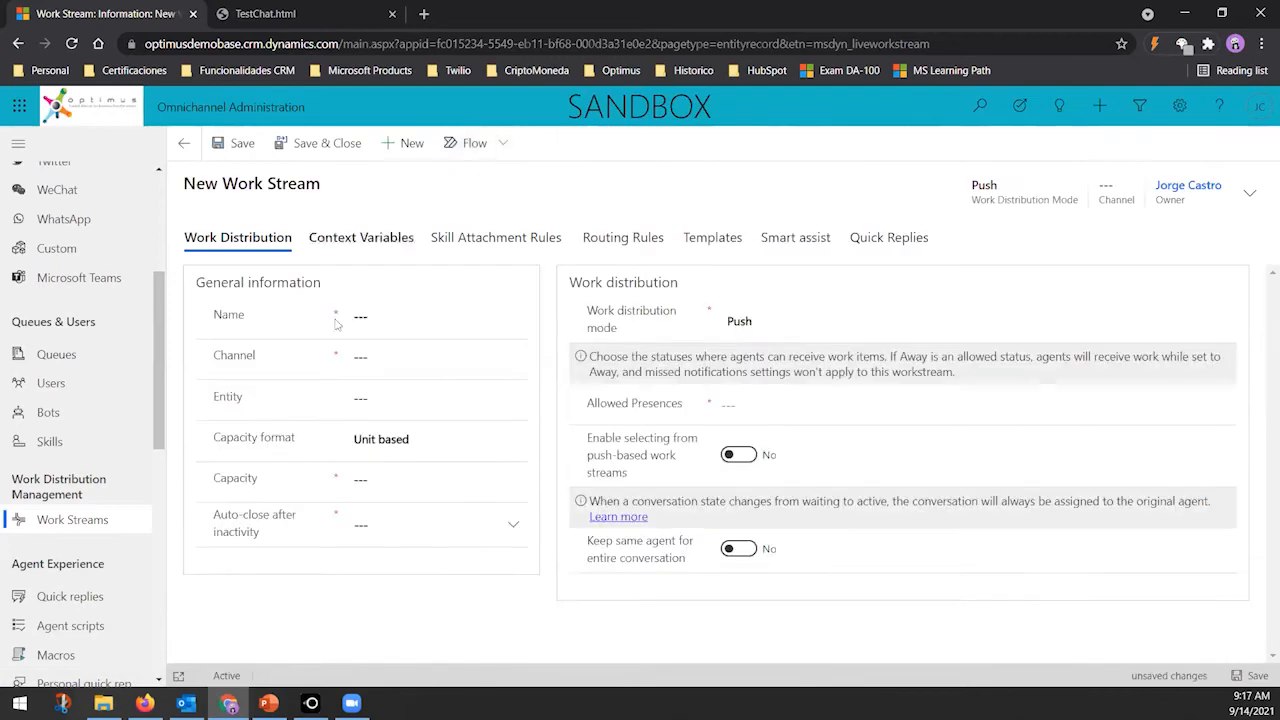
{"action": "left_click", "coordinate": [403, 356]}
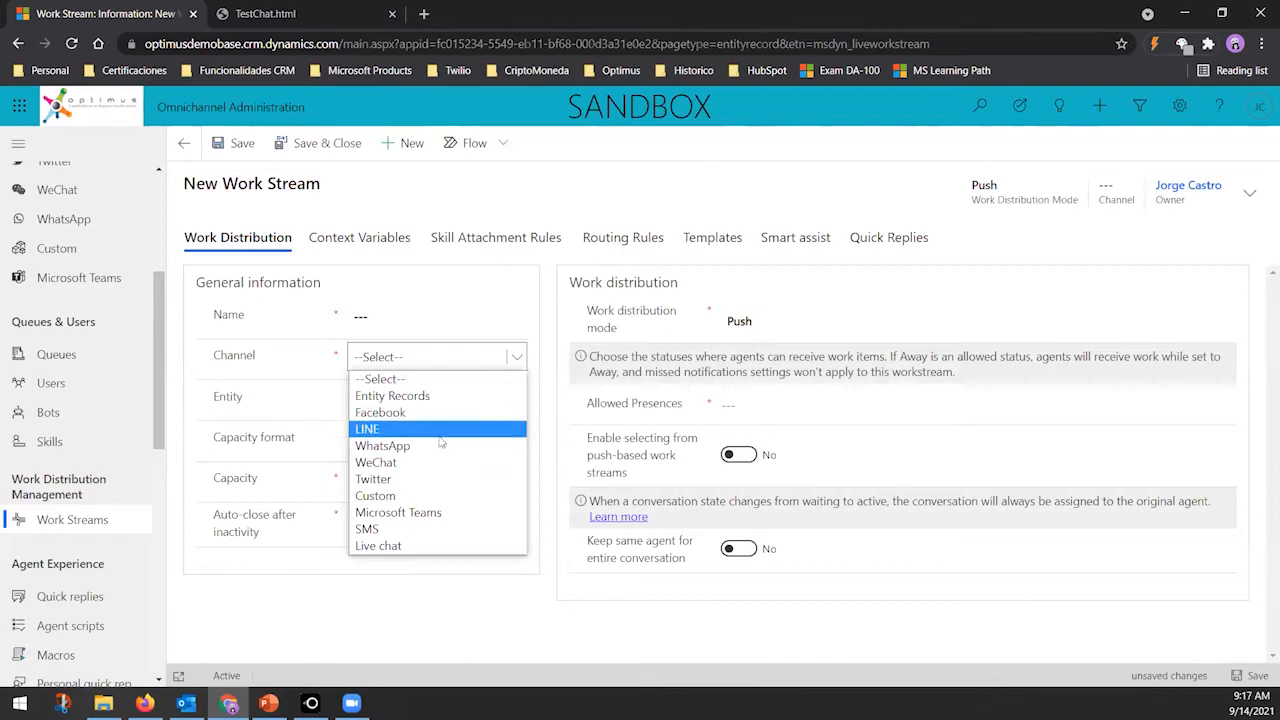
{"action": "left_click", "coordinate": [373, 630]}
{"action": "key", "text": "alt+Left"}
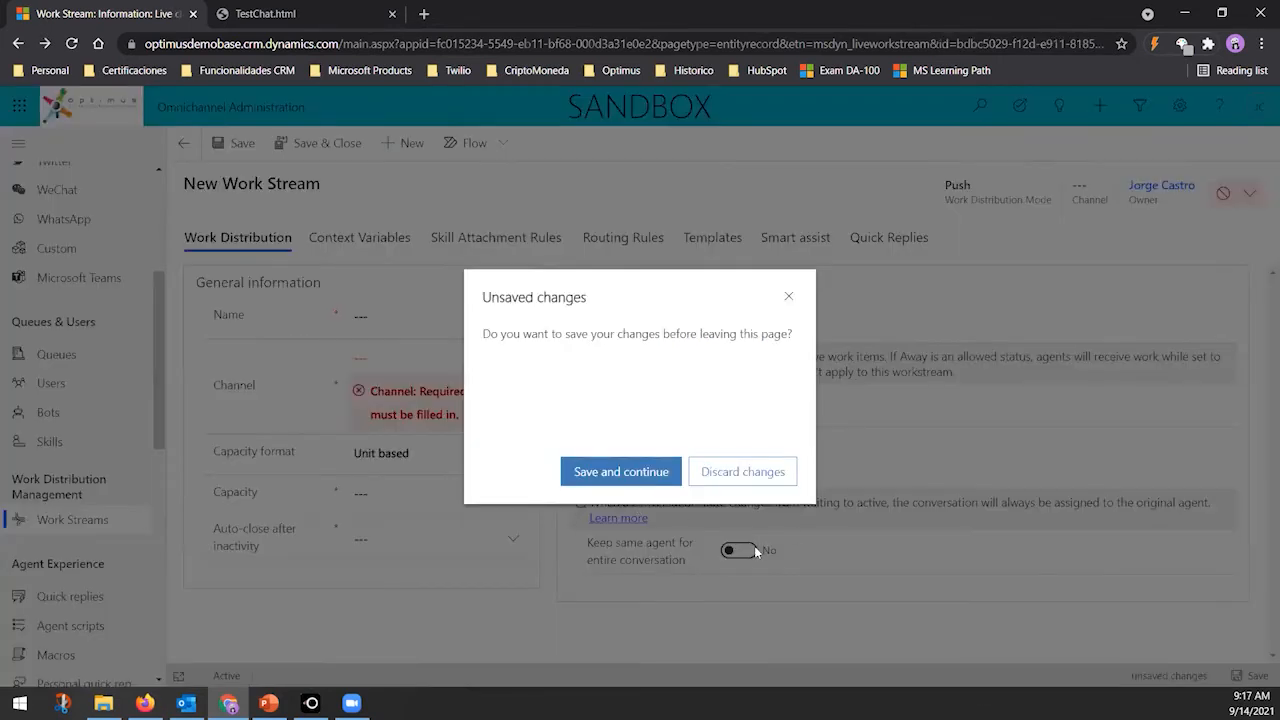
{"action": "left_click", "coordinate": [772, 478]}
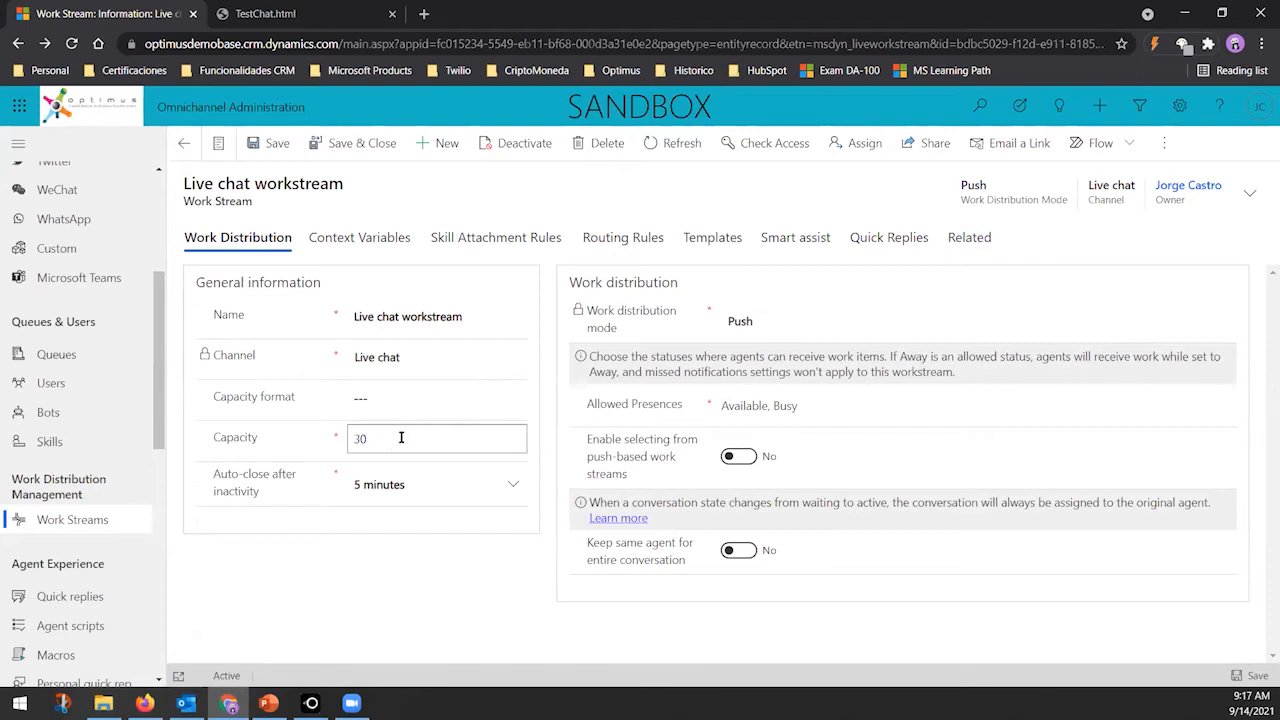
View the capacity format and allowed presences options of the Live chat workstream without changing them
{"action": "left_click", "coordinate": [415, 402]}
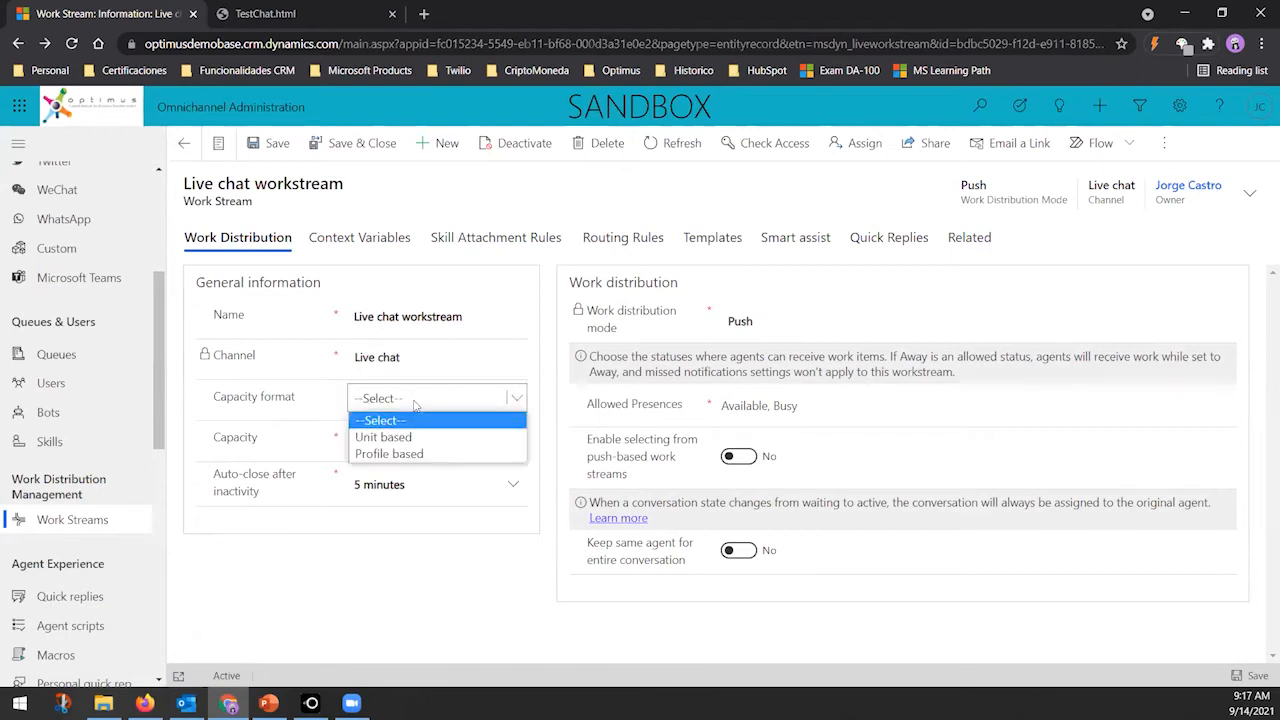
{"action": "left_click", "coordinate": [415, 402]}
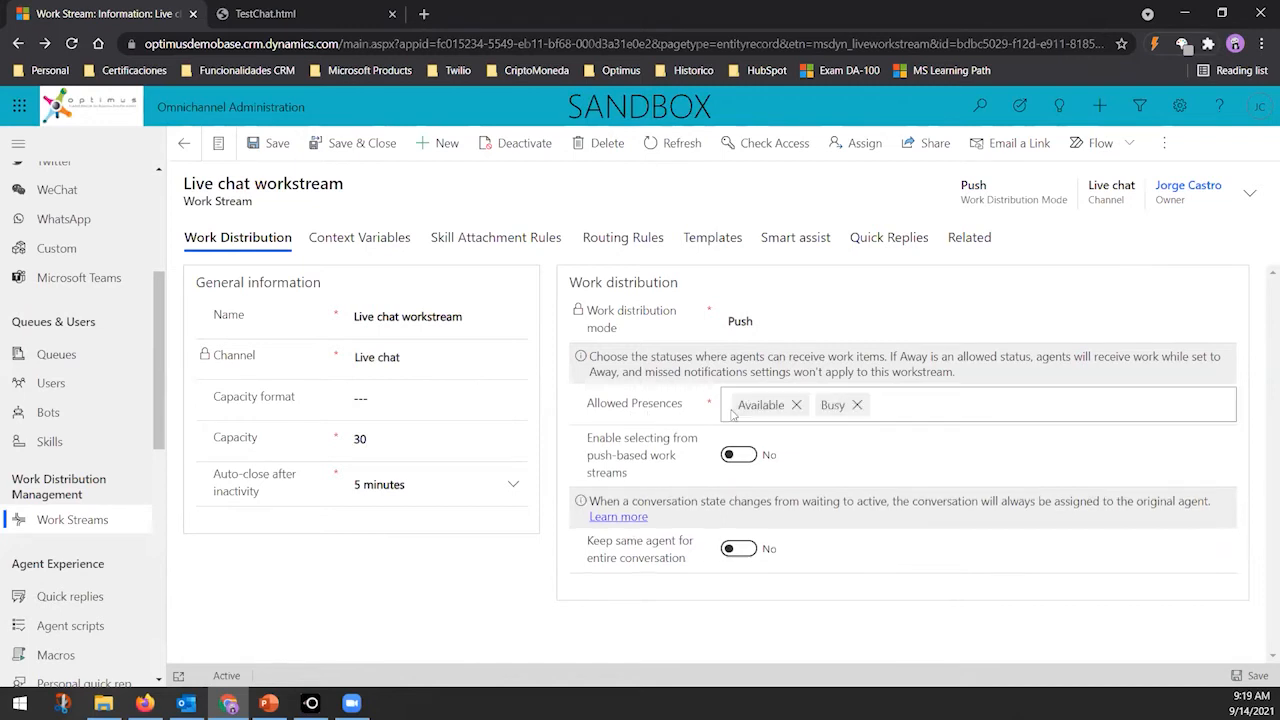
{"action": "left_click", "coordinate": [1003, 410]}
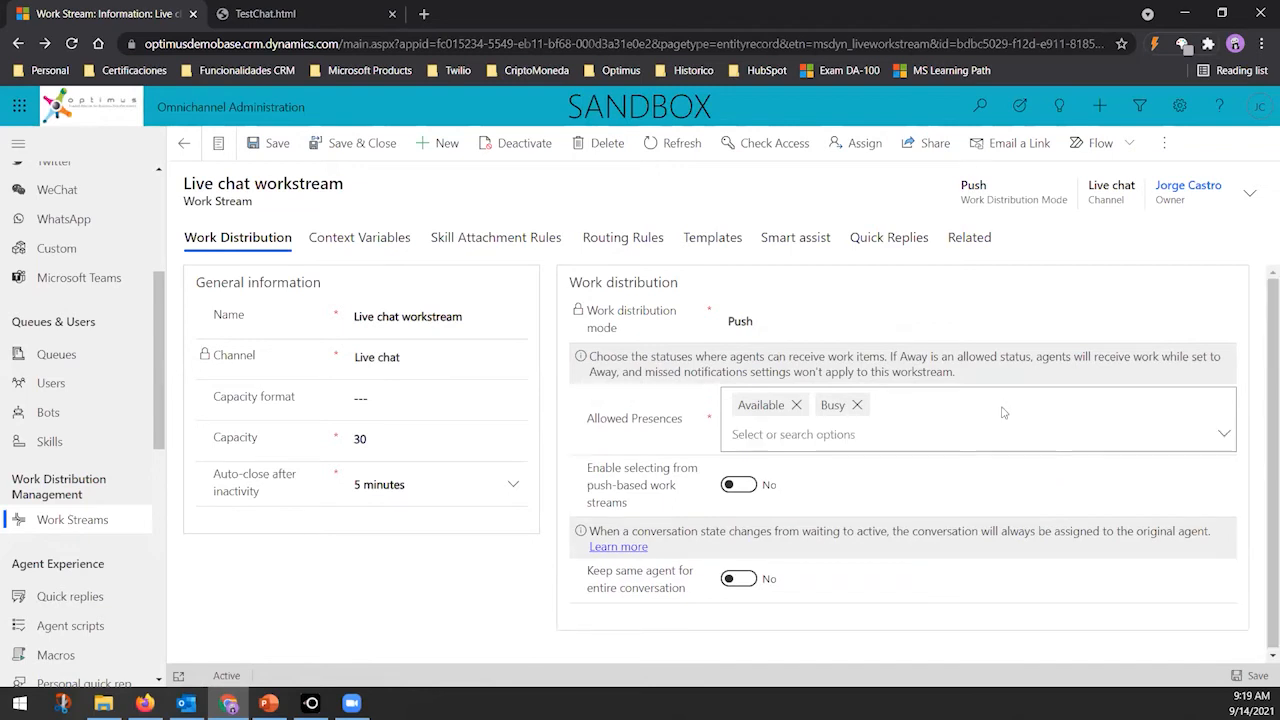
{"action": "left_click", "coordinate": [1224, 434]}
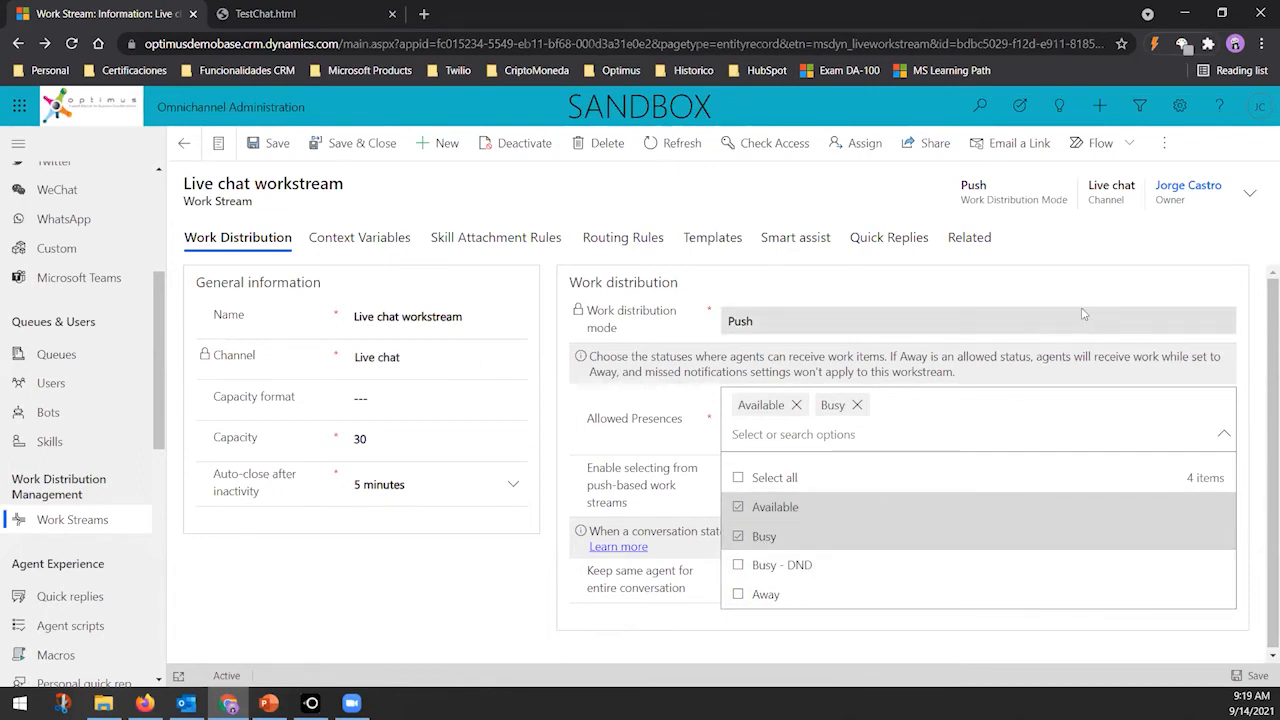
{"action": "left_click", "coordinate": [1144, 327]}
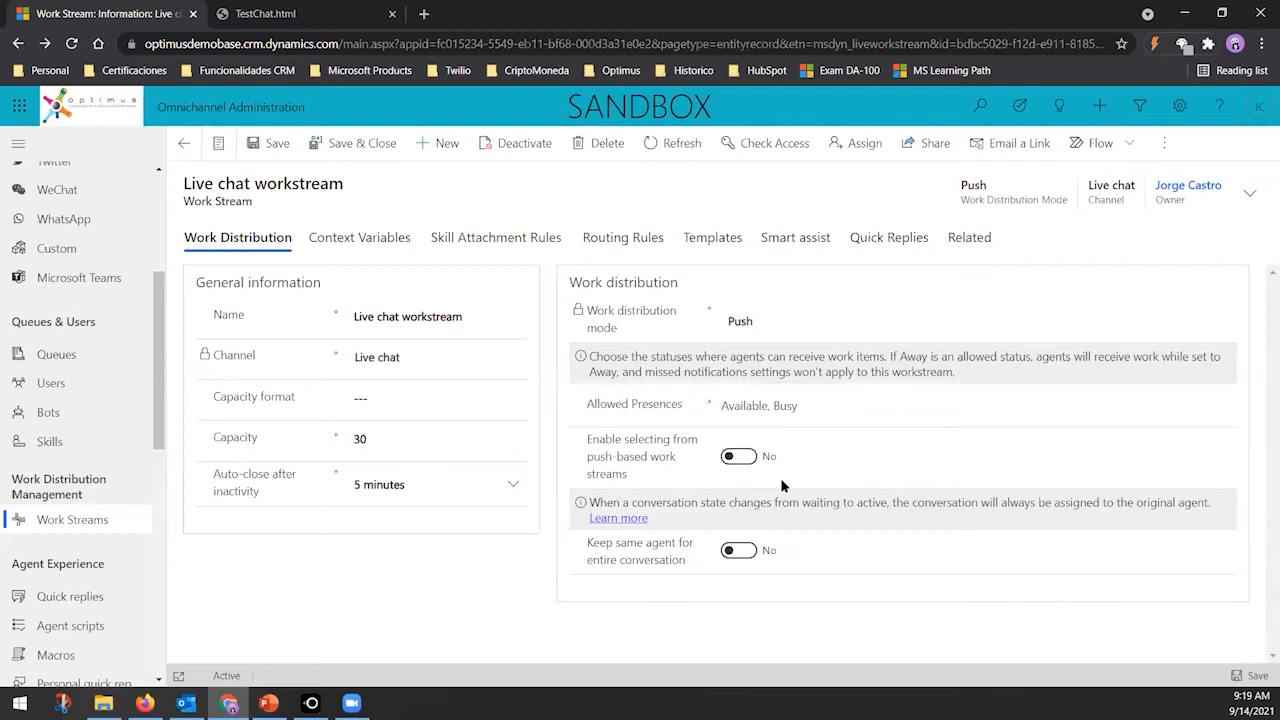
Review the workstream's context variables, skill attachment rules, routing rules, templates and smart assist, and return to its work distribution settings
{"action": "left_click", "coordinate": [349, 238]}
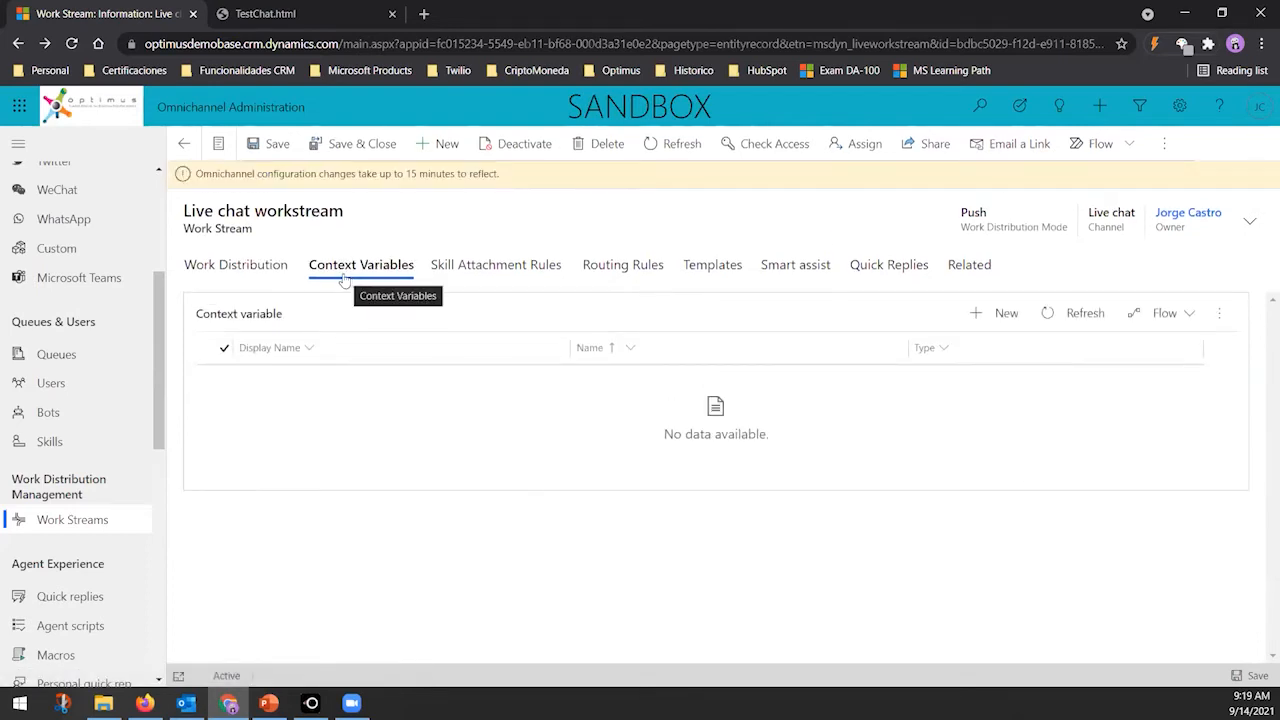
{"action": "left_click", "coordinate": [486, 270]}
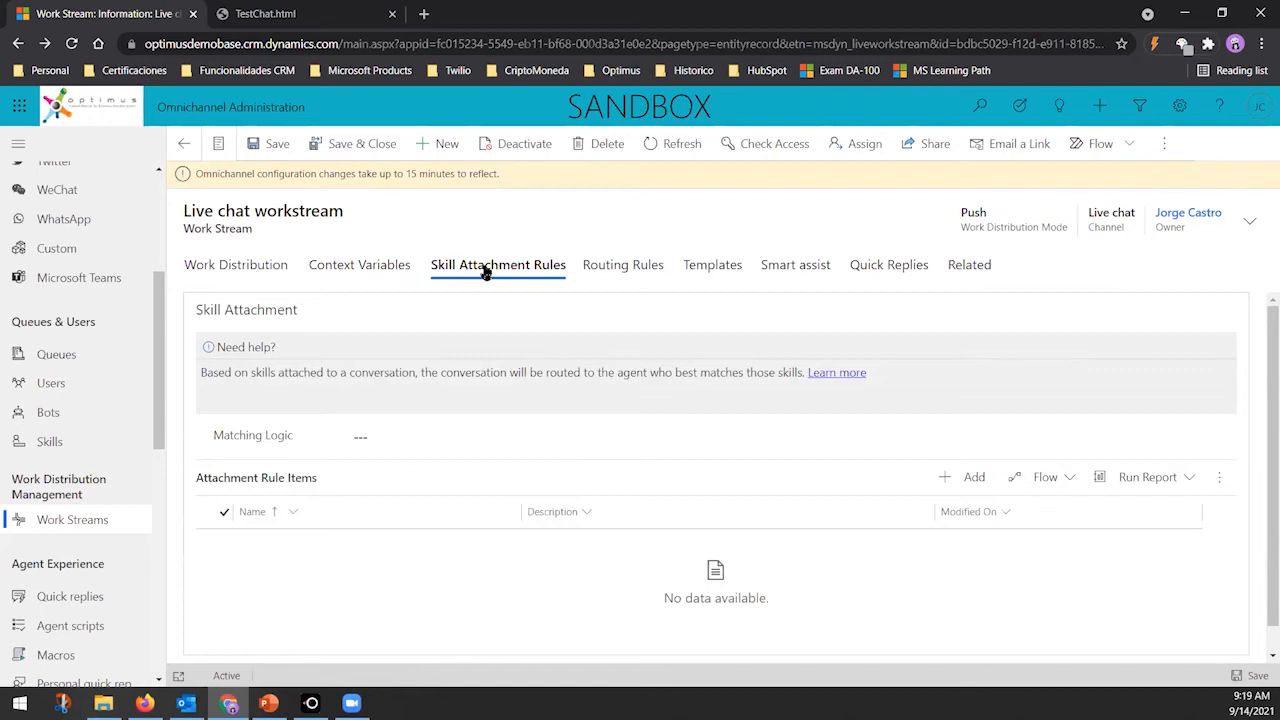
{"action": "left_click", "coordinate": [612, 265]}
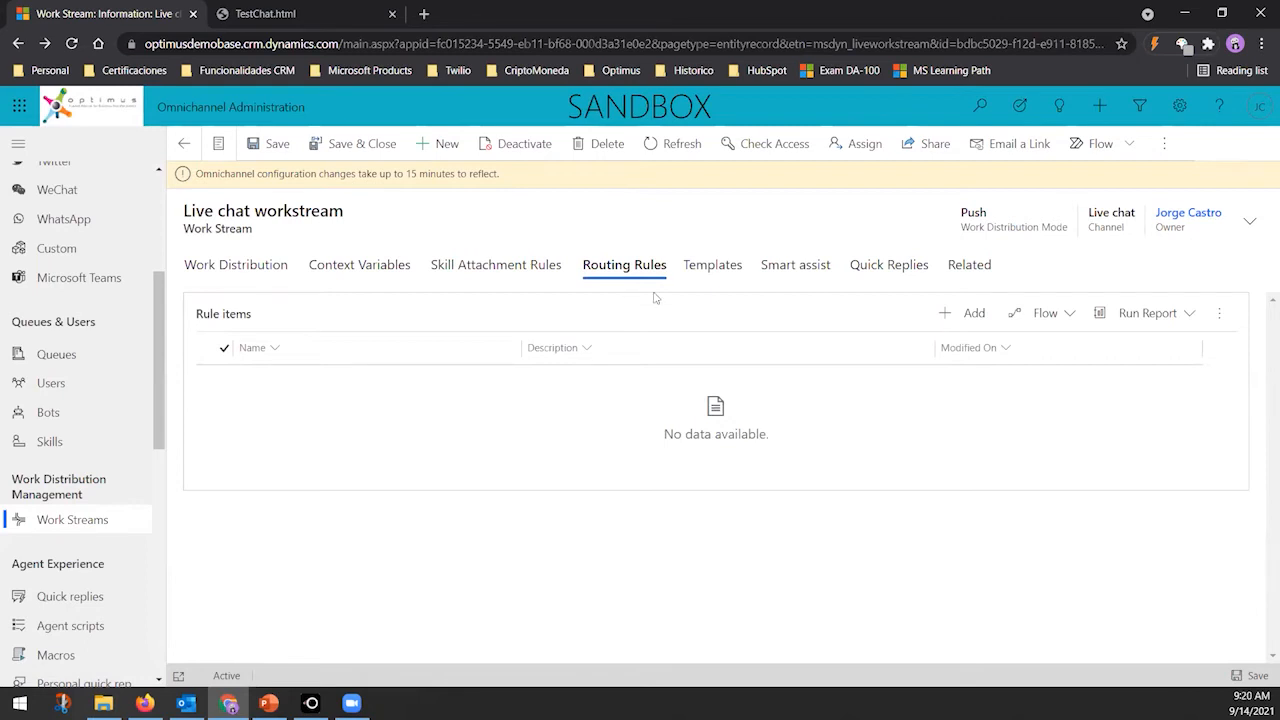
{"action": "left_click", "coordinate": [714, 266]}
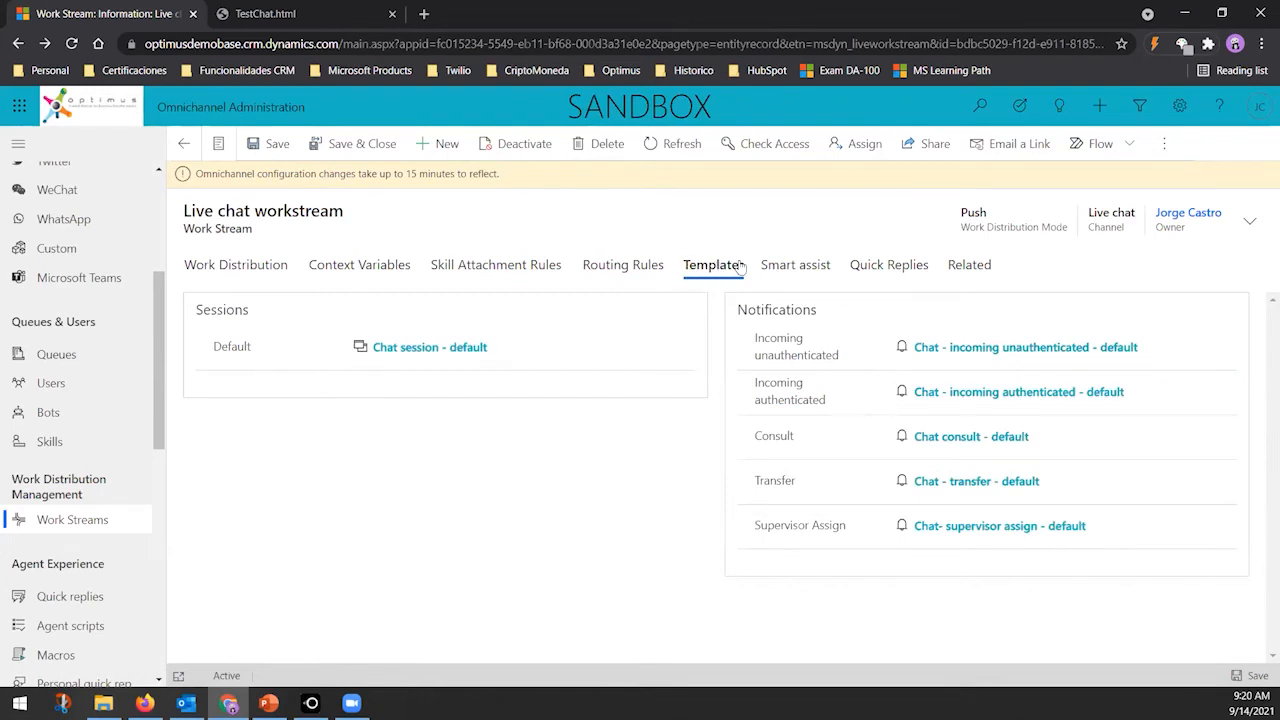
{"action": "left_click", "coordinate": [790, 266]}
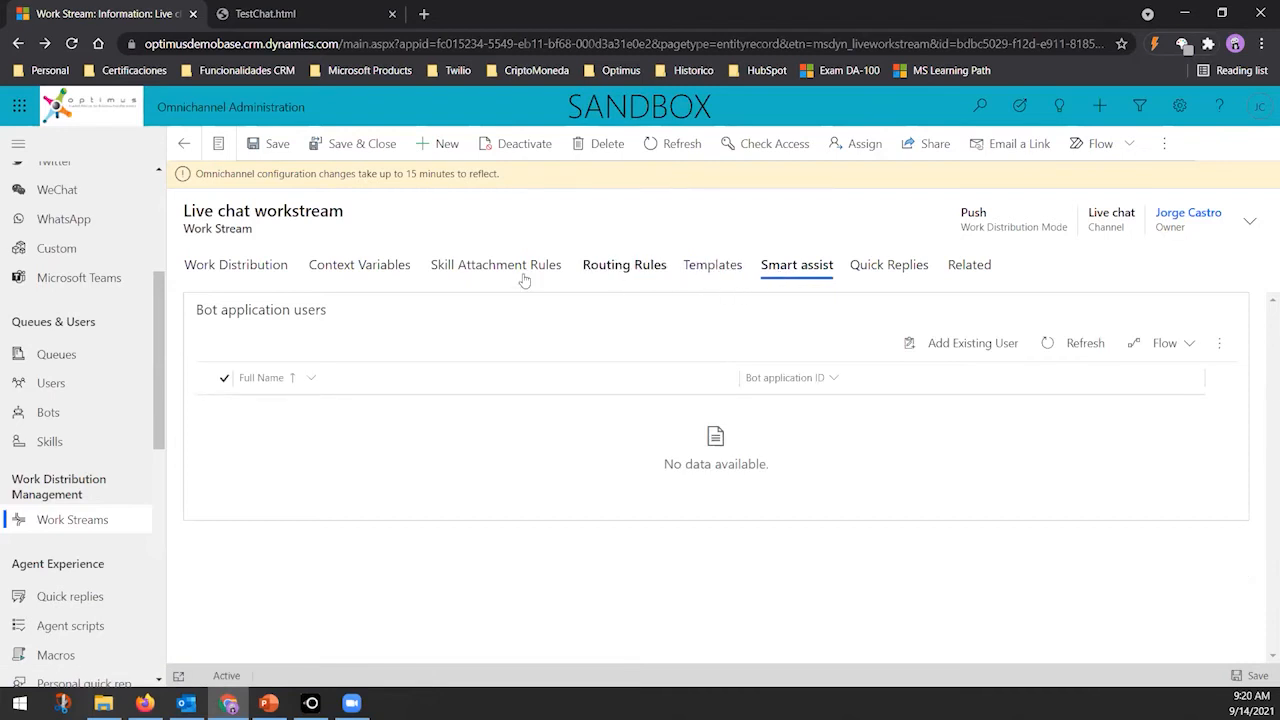
{"action": "left_click", "coordinate": [224, 266]}
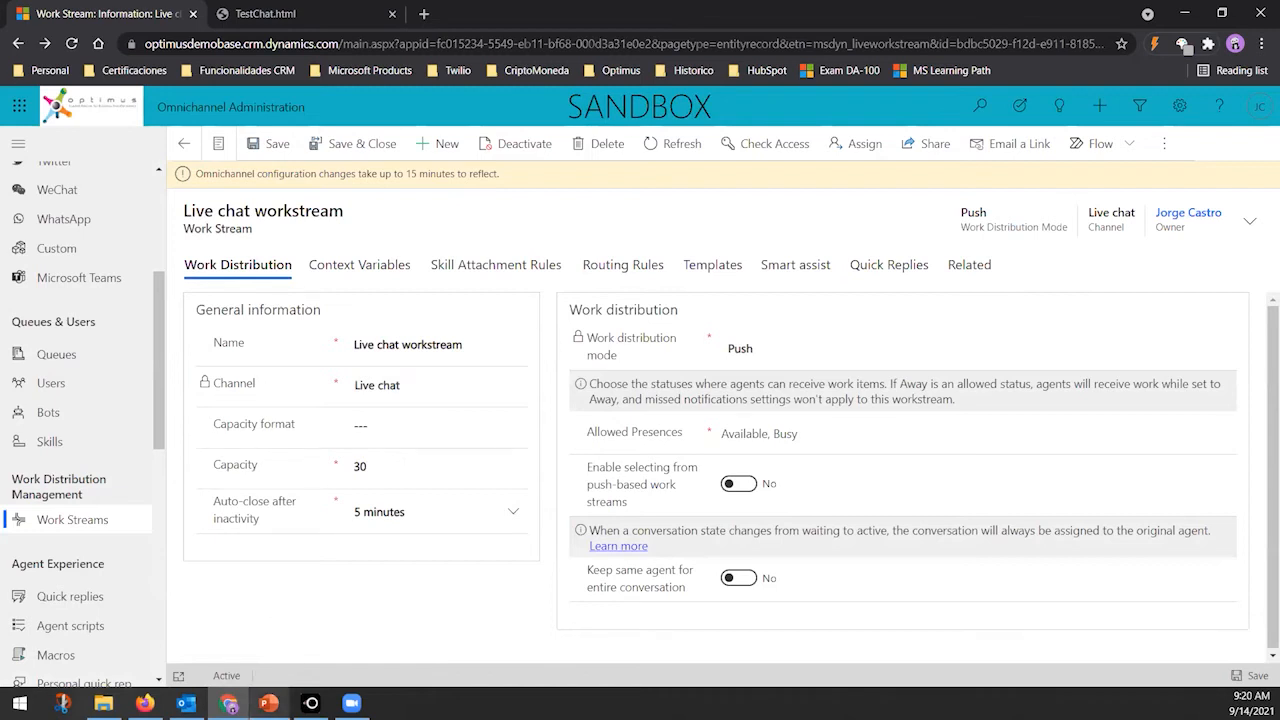
Switch to PowerPoint and present the Step 1 workstream and Step 2 chat widget slides full screen, ending the slide show on Step 2
{"action": "left_click", "coordinate": [268, 703]}
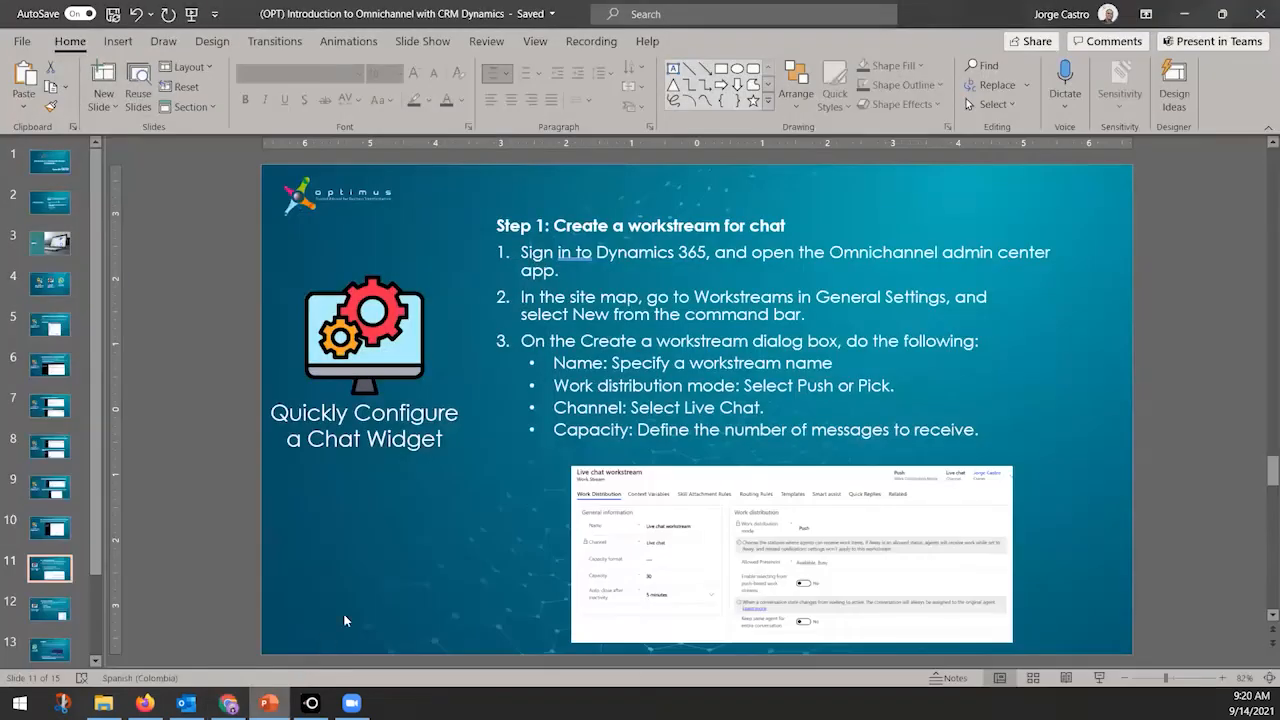
{"action": "left_click", "coordinate": [1100, 679]}
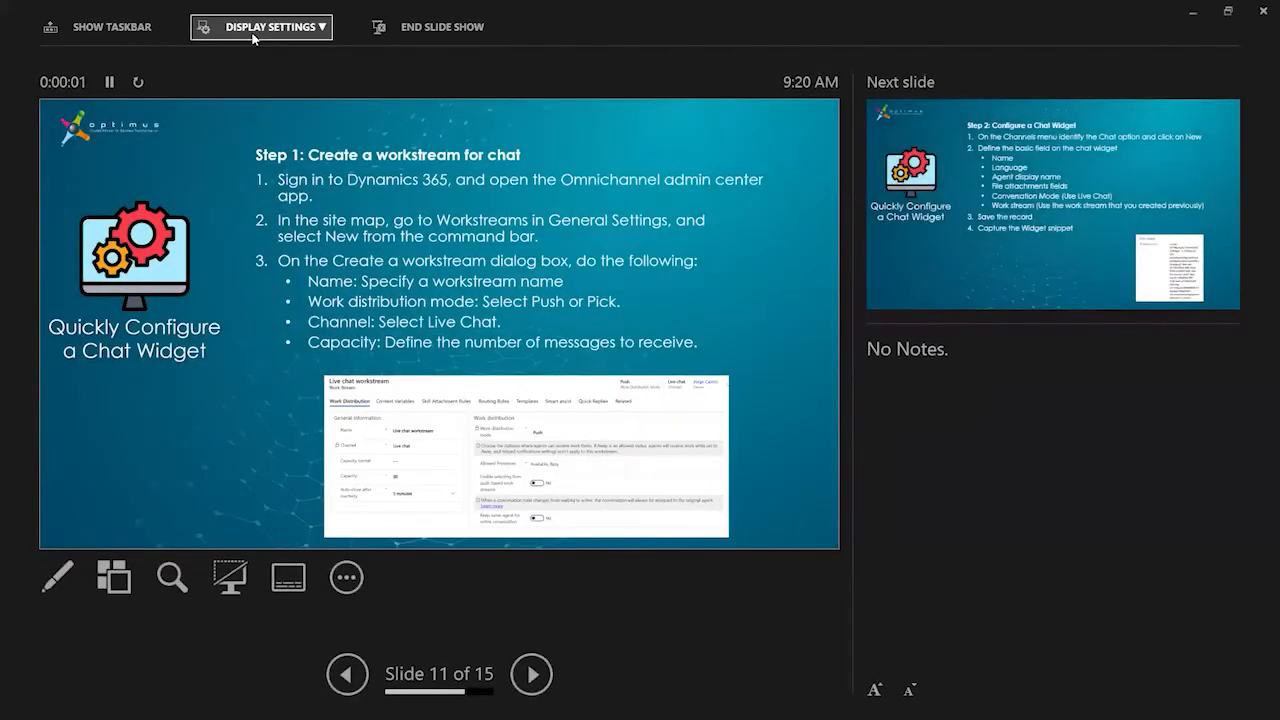
{"action": "left_click", "coordinate": [254, 33]}
{"action": "left_click", "coordinate": [262, 91]}
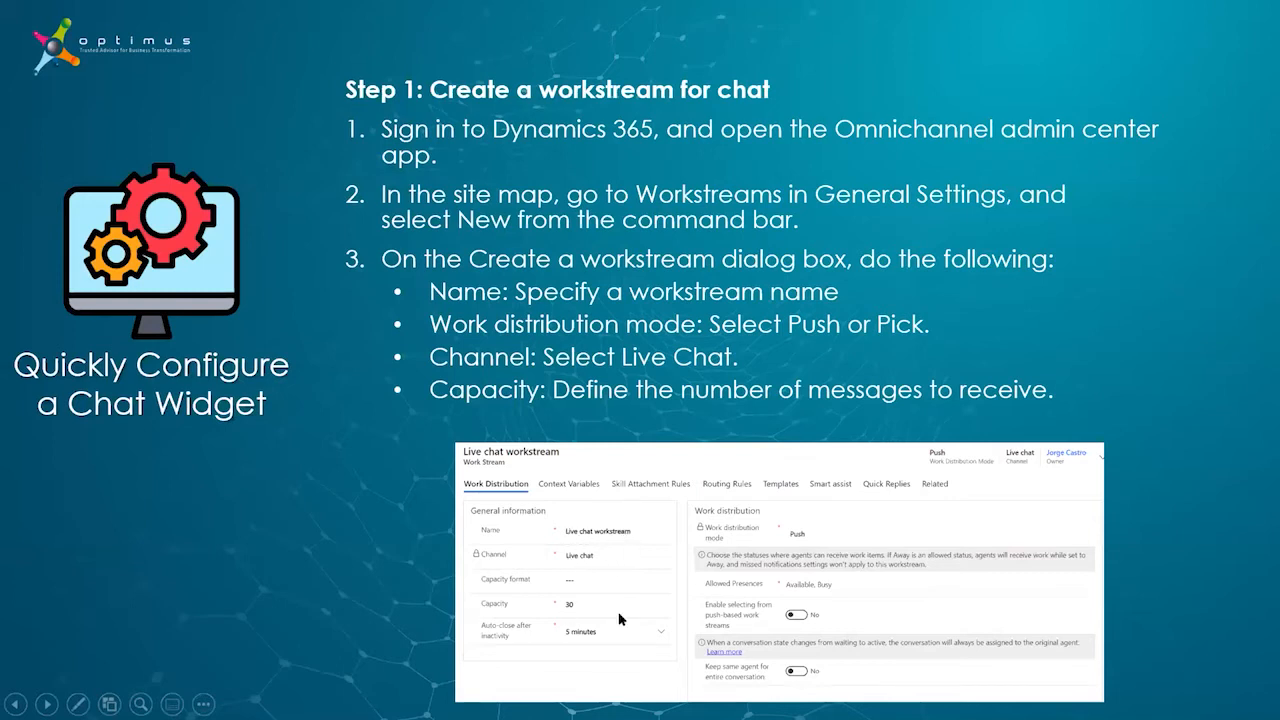
{"action": "left_click", "coordinate": [1101, 378]}
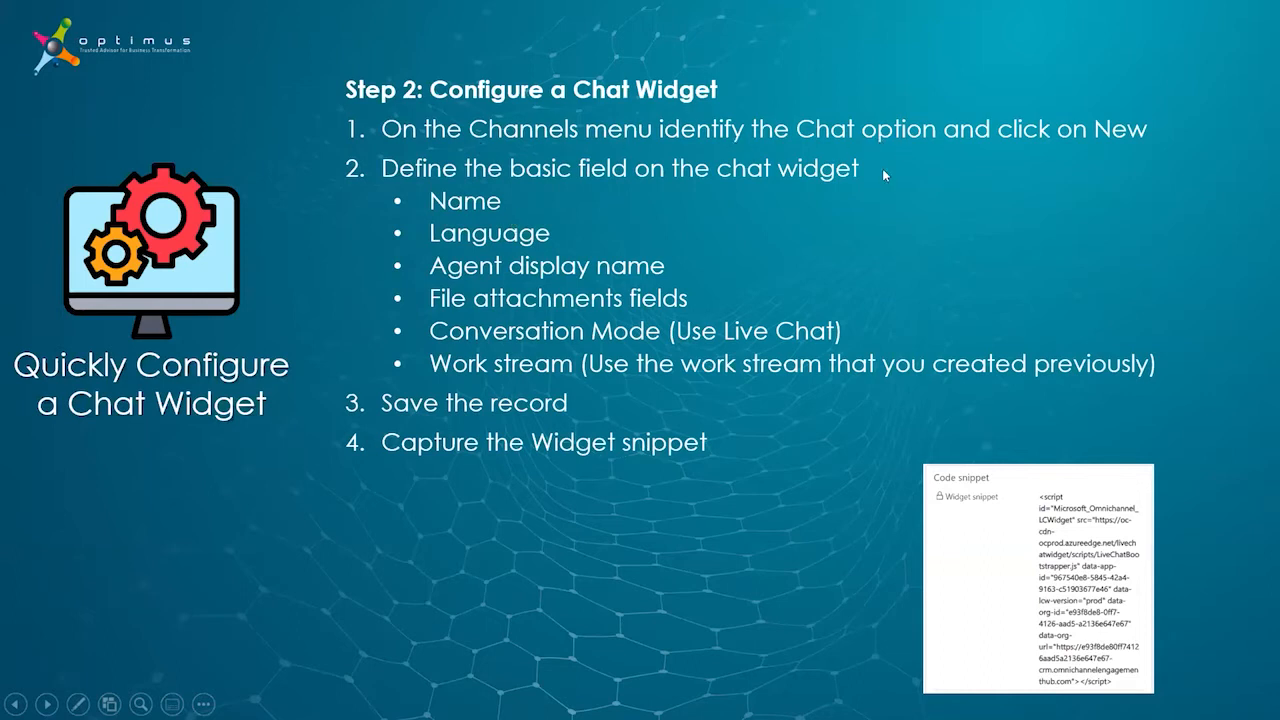
{"action": "key", "text": "Escape"}
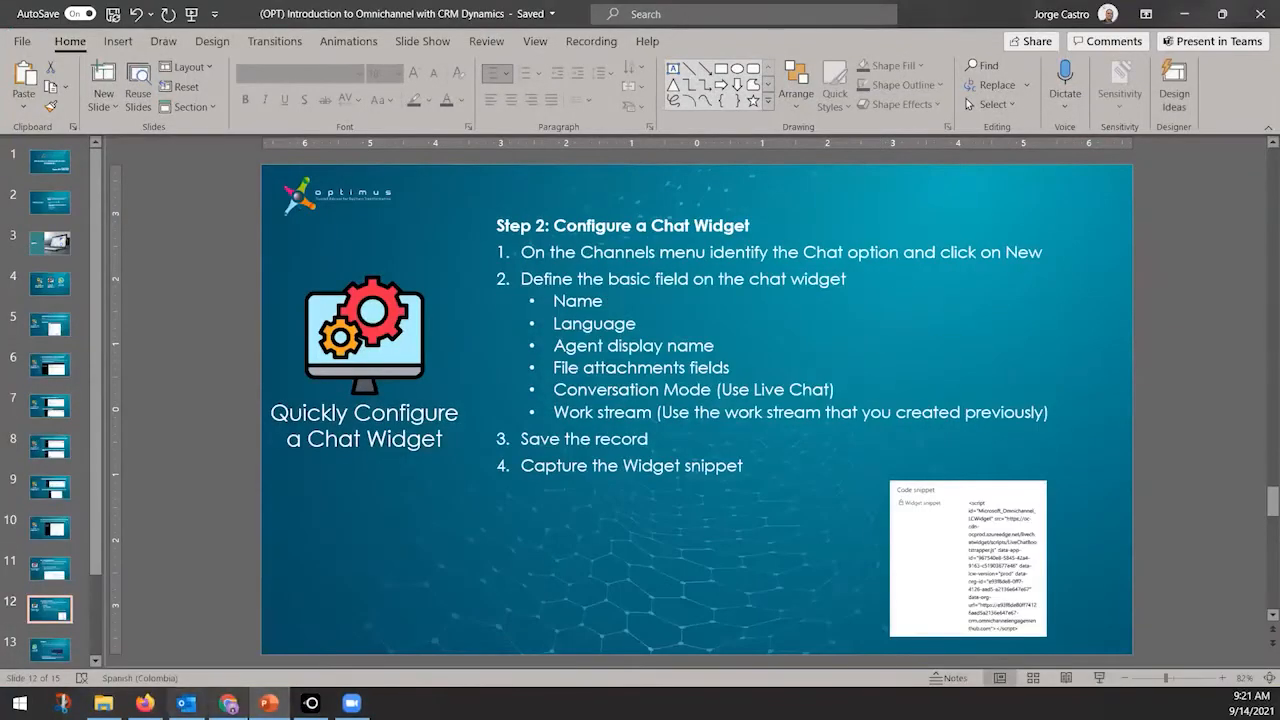
Switch back to Chrome and open the Portal Chat widget from the Live chat workstream's related chat widgets
{"action": "left_click", "coordinate": [229, 703]}
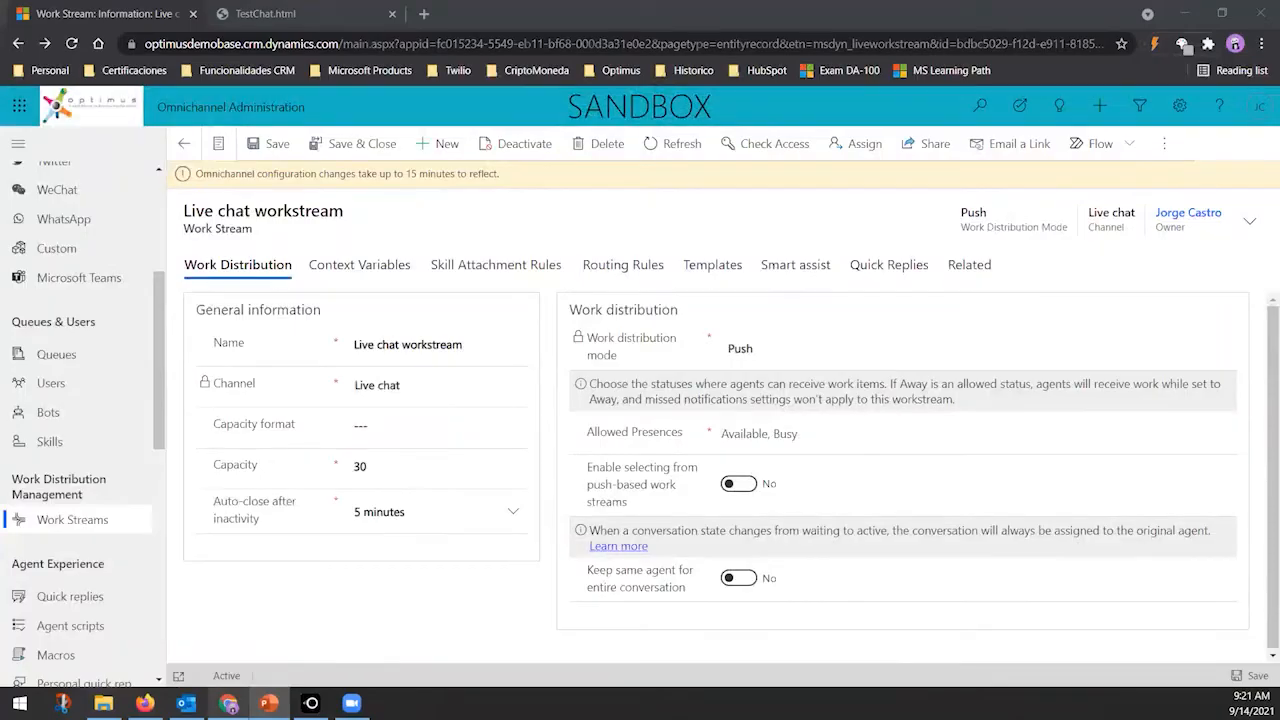
{"action": "left_click", "coordinate": [988, 272]}
{"action": "scroll", "coordinate": [874, 514], "scroll_direction": "down", "scroll_amount": 5}
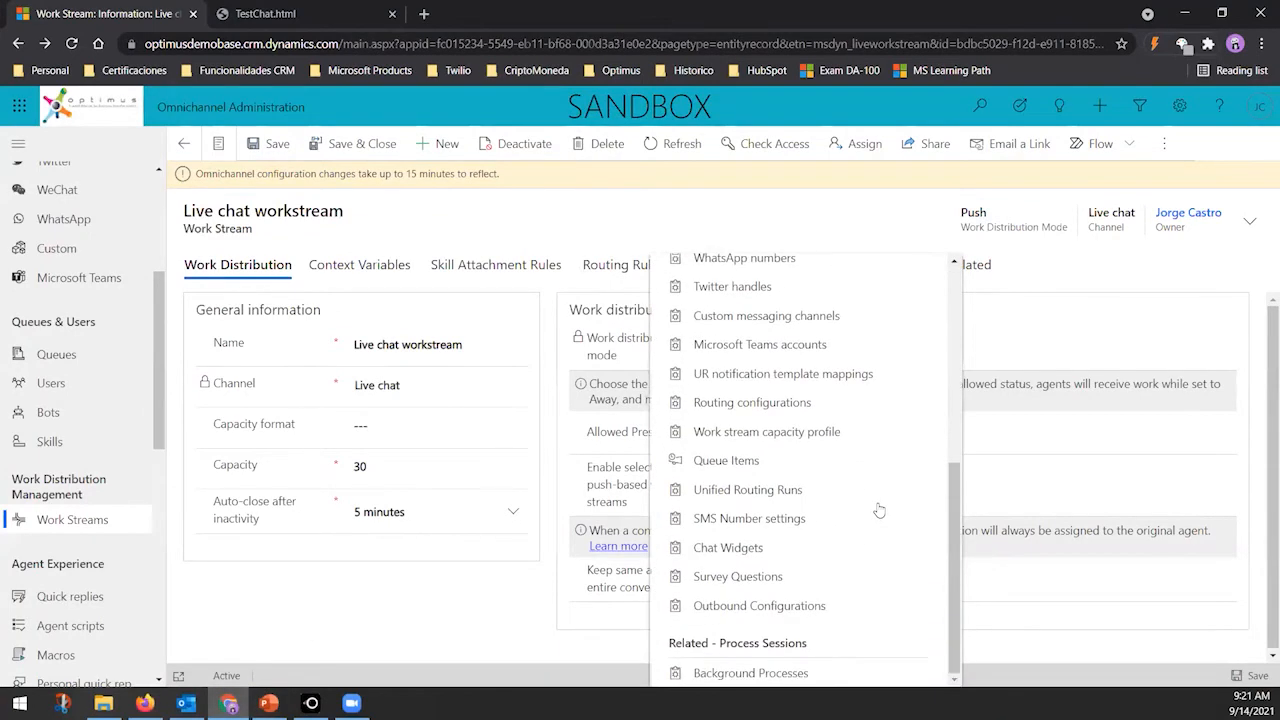
{"action": "scroll", "coordinate": [879, 511], "scroll_direction": "up", "scroll_amount": 5}
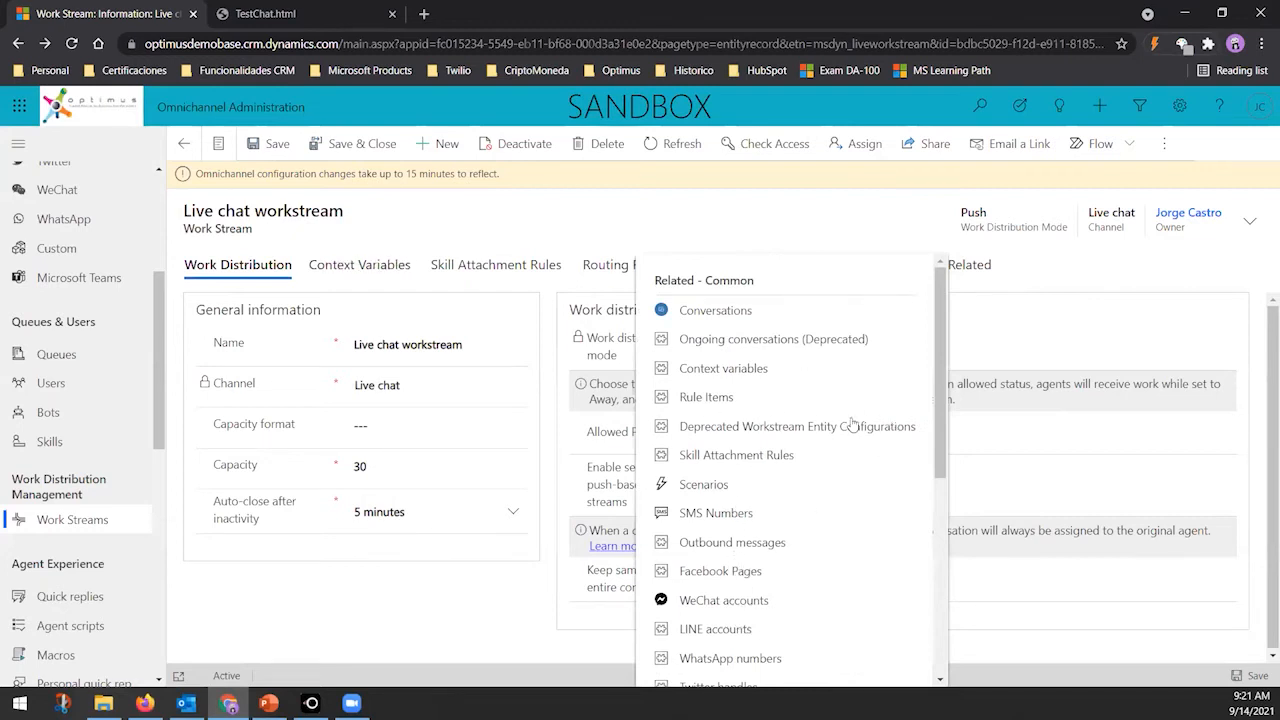
{"action": "scroll", "coordinate": [816, 450], "scroll_direction": "down", "scroll_amount": 1}
{"action": "scroll", "coordinate": [816, 455], "scroll_direction": "down", "scroll_amount": 5}
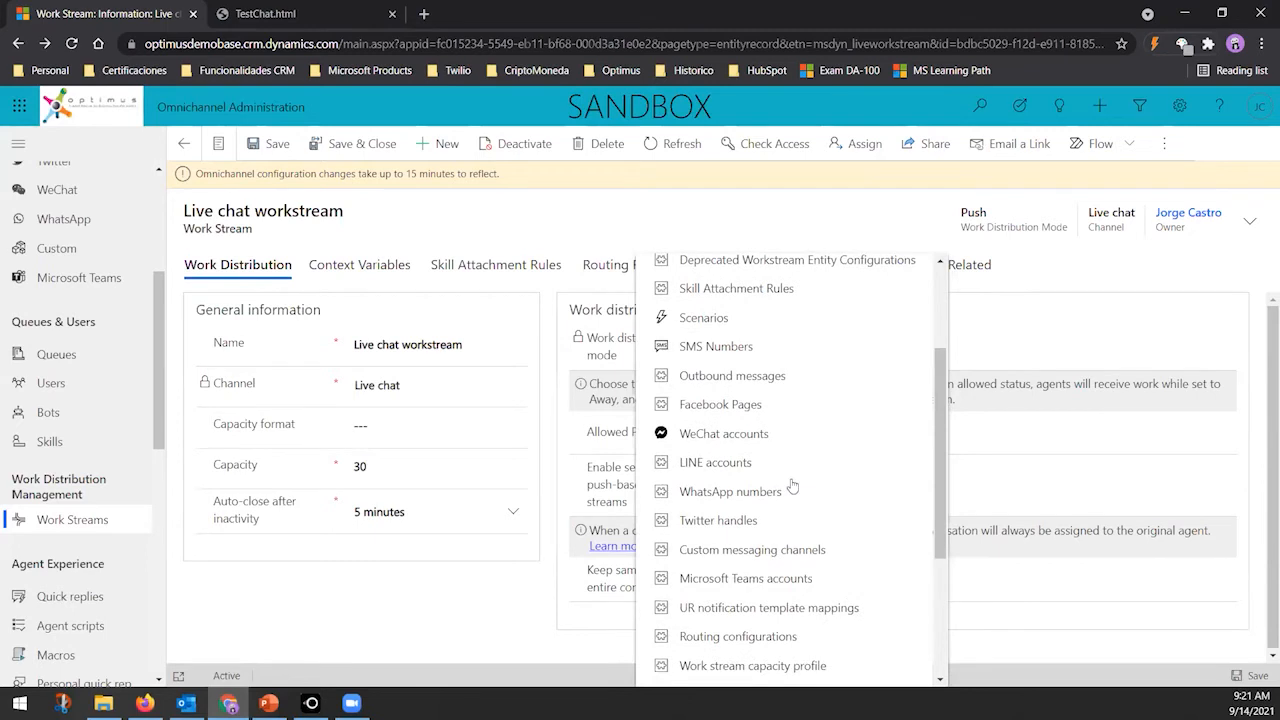
{"action": "scroll", "coordinate": [750, 490], "scroll_direction": "down", "scroll_amount": 2}
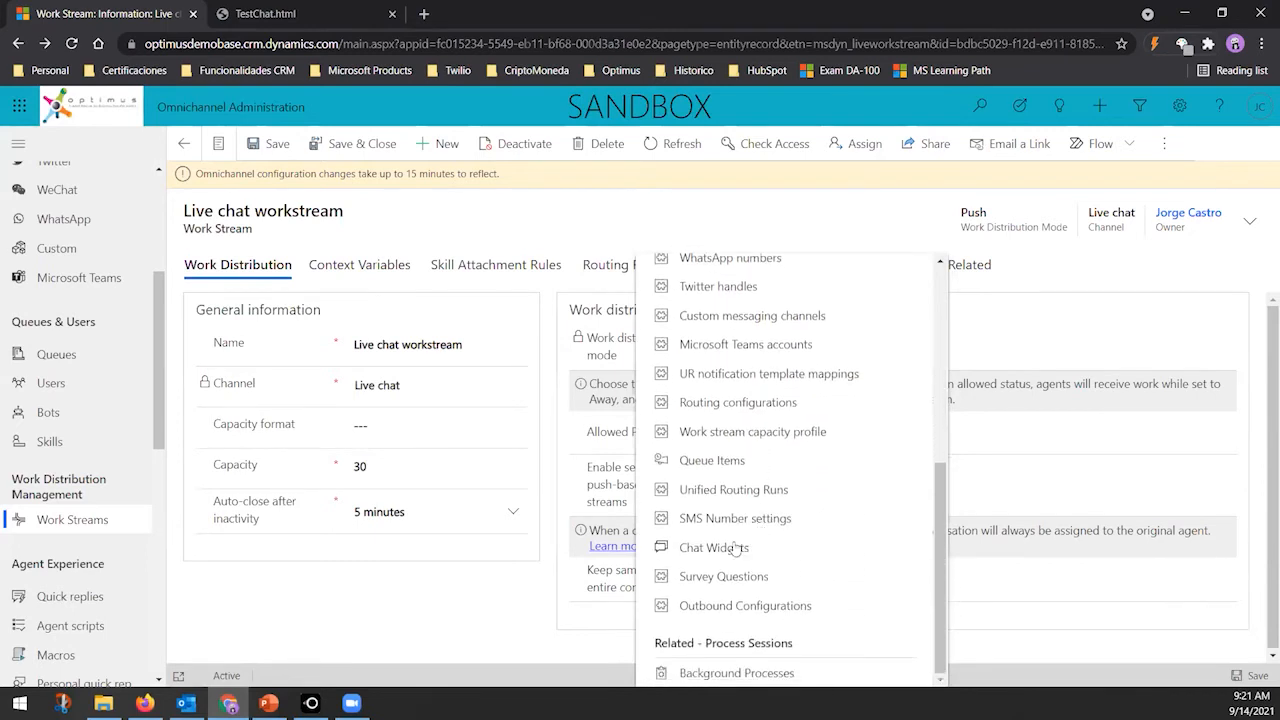
{"action": "left_click", "coordinate": [722, 553]}
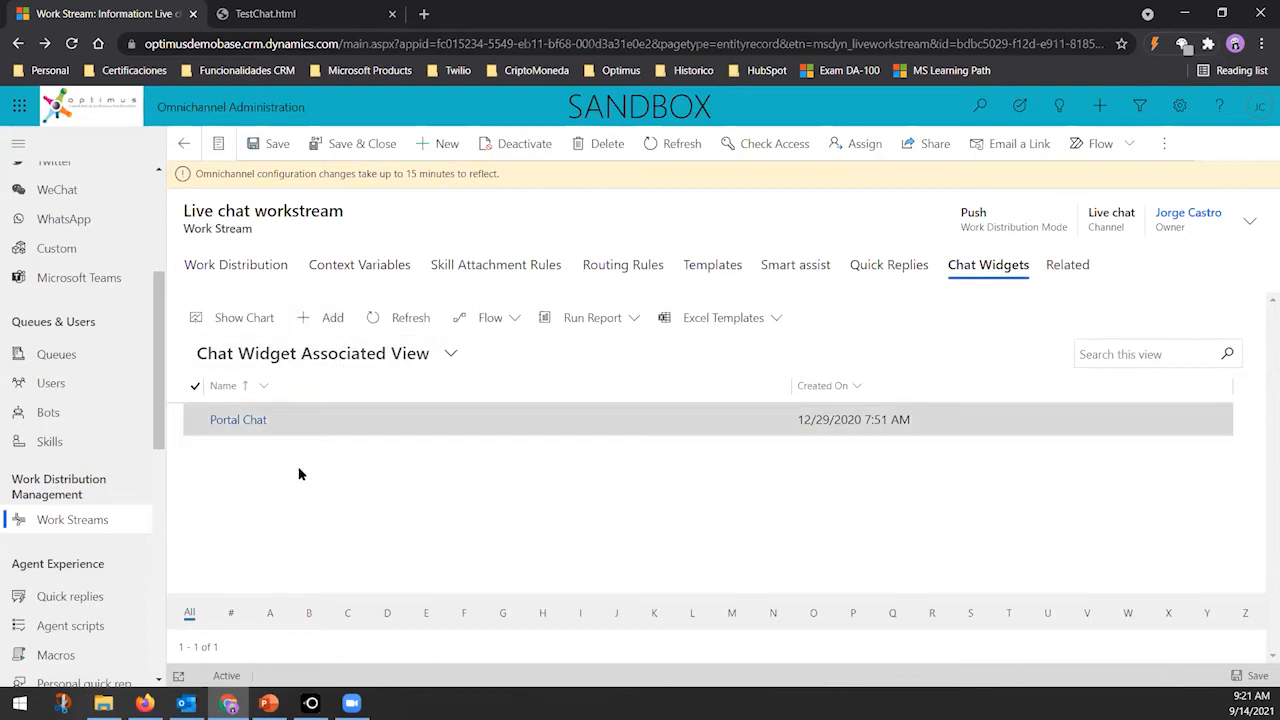
{"action": "left_click", "coordinate": [247, 426]}
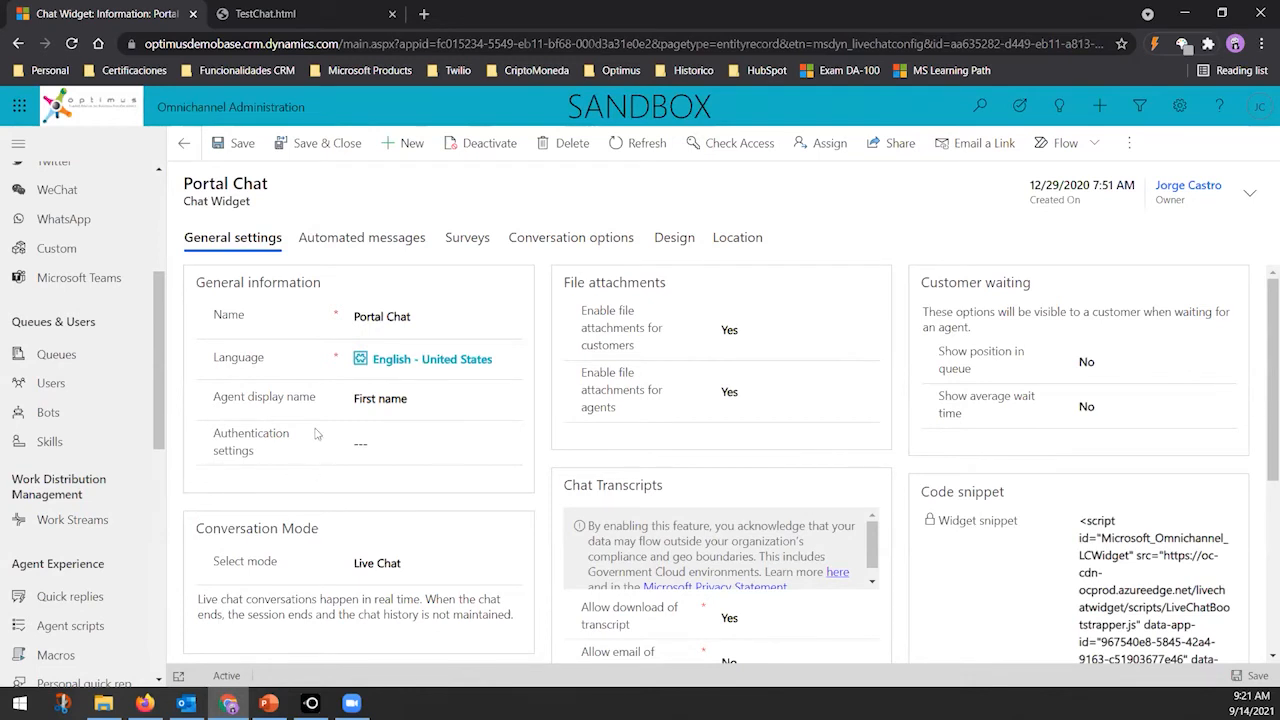
Examine the Portal Chat widget's agent display name and conversation mode options, assigned work stream, and proactive chat setting
{"action": "left_click", "coordinate": [509, 404]}
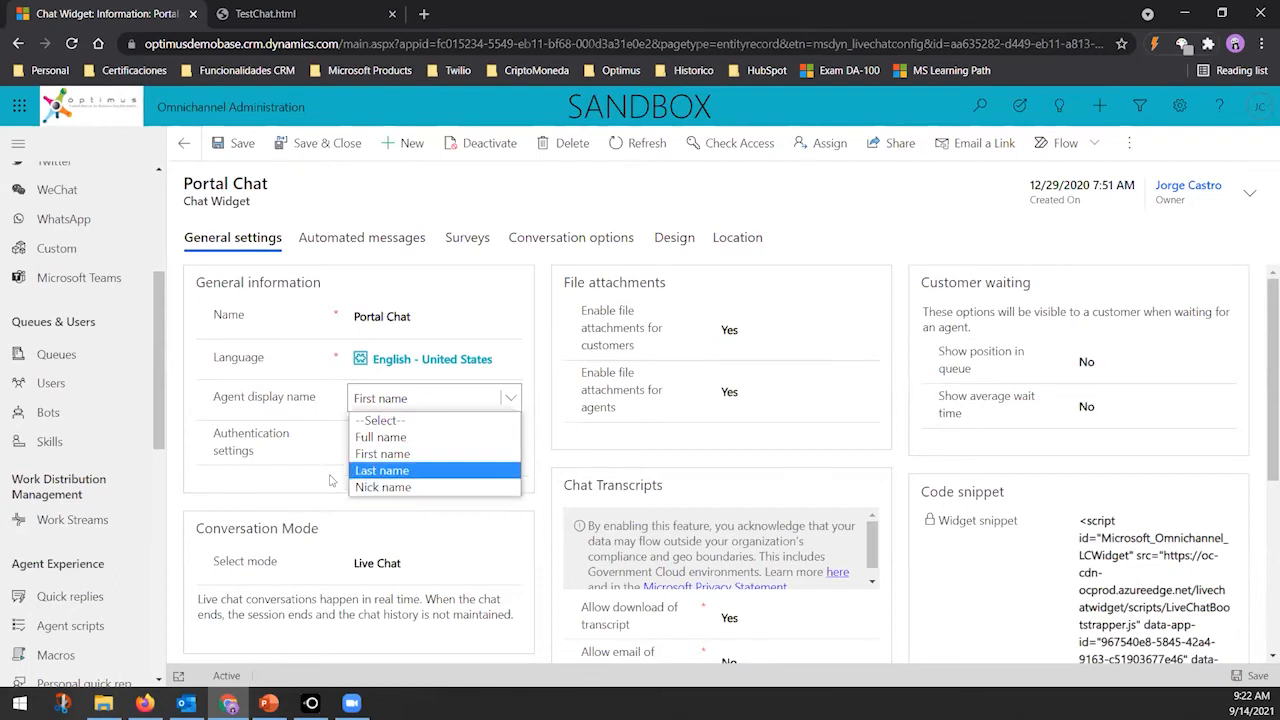
{"action": "left_click", "coordinate": [251, 483]}
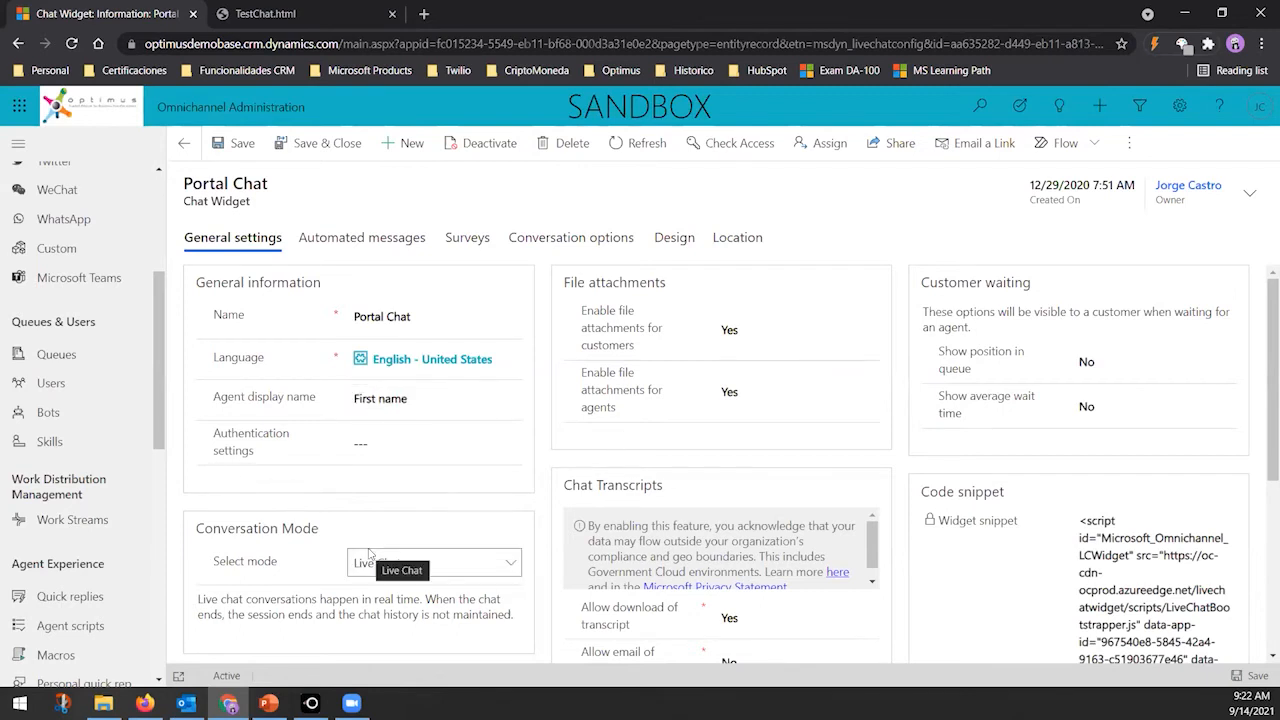
{"action": "scroll", "coordinate": [463, 456], "scroll_direction": "down", "scroll_amount": 1}
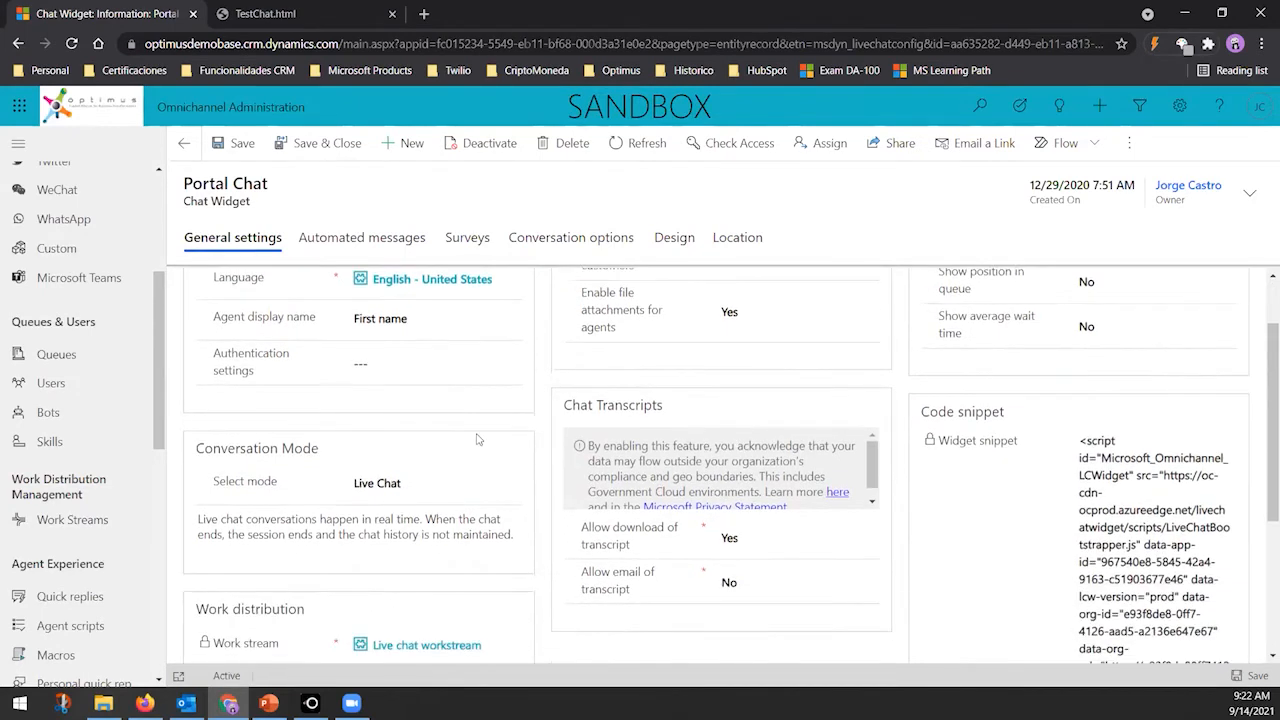
{"action": "scroll", "coordinate": [510, 405], "scroll_direction": "down", "scroll_amount": 1}
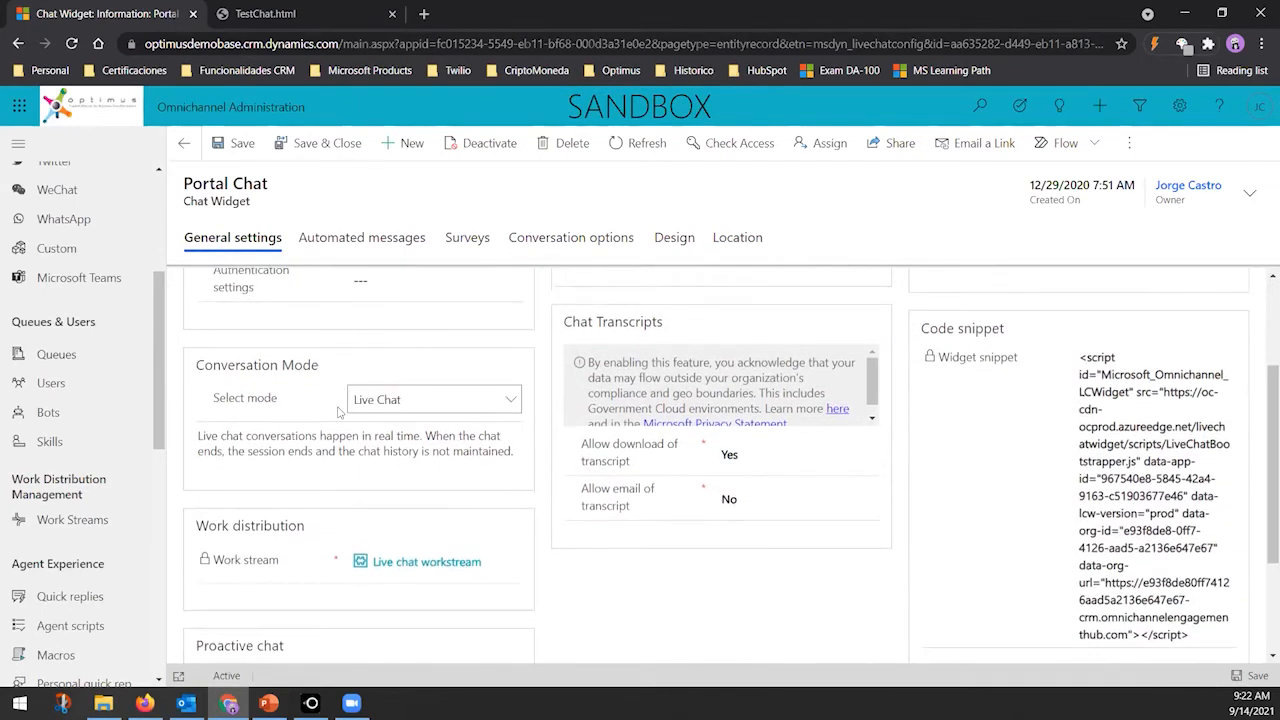
{"action": "left_click", "coordinate": [511, 400]}
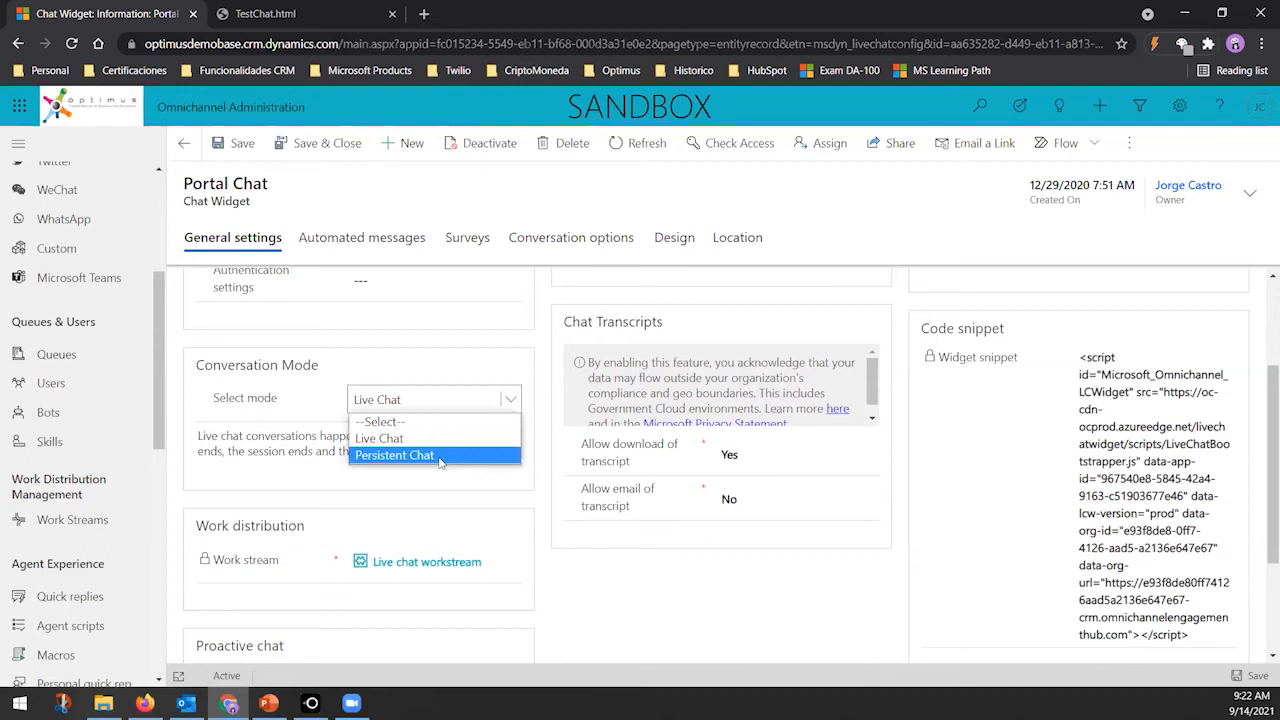
{"action": "left_click", "coordinate": [310, 464]}
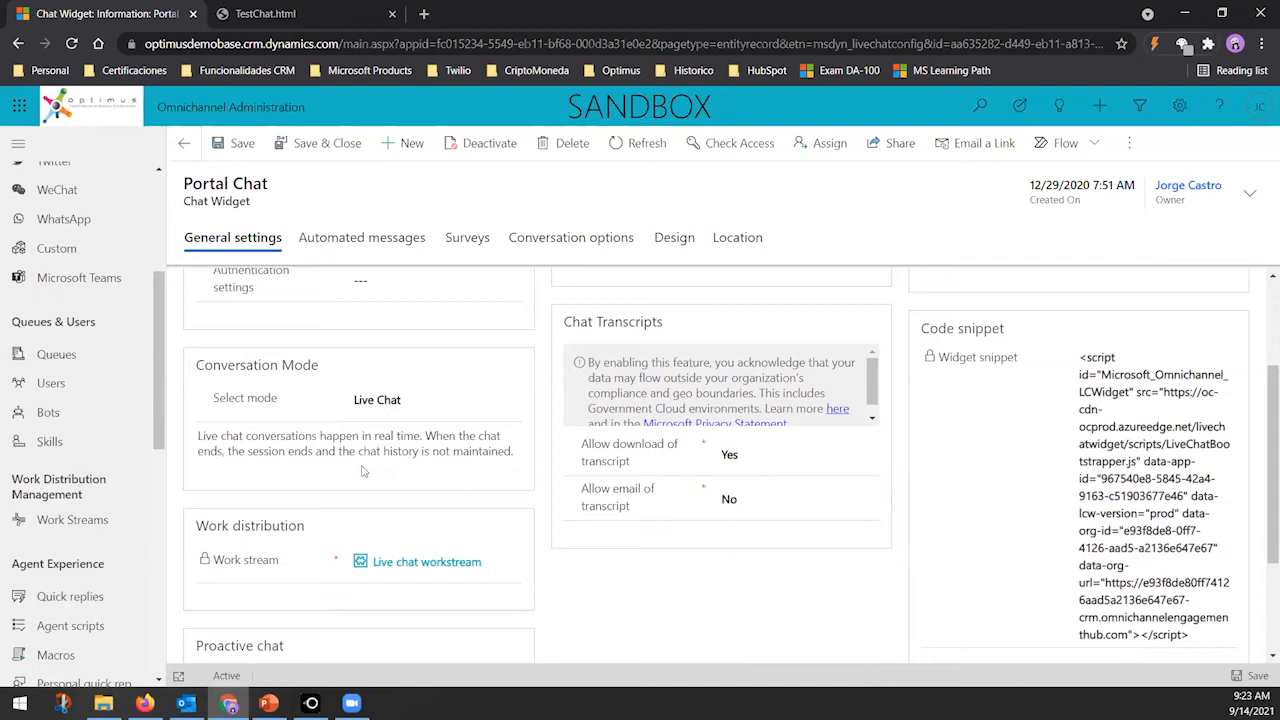
{"action": "scroll", "coordinate": [436, 484], "scroll_direction": "down", "scroll_amount": 1}
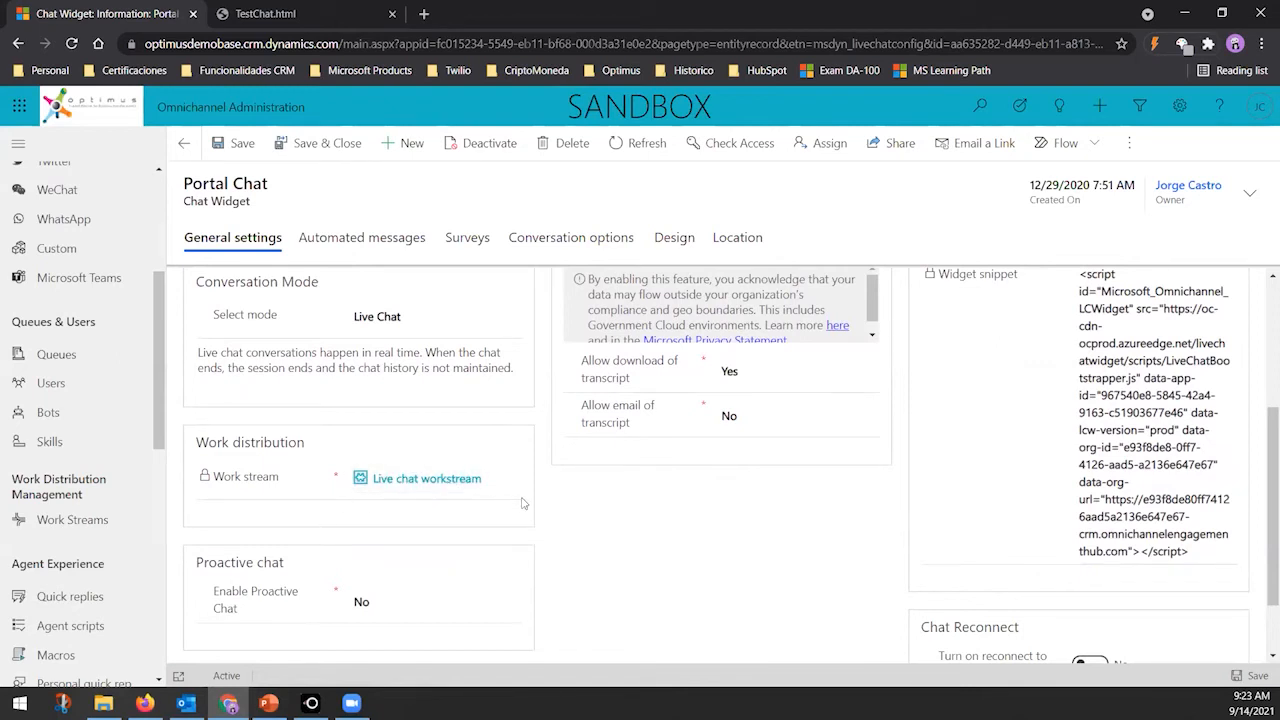
{"action": "scroll", "coordinate": [561, 503], "scroll_direction": "down", "scroll_amount": 1}
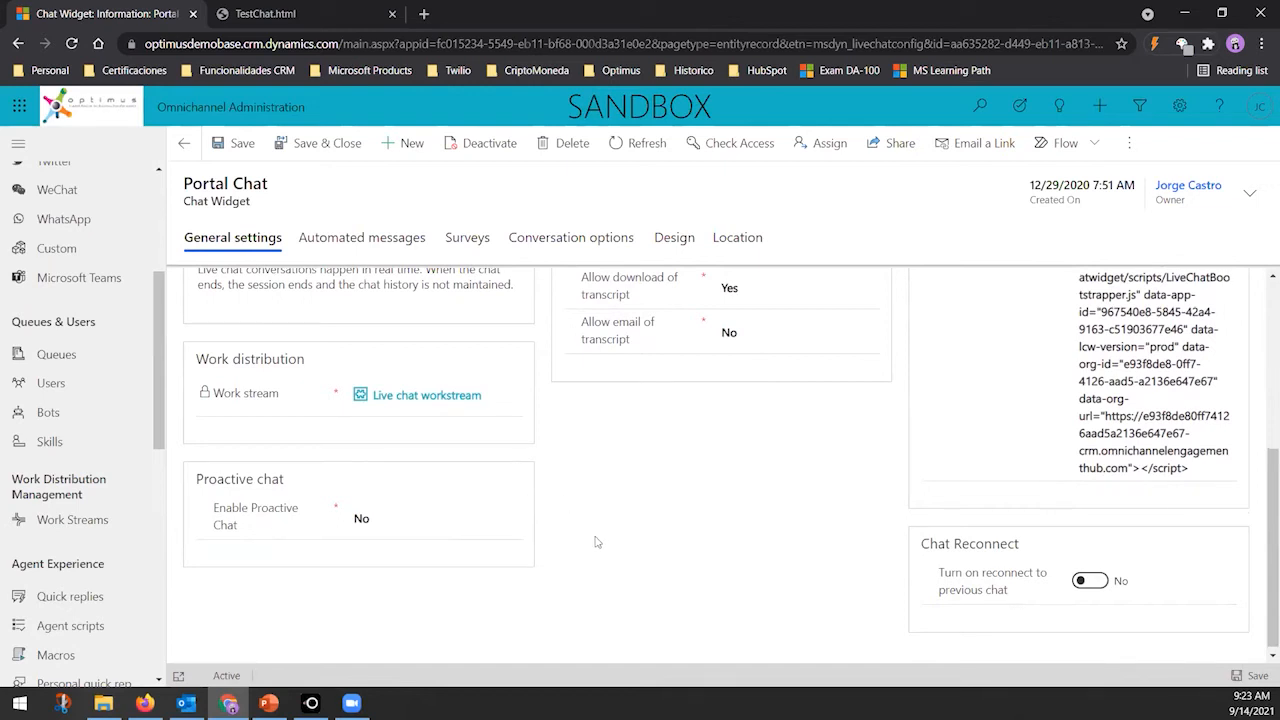
Examine the Portal Chat widget's customer waiting, conversation mode, file attachment and chat transcript settings
{"action": "scroll", "coordinate": [590, 542], "scroll_direction": "up", "scroll_amount": 5}
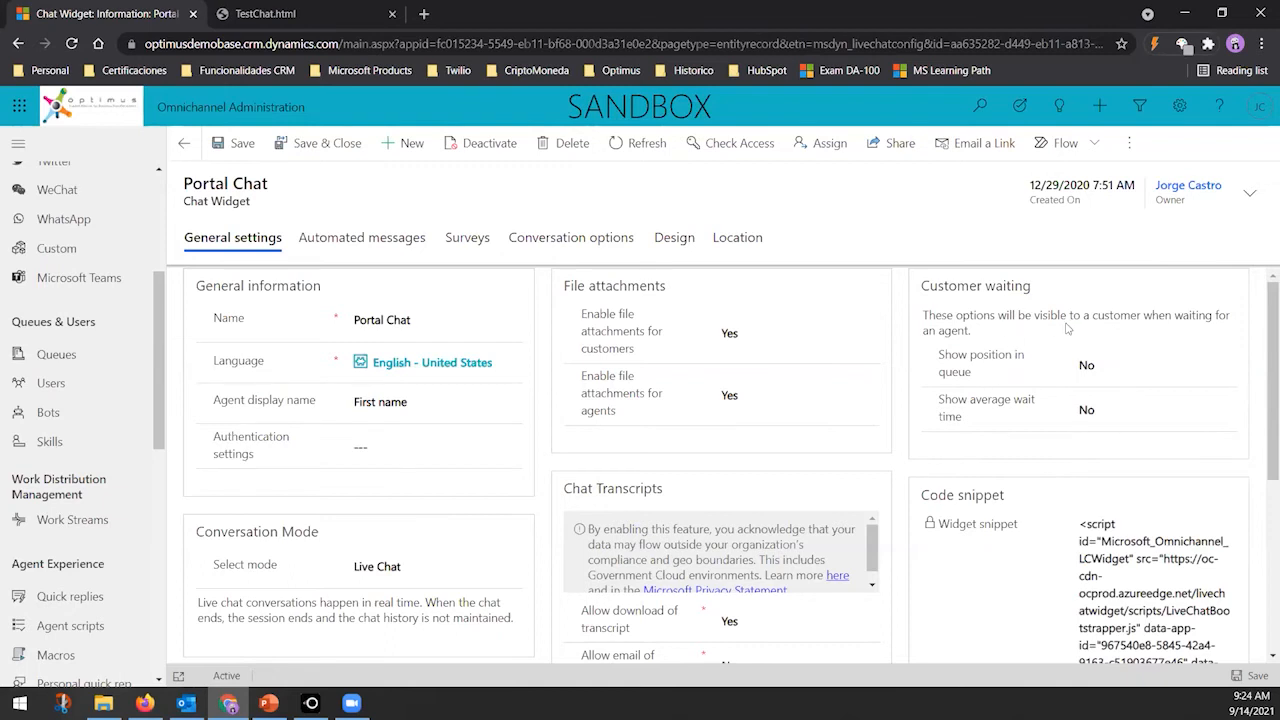
{"action": "scroll", "coordinate": [1075, 302], "scroll_direction": "down", "scroll_amount": 1}
{"action": "scroll", "coordinate": [863, 364], "scroll_direction": "down", "scroll_amount": 1}
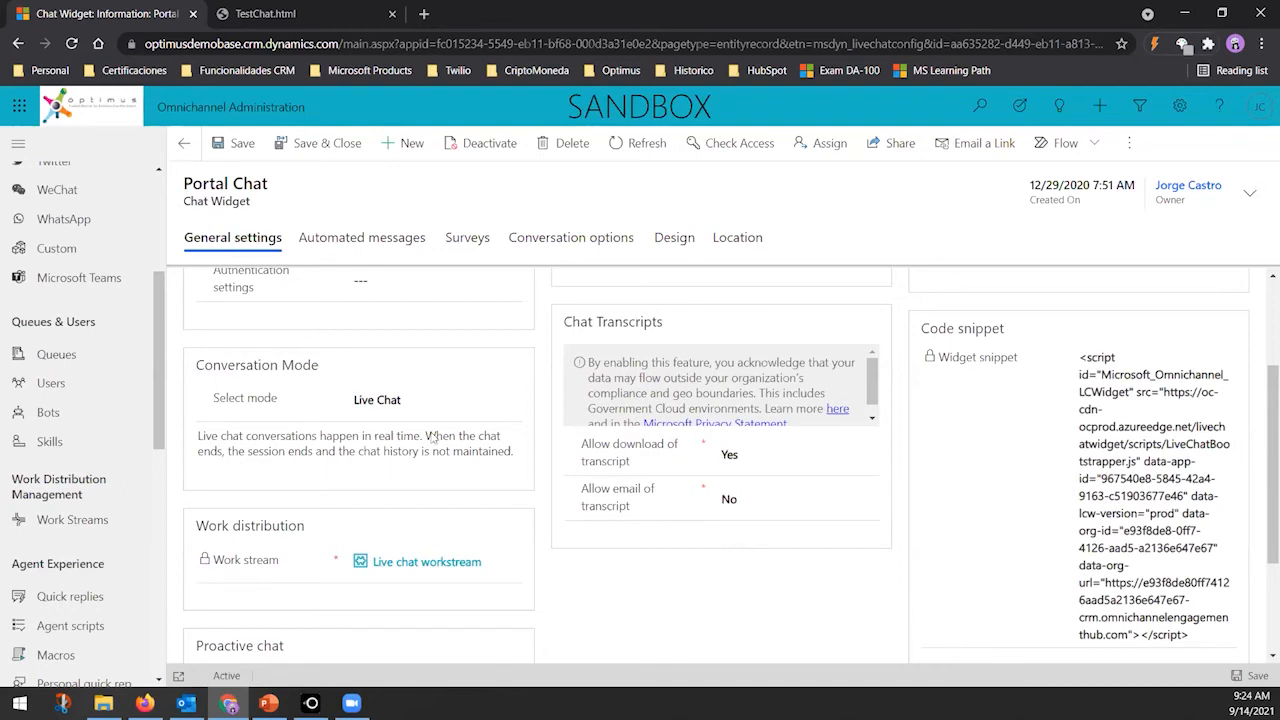
{"action": "scroll", "coordinate": [375, 448], "scroll_direction": "up", "scroll_amount": 3}
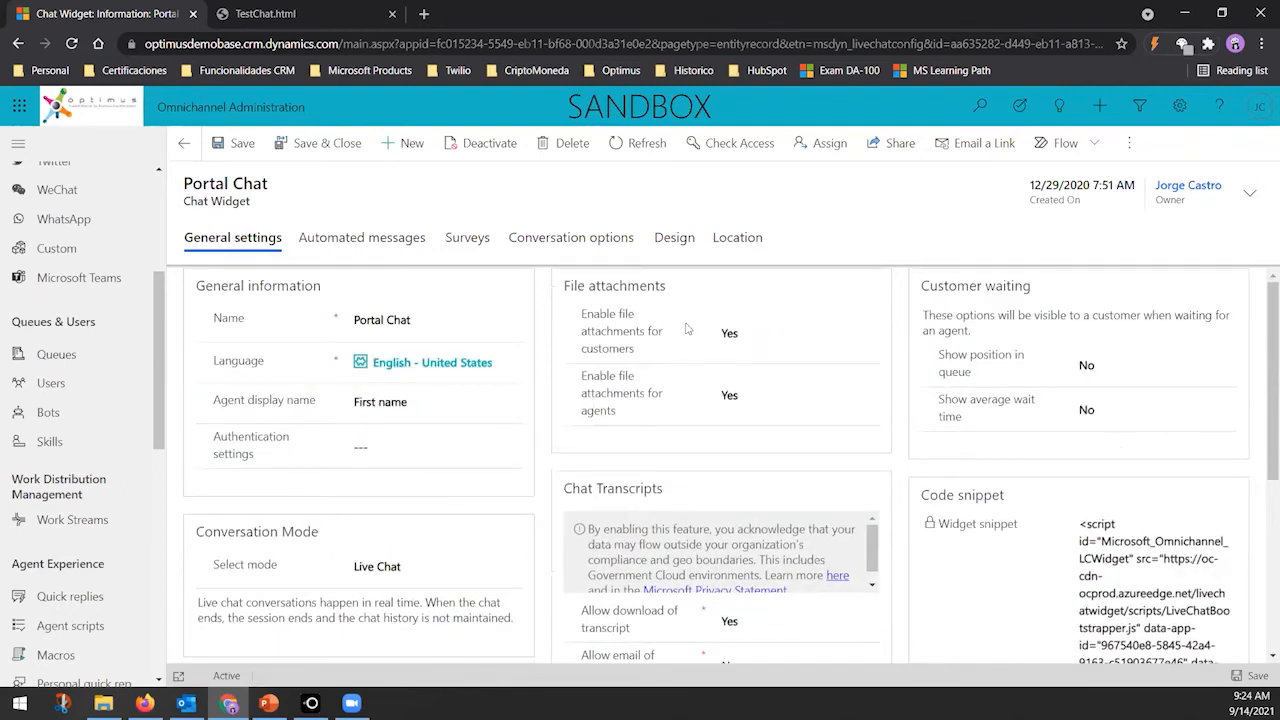
{"action": "scroll", "coordinate": [768, 485], "scroll_direction": "down", "scroll_amount": 3}
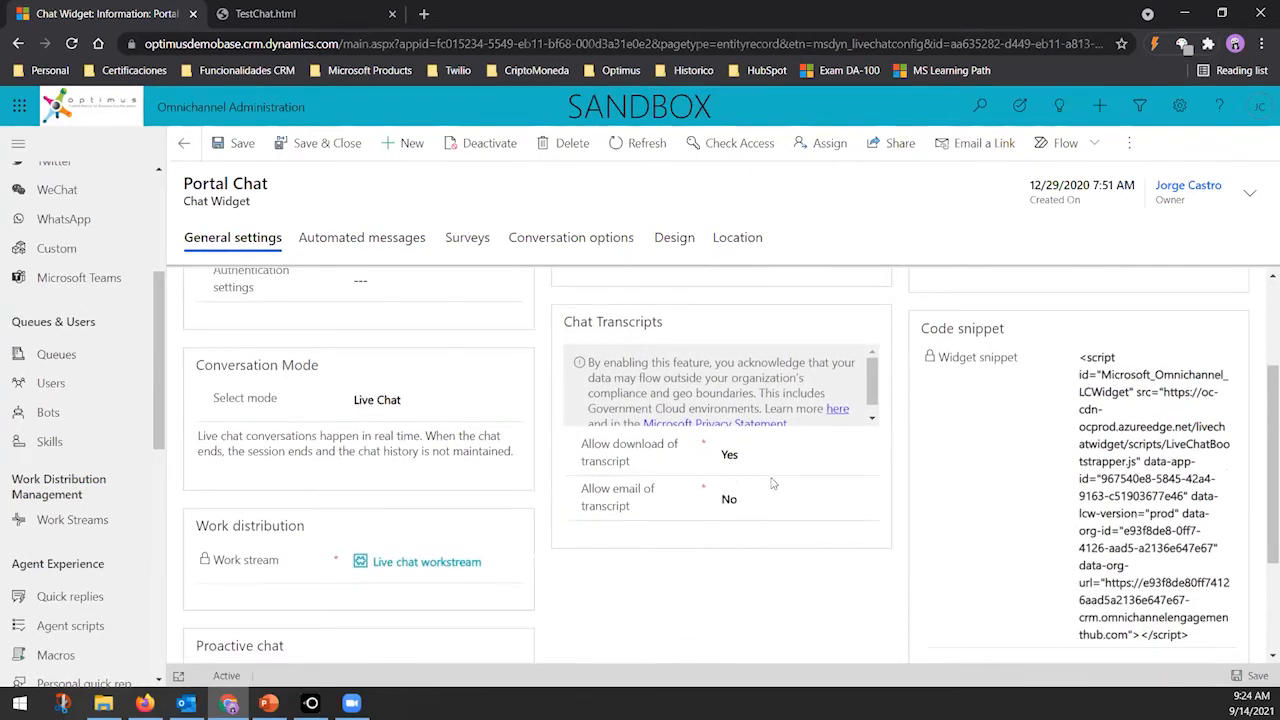
Review the Portal Chat widget's automated messages, surveys, voice and visual engagement options, and design settings
{"action": "left_click", "coordinate": [382, 240]}
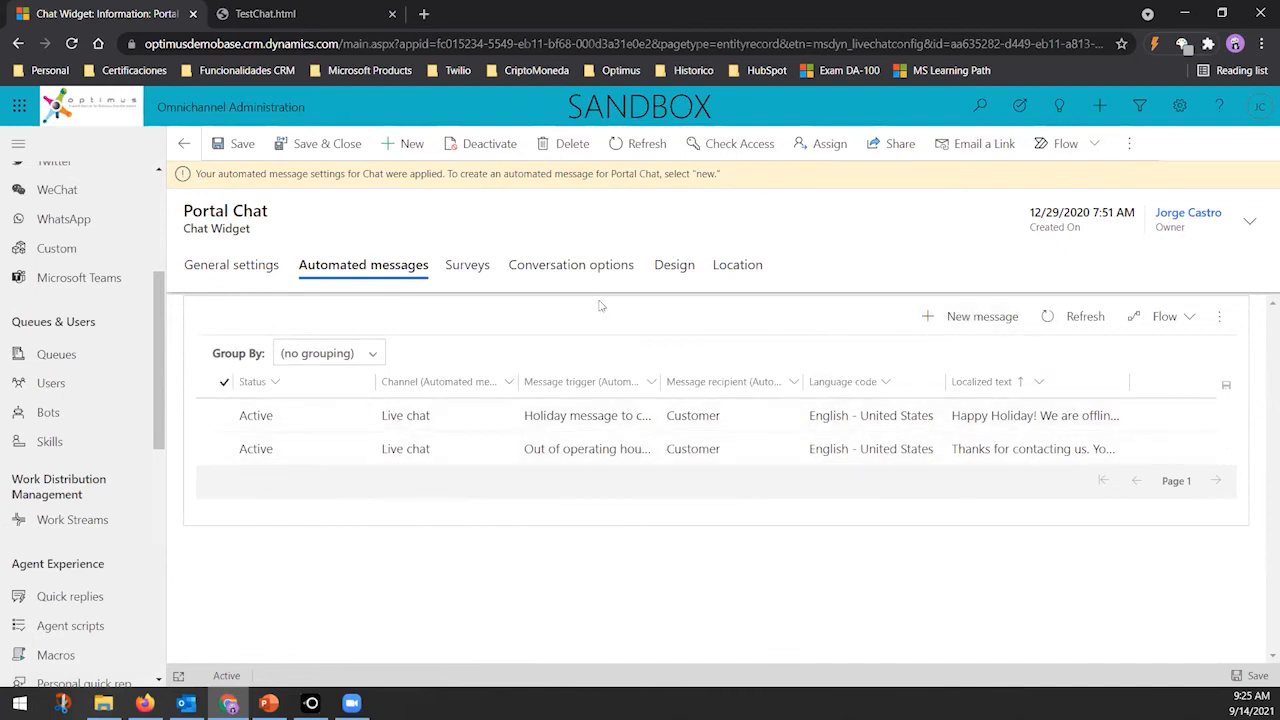
{"action": "left_click", "coordinate": [470, 265]}
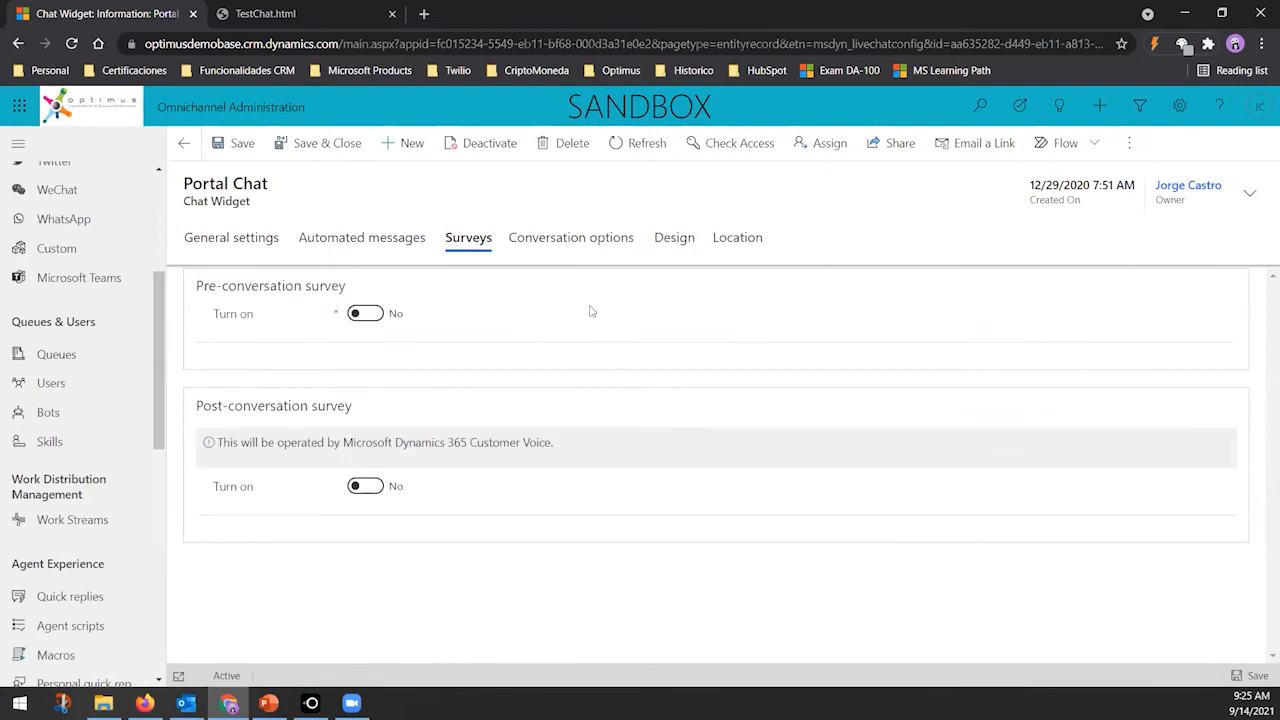
{"action": "left_click", "coordinate": [565, 251]}
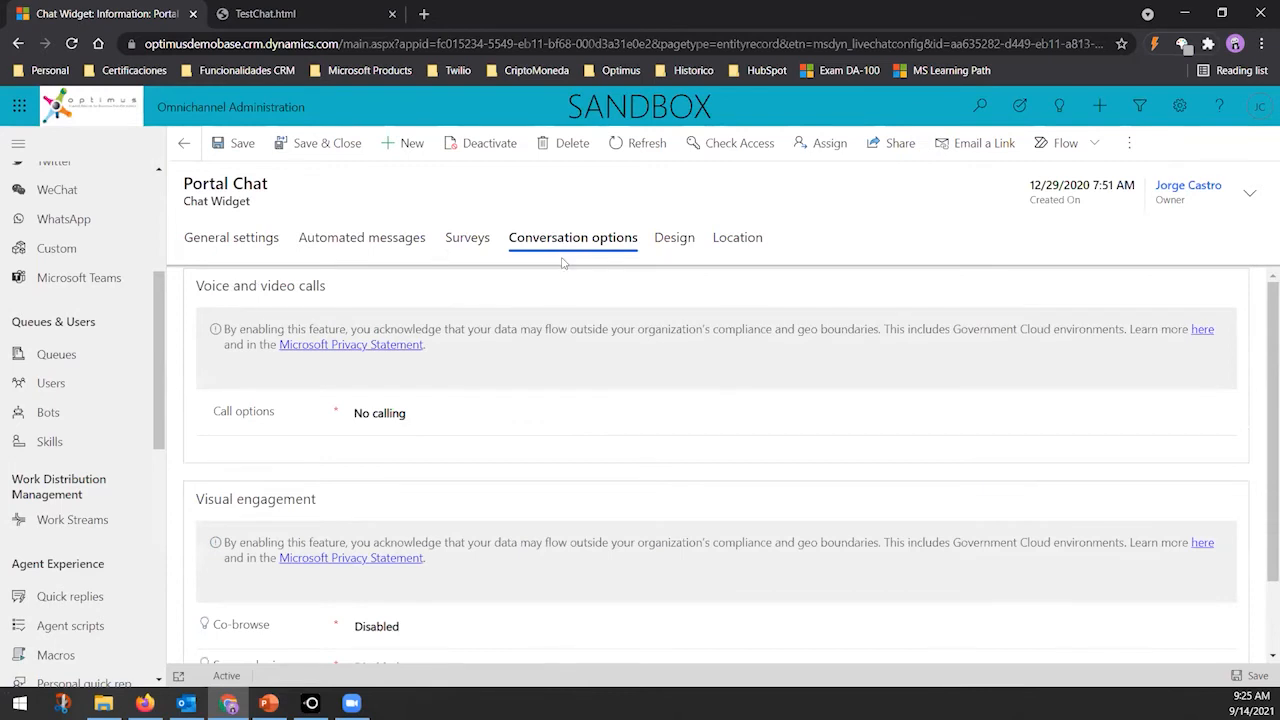
{"action": "scroll", "coordinate": [592, 446], "scroll_direction": "down", "scroll_amount": 1}
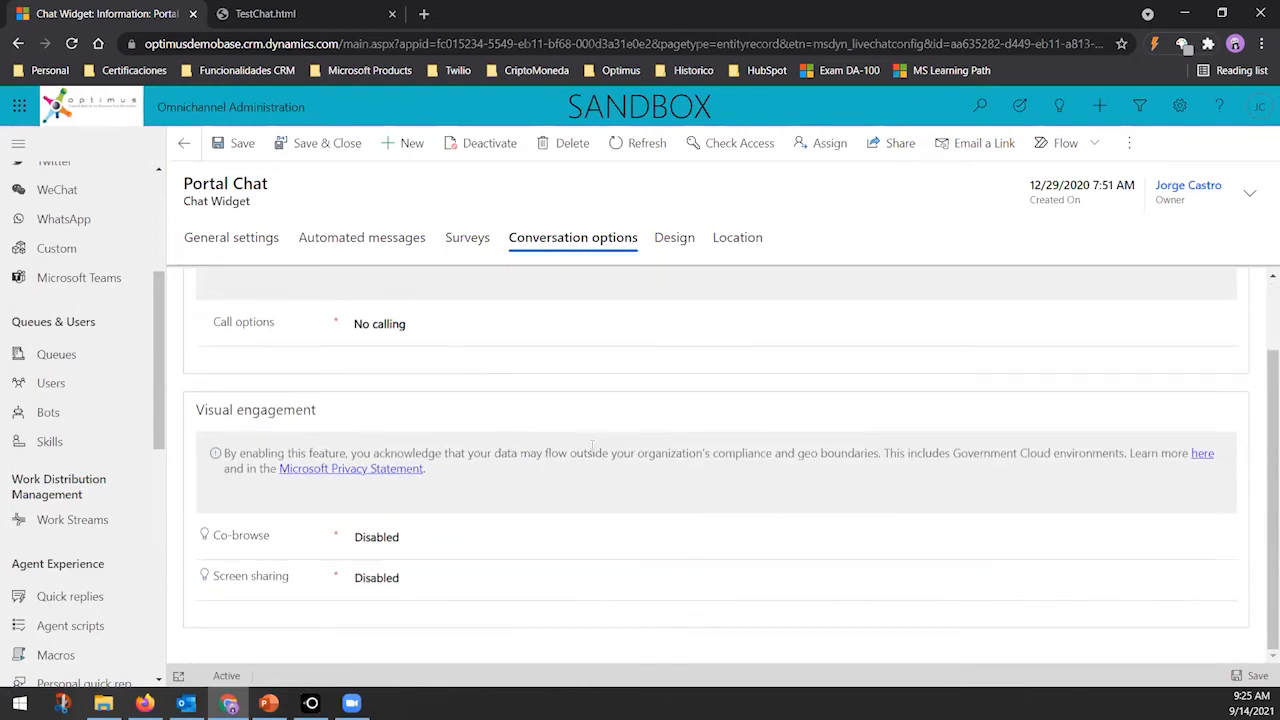
{"action": "left_click", "coordinate": [660, 245]}
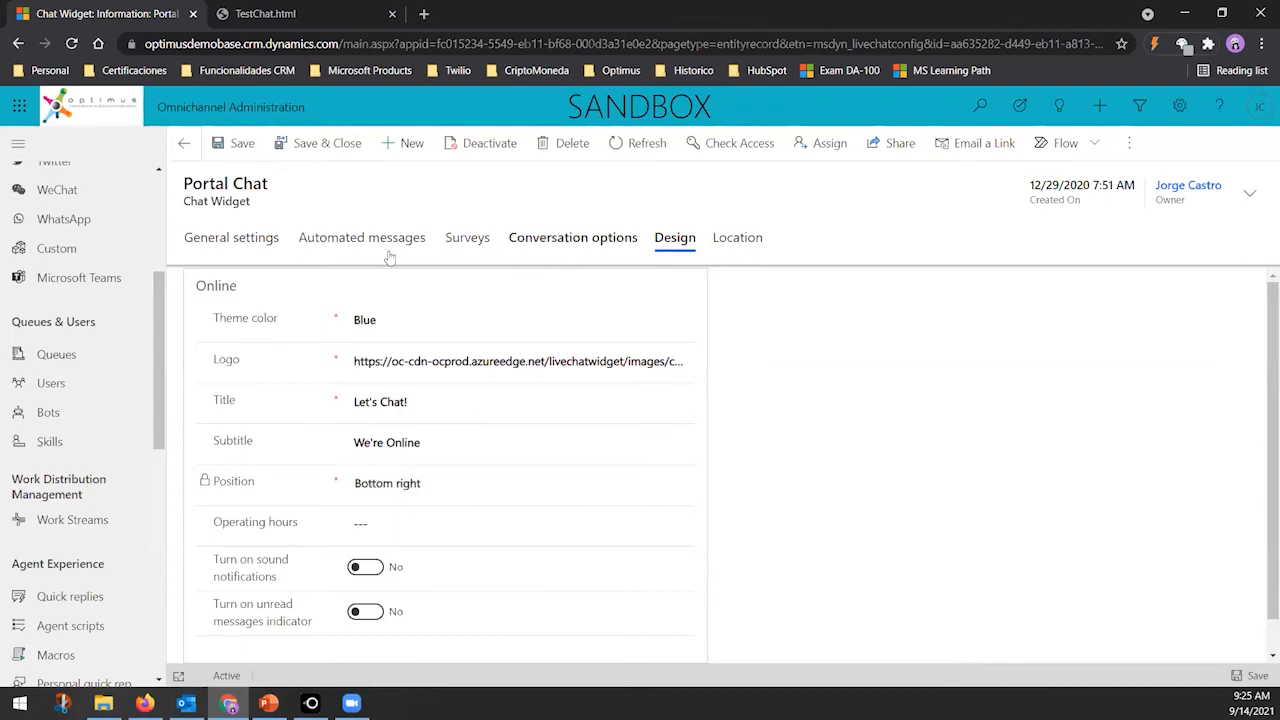
Return to the widget's general settings and examine the widget code snippet used to embed the chat
{"action": "left_click", "coordinate": [268, 249]}
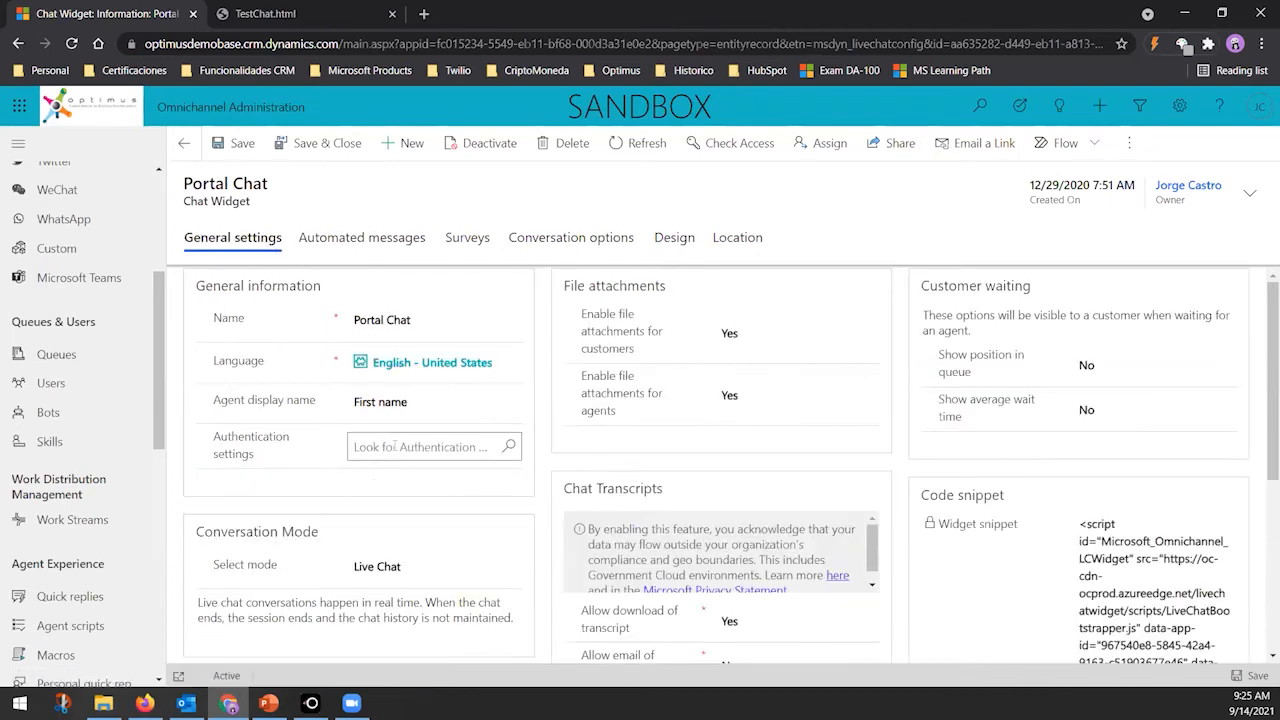
{"action": "scroll", "coordinate": [481, 456], "scroll_direction": "down", "scroll_amount": 2}
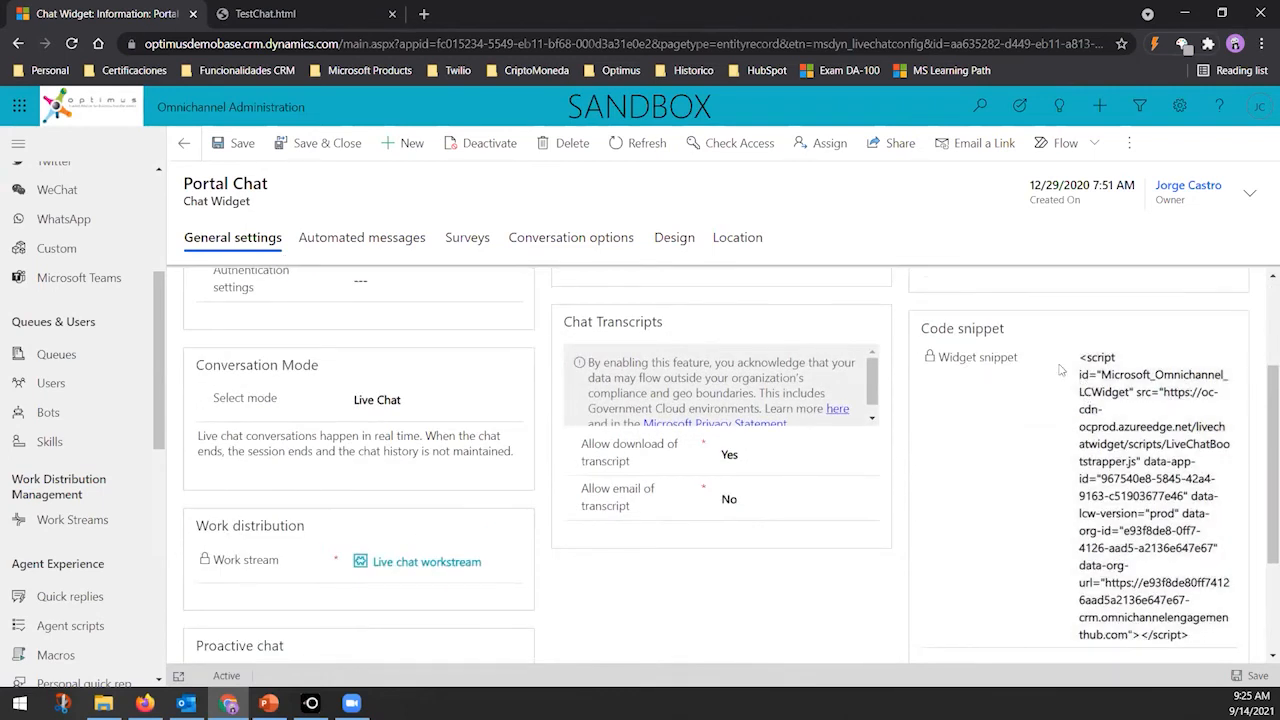
{"action": "scroll", "coordinate": [1104, 383], "scroll_direction": "down", "scroll_amount": 1}
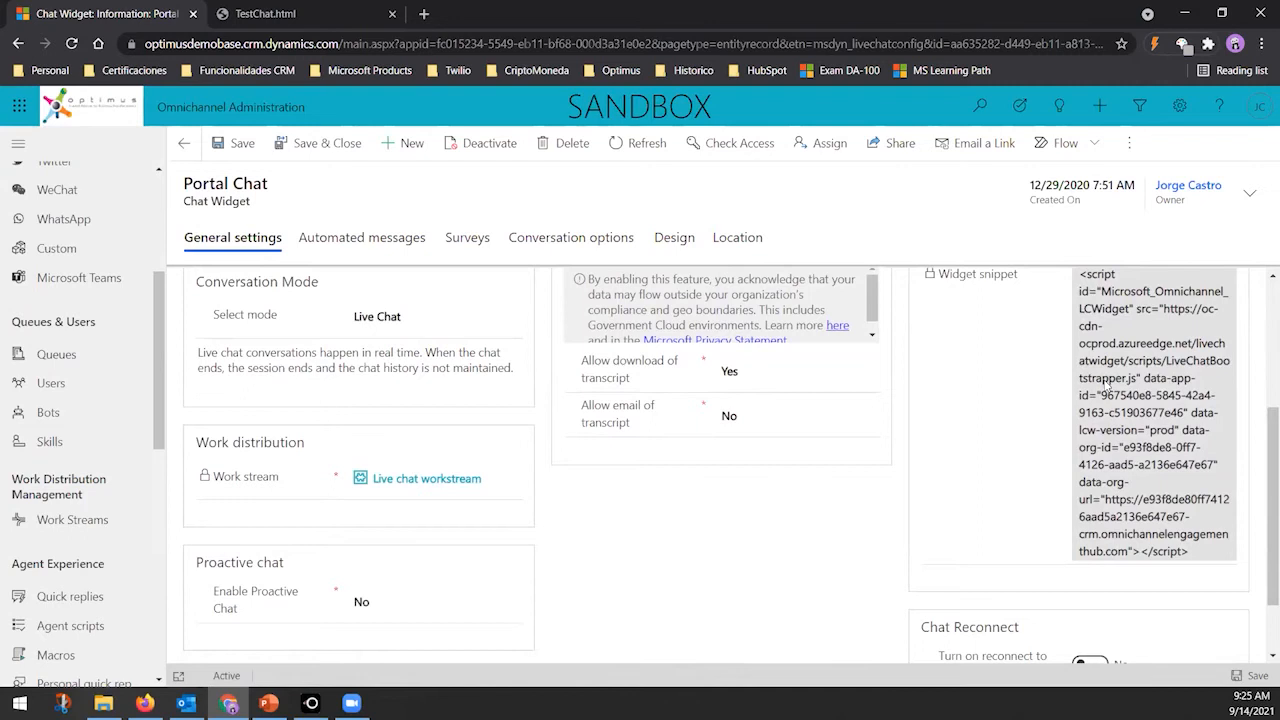
{"action": "scroll", "coordinate": [1104, 385], "scroll_direction": "up", "scroll_amount": 1}
{"action": "scroll", "coordinate": [1104, 388], "scroll_direction": "up", "scroll_amount": 1}
{"action": "scroll", "coordinate": [1085, 300], "scroll_direction": "down", "scroll_amount": 2}
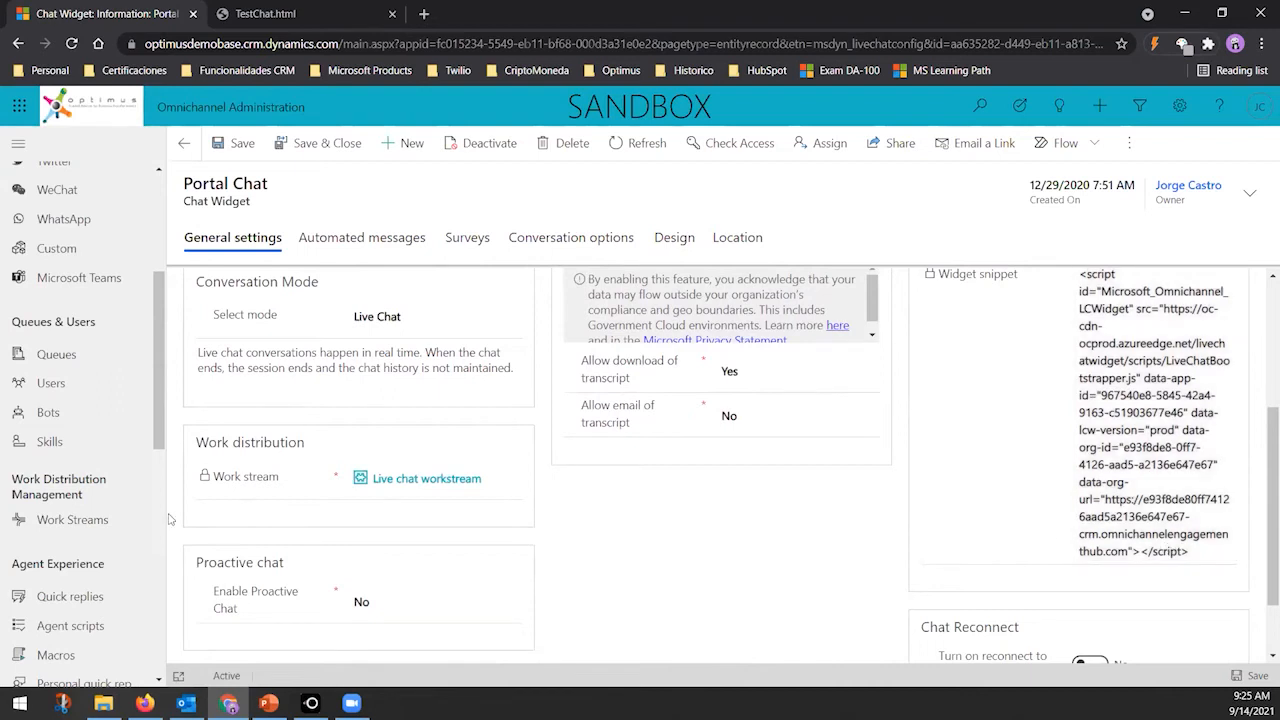
Show the TestChat.html page in the browser and examine the embedded Let's Chat! widget
{"action": "mouse_move", "coordinate": [103, 703]}
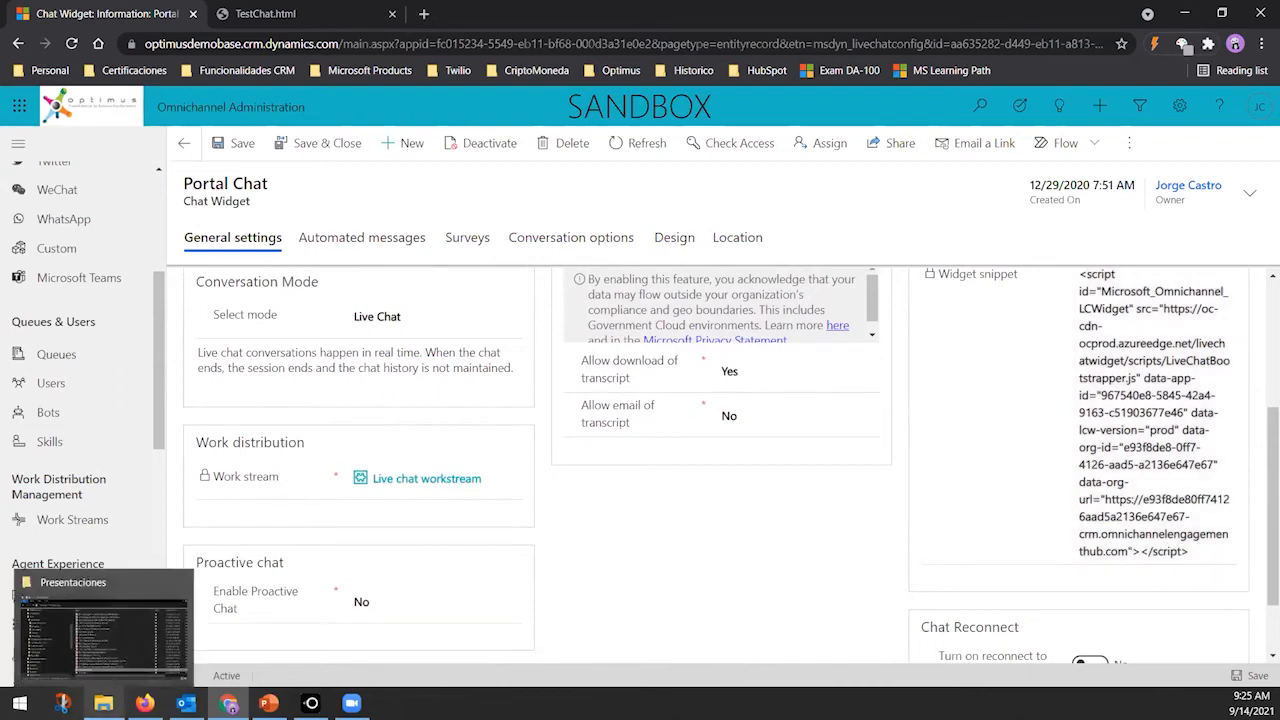
{"action": "mouse_move", "coordinate": [229, 703]}
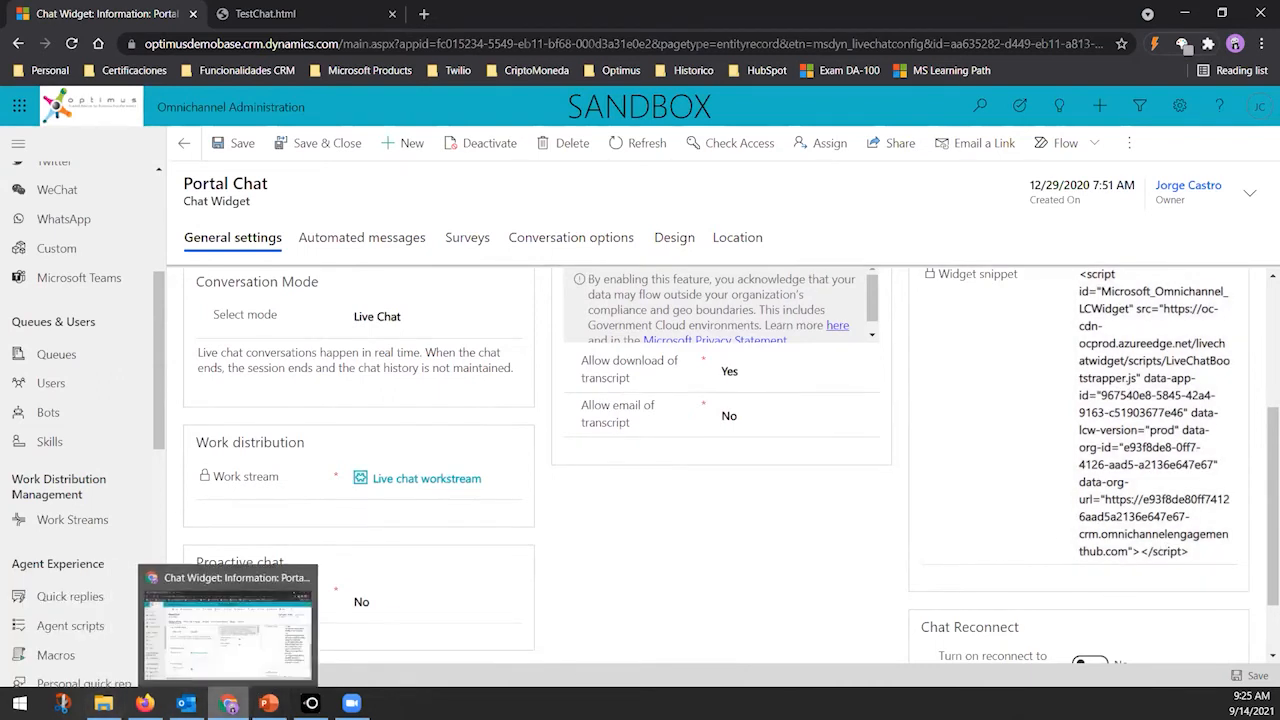
{"action": "left_click", "coordinate": [103, 703]}
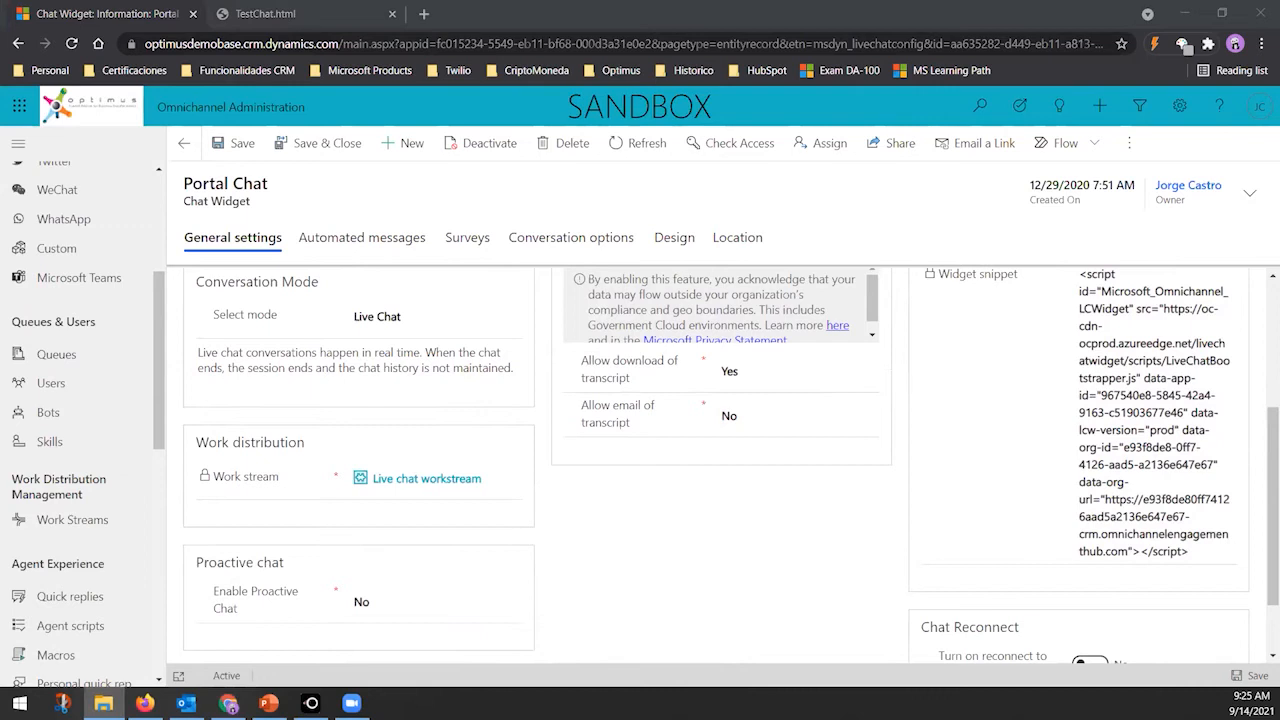
{"action": "left_click", "coordinate": [333, 13]}
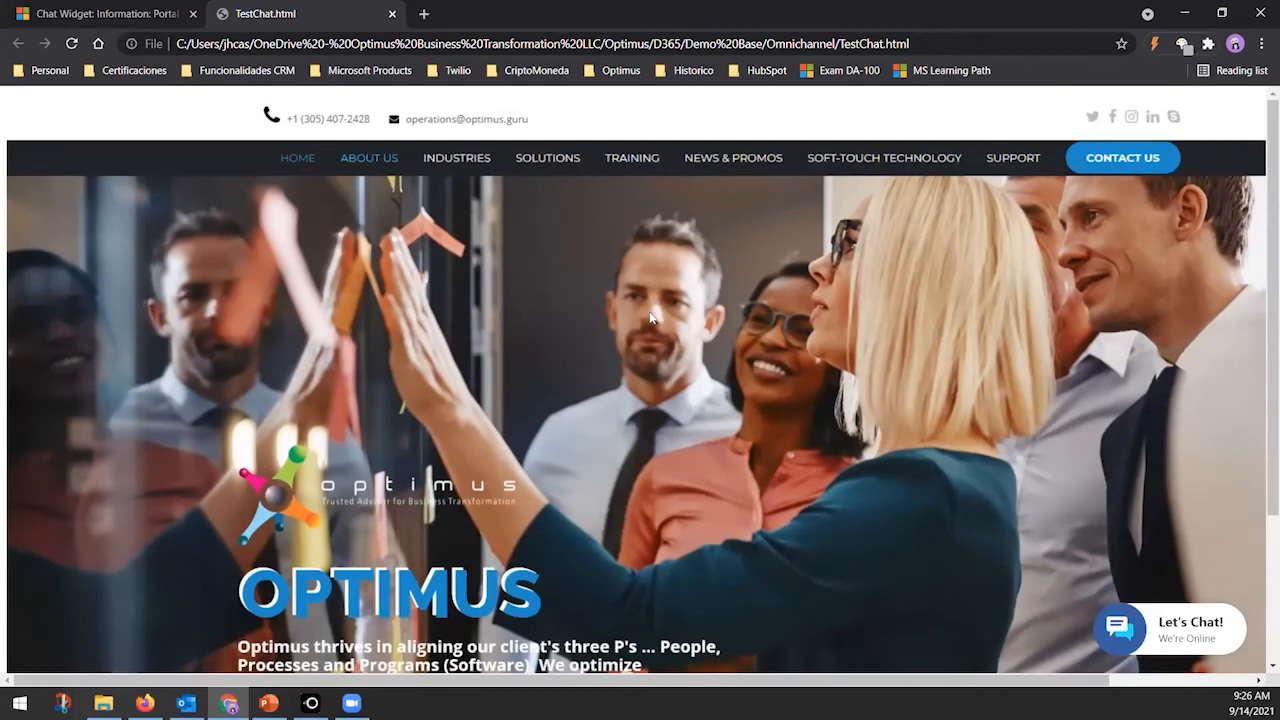
{"action": "scroll", "coordinate": [700, 325], "scroll_direction": "down", "scroll_amount": 1}
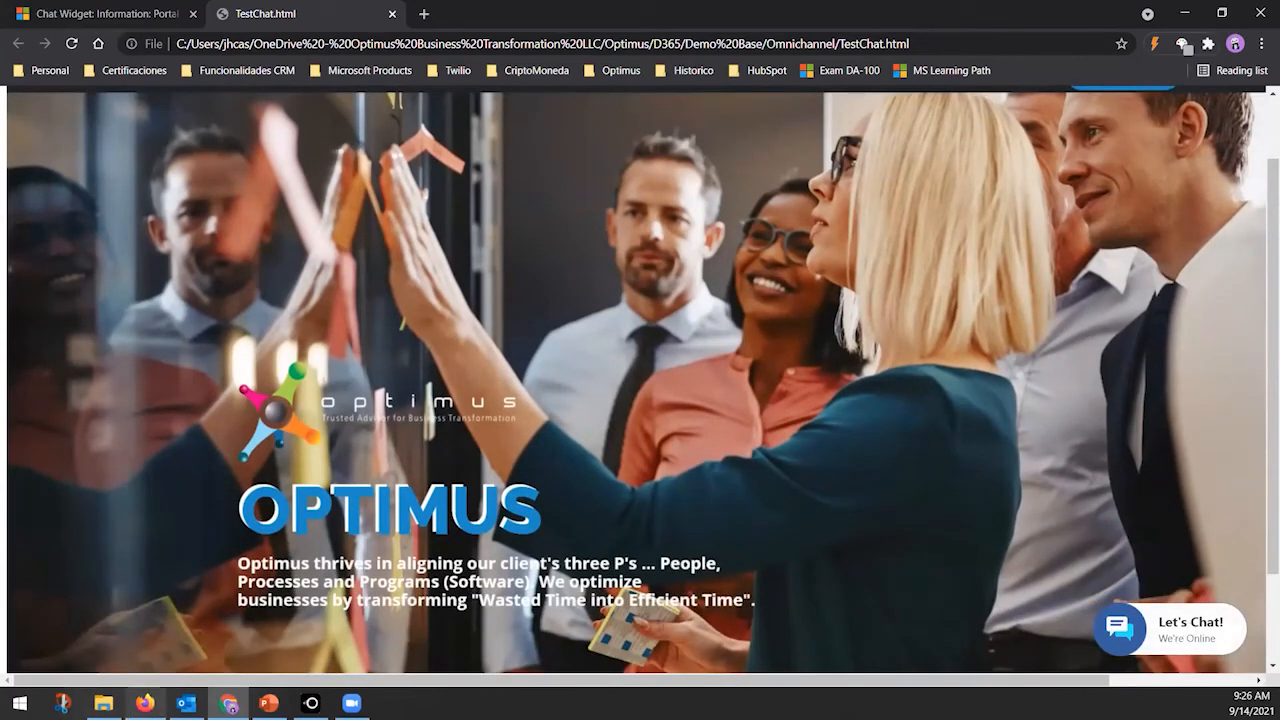
Switch to Notepad++ to inspect TestChat.html's image line and widget script, highlighting the FONDO.PNG line, and return to the test page in Chrome
{"action": "left_click", "coordinate": [103, 703]}
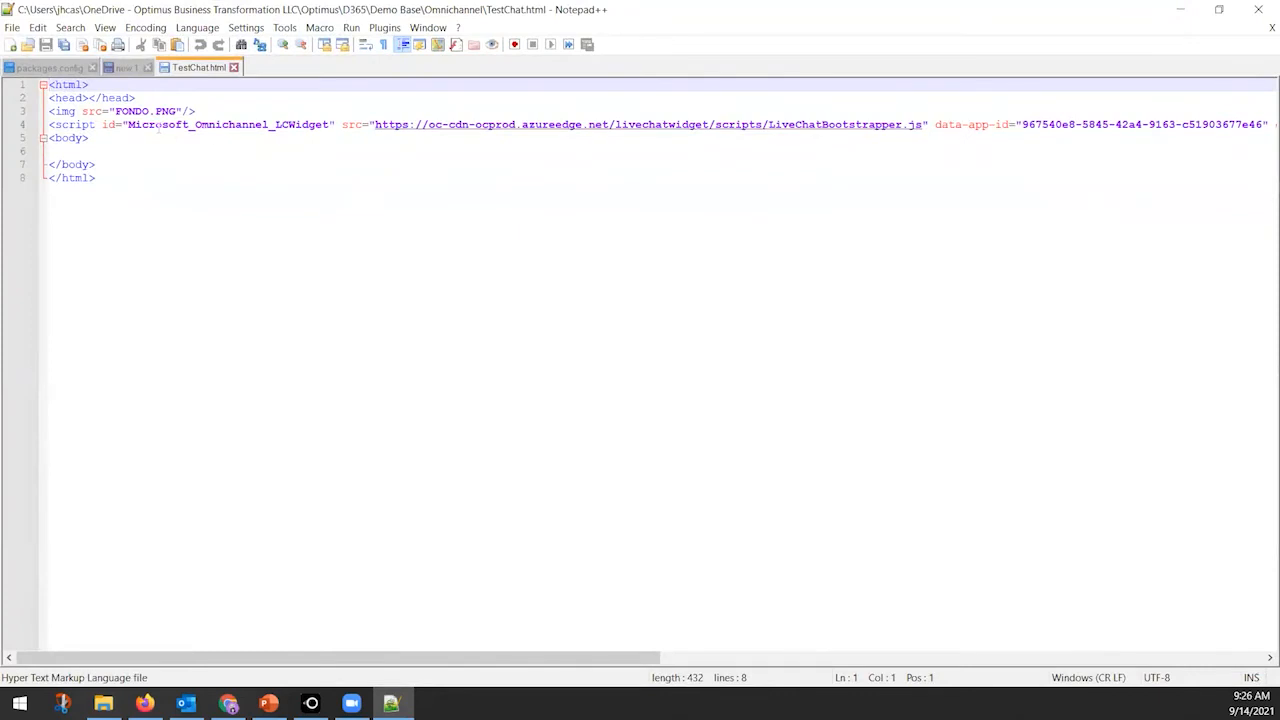
{"action": "left_click_drag", "start_coordinate": [195, 111], "coordinate": [40, 111]}
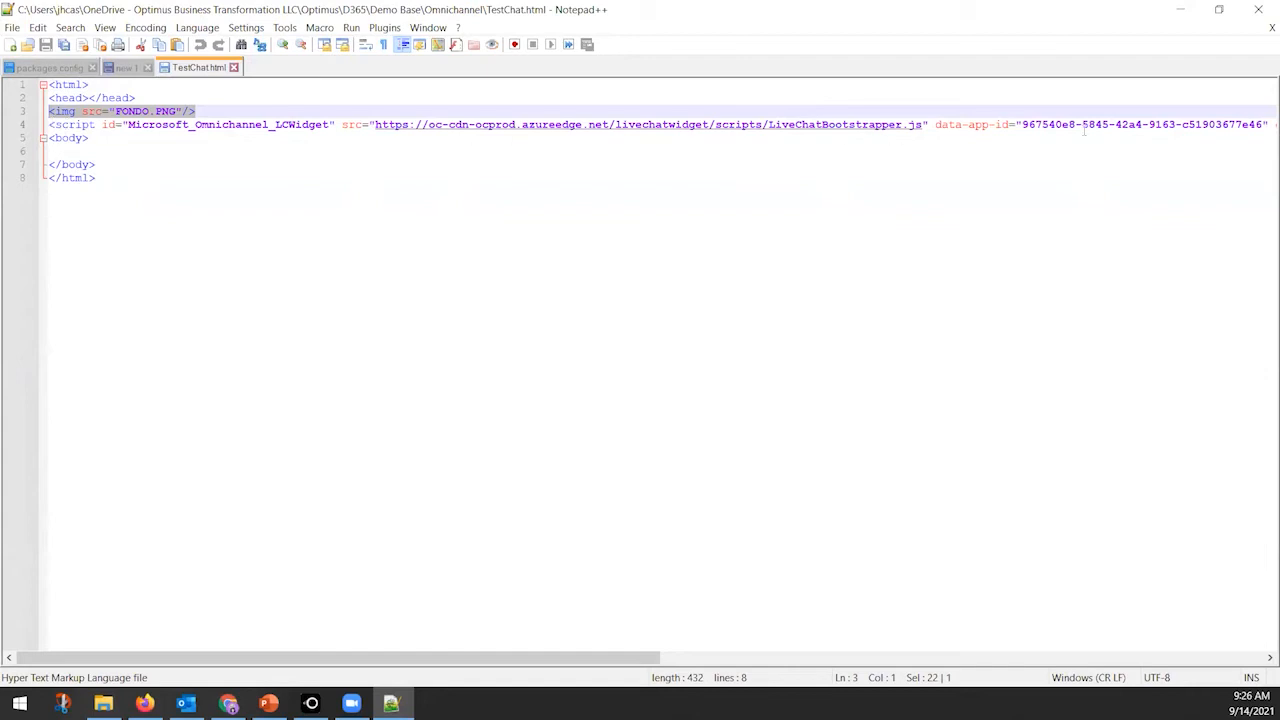
{"action": "left_click", "coordinate": [1180, 10]}
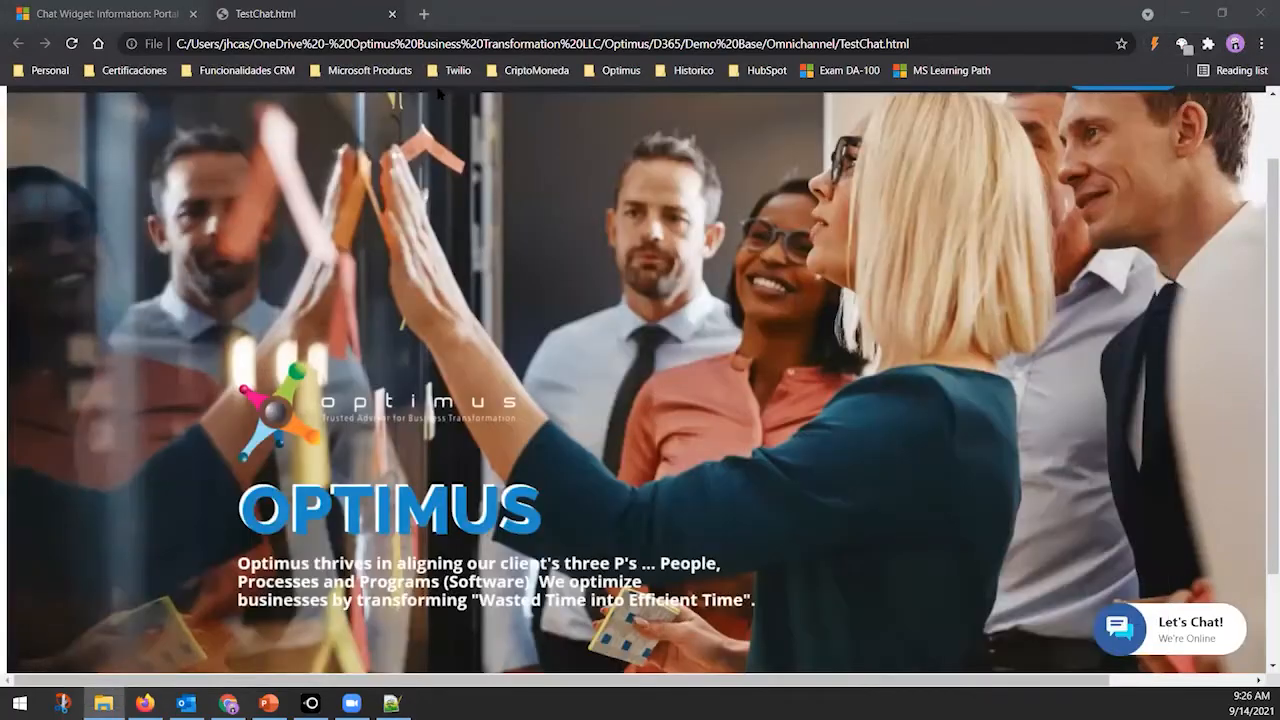
{"action": "left_click", "coordinate": [107, 14]}
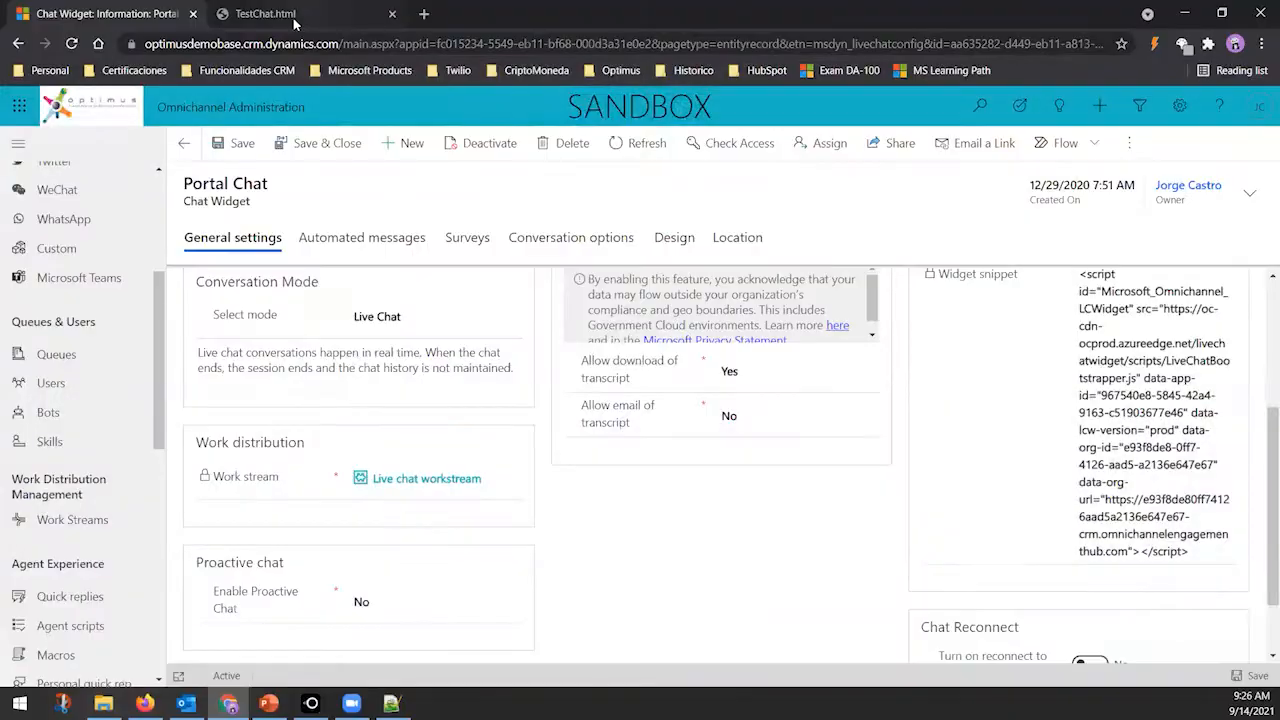
{"action": "left_click", "coordinate": [295, 20]}
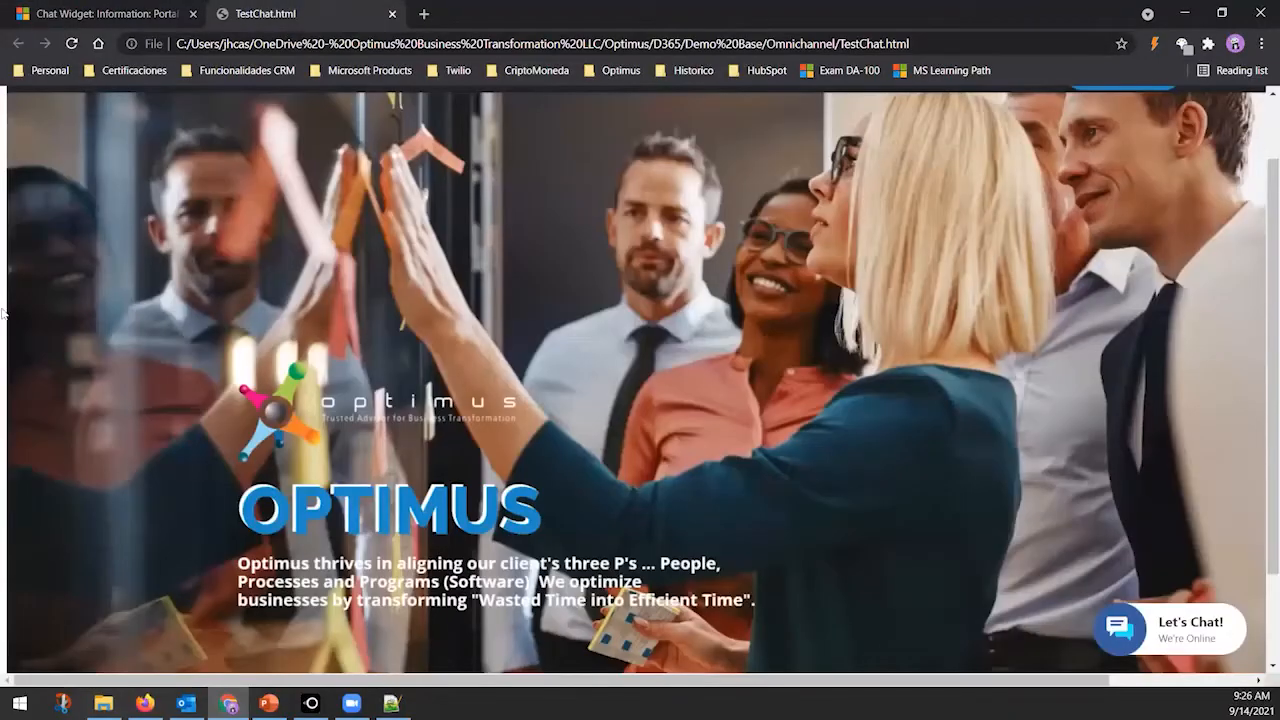
Open the Let's Chat! widget on the test page to show its chat window, and close the conversation
{"action": "left_click", "coordinate": [1161, 645]}
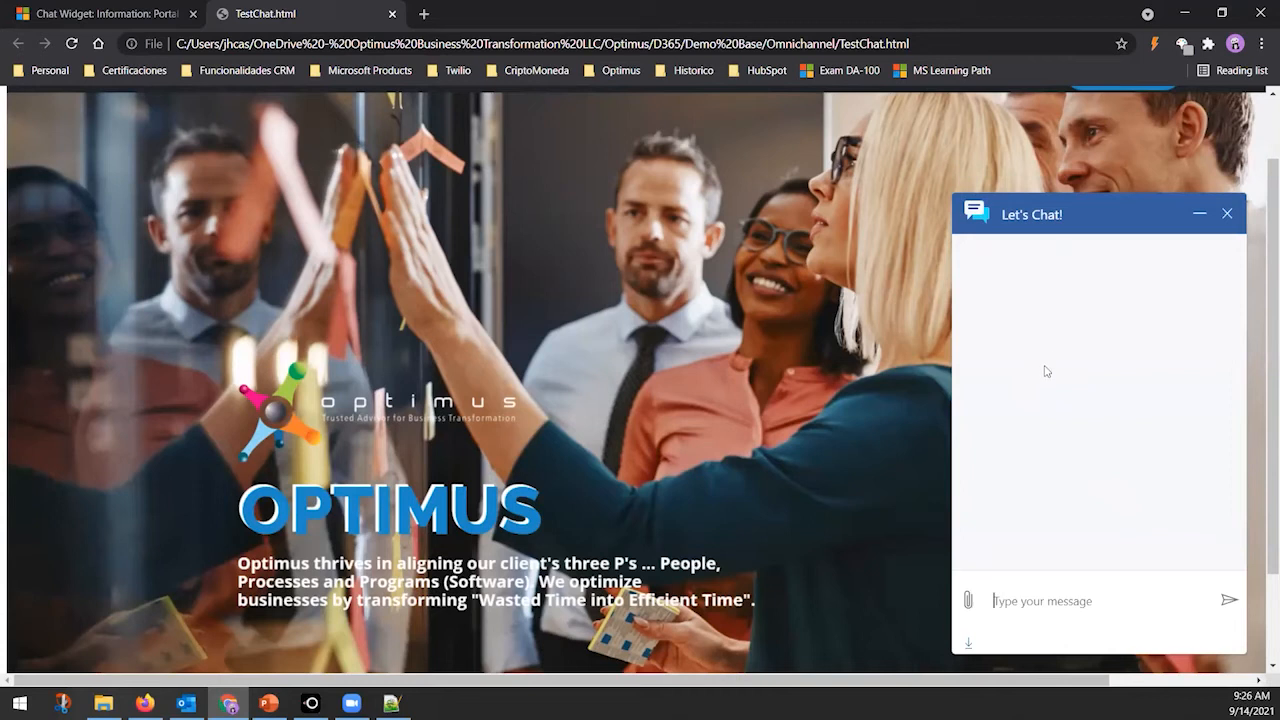
{"action": "left_click", "coordinate": [1229, 213]}
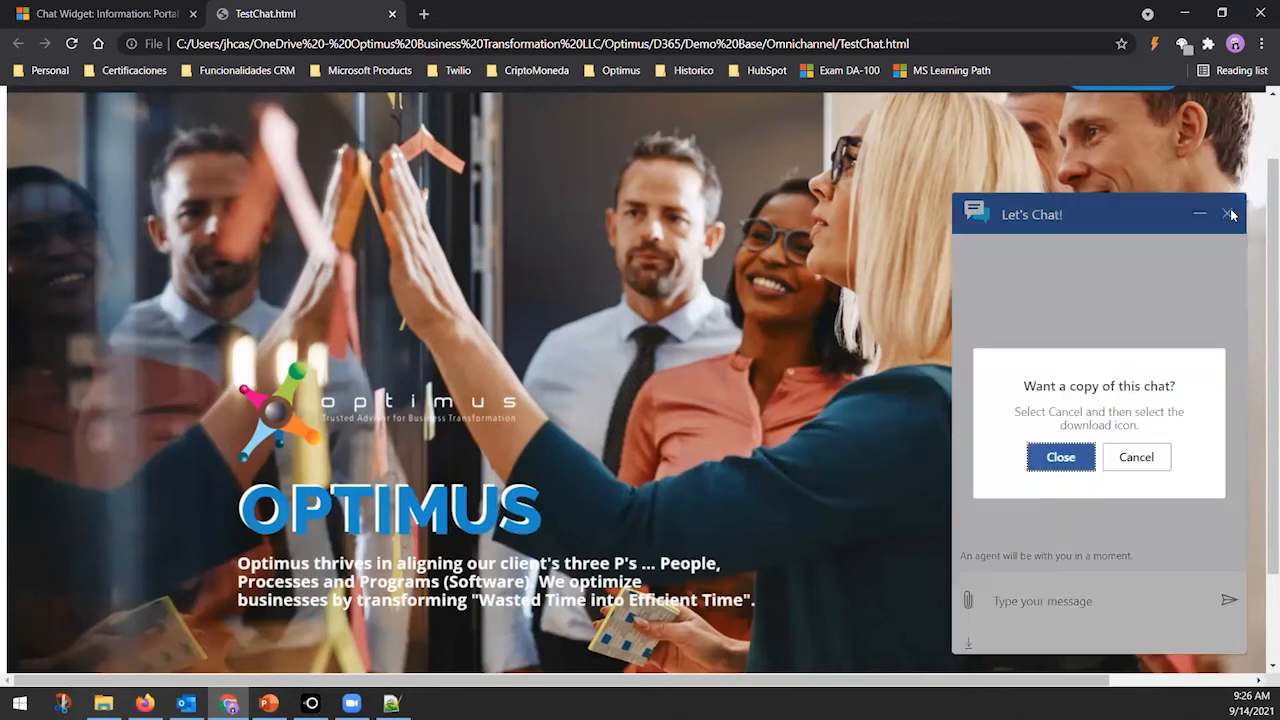
{"action": "left_click", "coordinate": [1060, 462]}
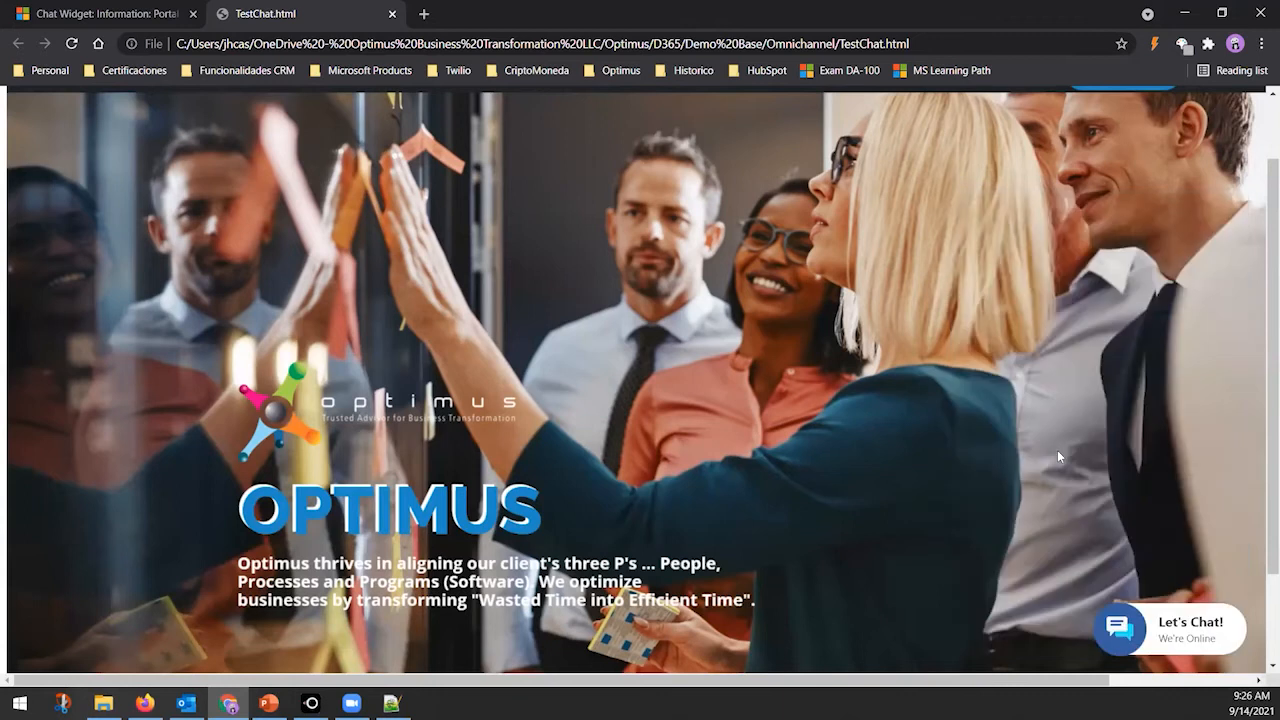
Open the Omnichannel for Customer Service app from the published apps and arrange its window beside the TestChat page
{"action": "left_click", "coordinate": [120, 14]}
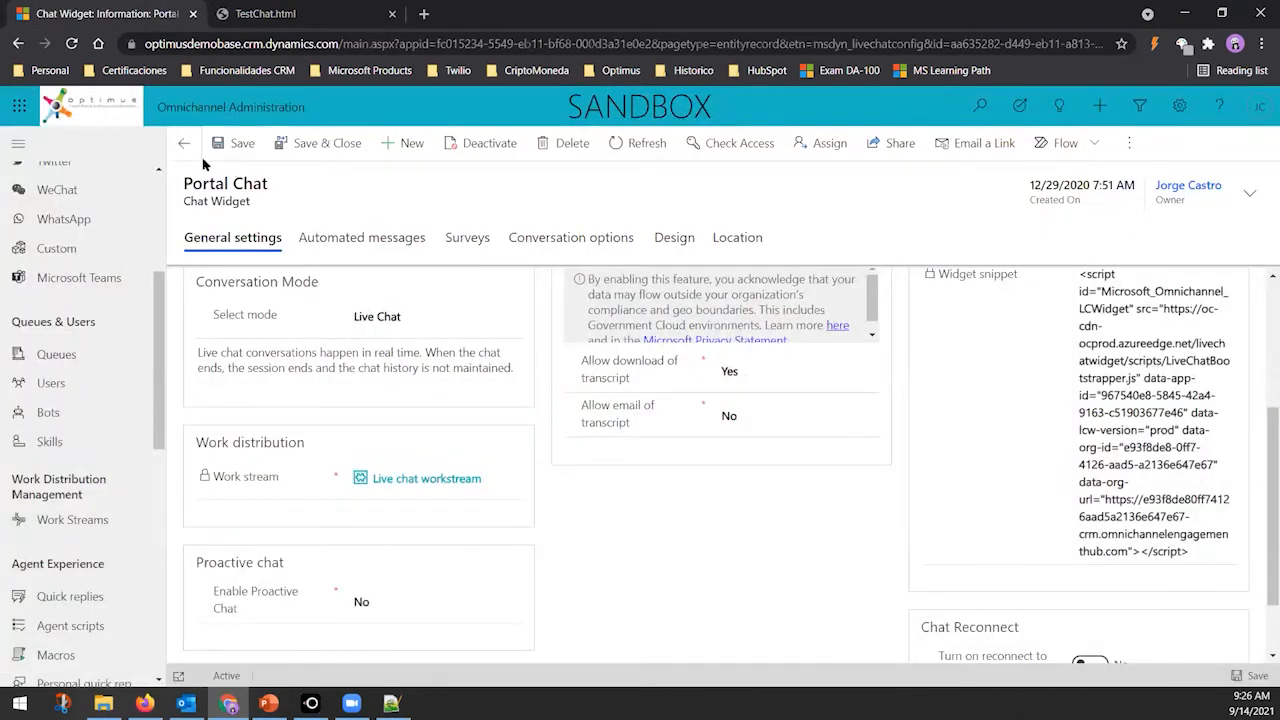
{"action": "left_click", "coordinate": [157, 209]}
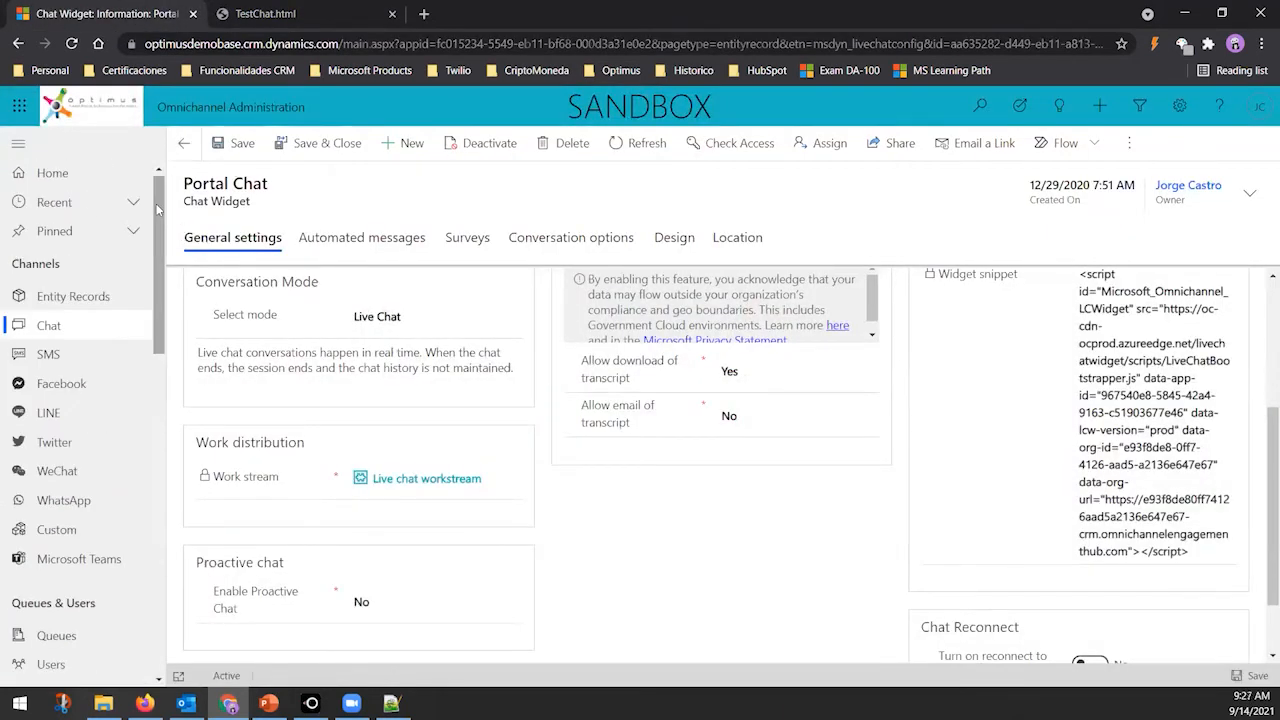
{"action": "left_click", "coordinate": [220, 110]}
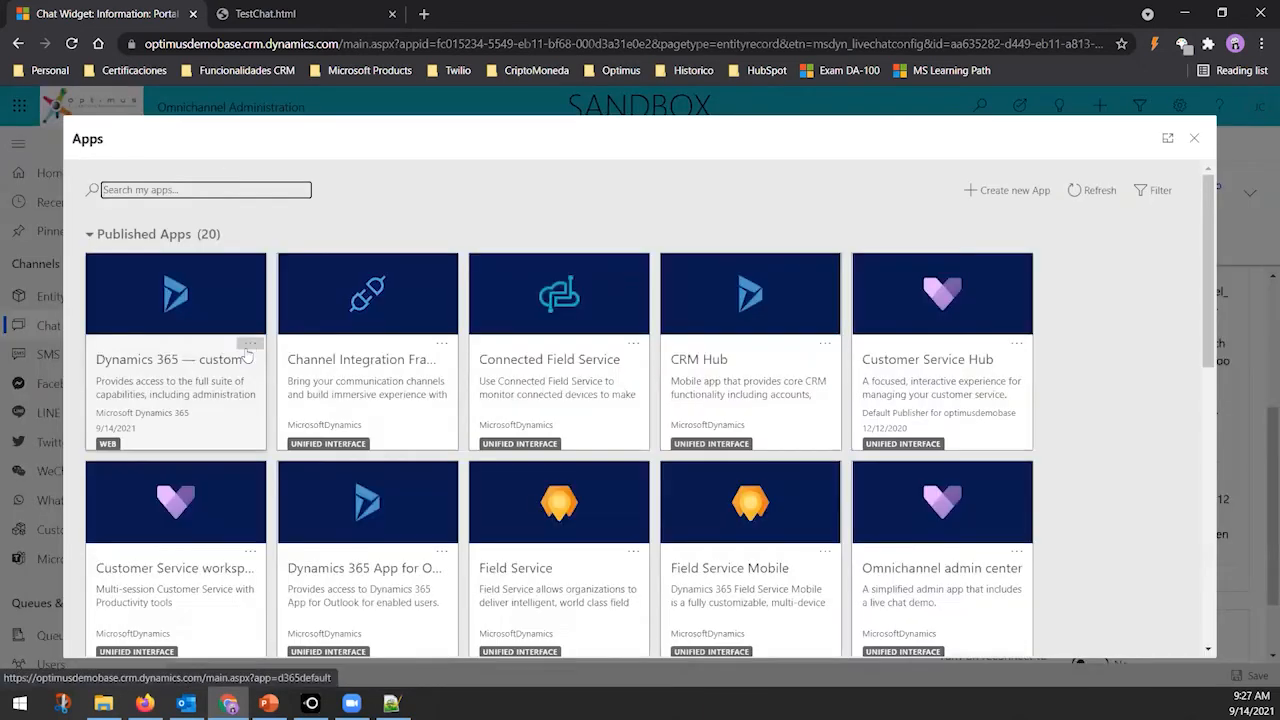
{"action": "scroll", "coordinate": [248, 355], "scroll_direction": "down", "scroll_amount": 3}
{"action": "left_click", "coordinate": [377, 400]}
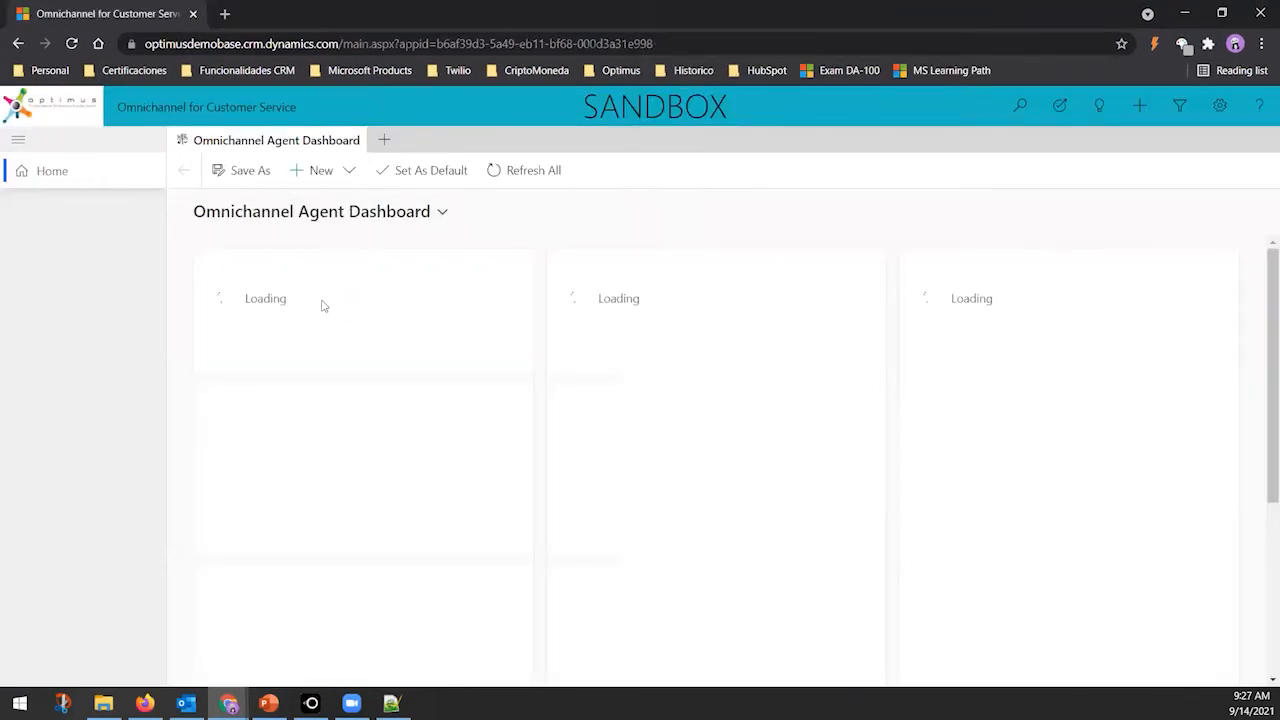
{"action": "key", "text": "super+Left"}
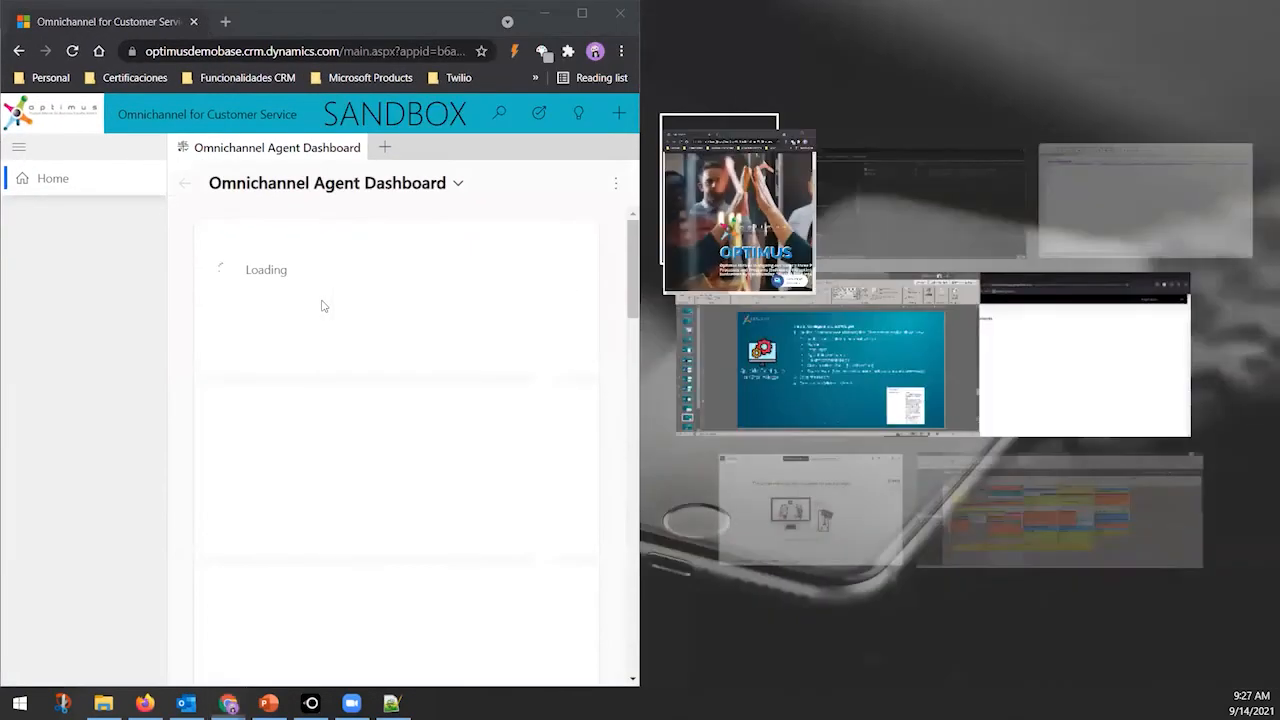
{"action": "left_click", "coordinate": [697, 238]}
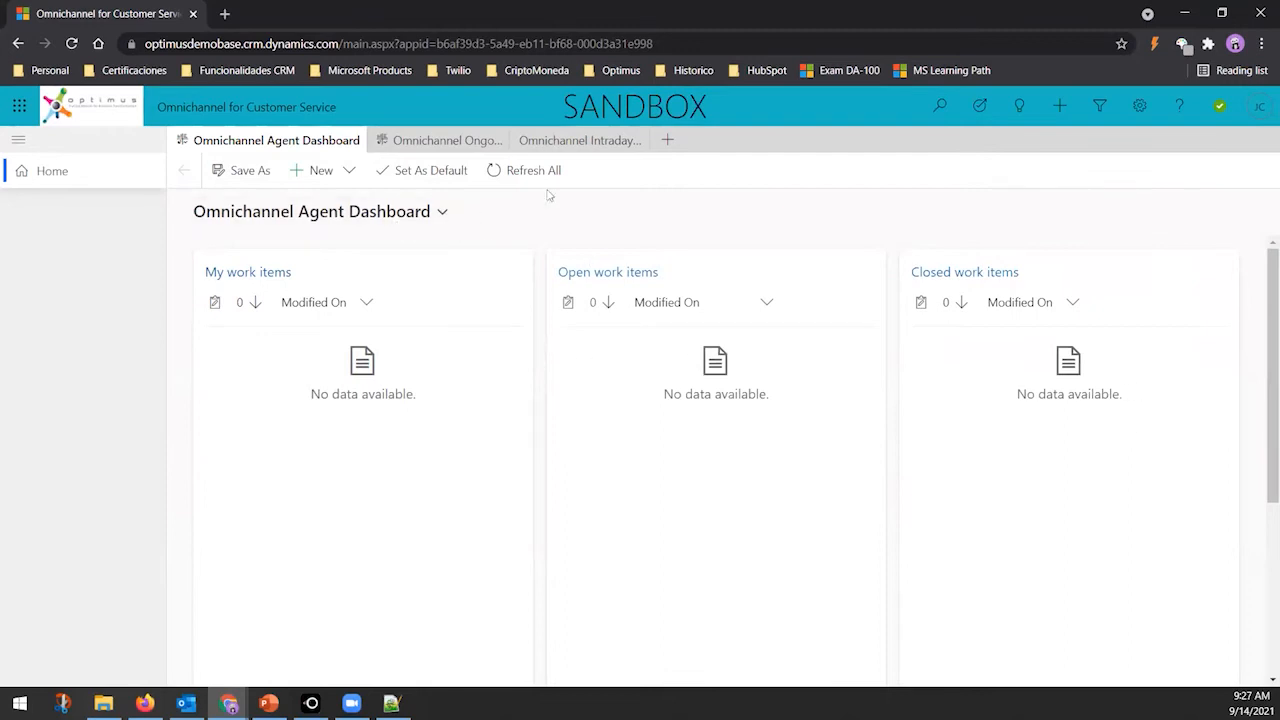
Show the agent presence status options in the Set Your Status dialog and close it without changing the status
{"action": "left_click", "coordinate": [1220, 106]}
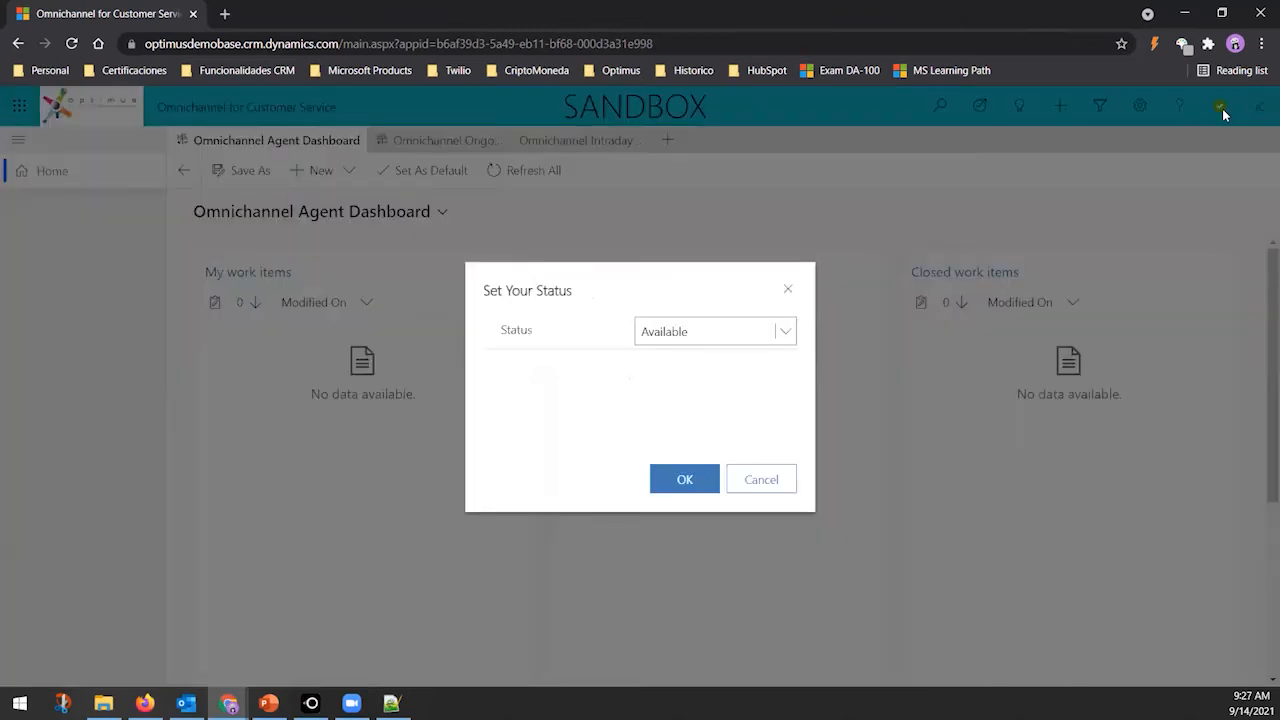
{"action": "left_click", "coordinate": [794, 337]}
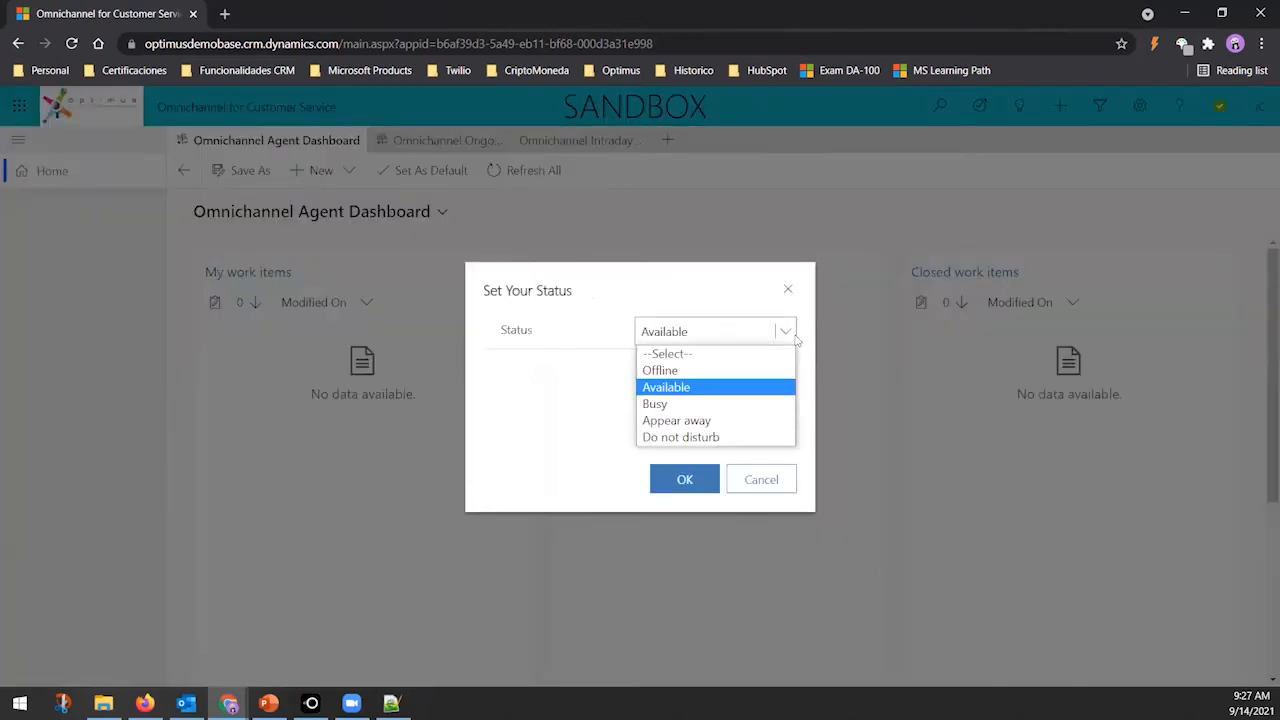
{"action": "left_click", "coordinate": [577, 422]}
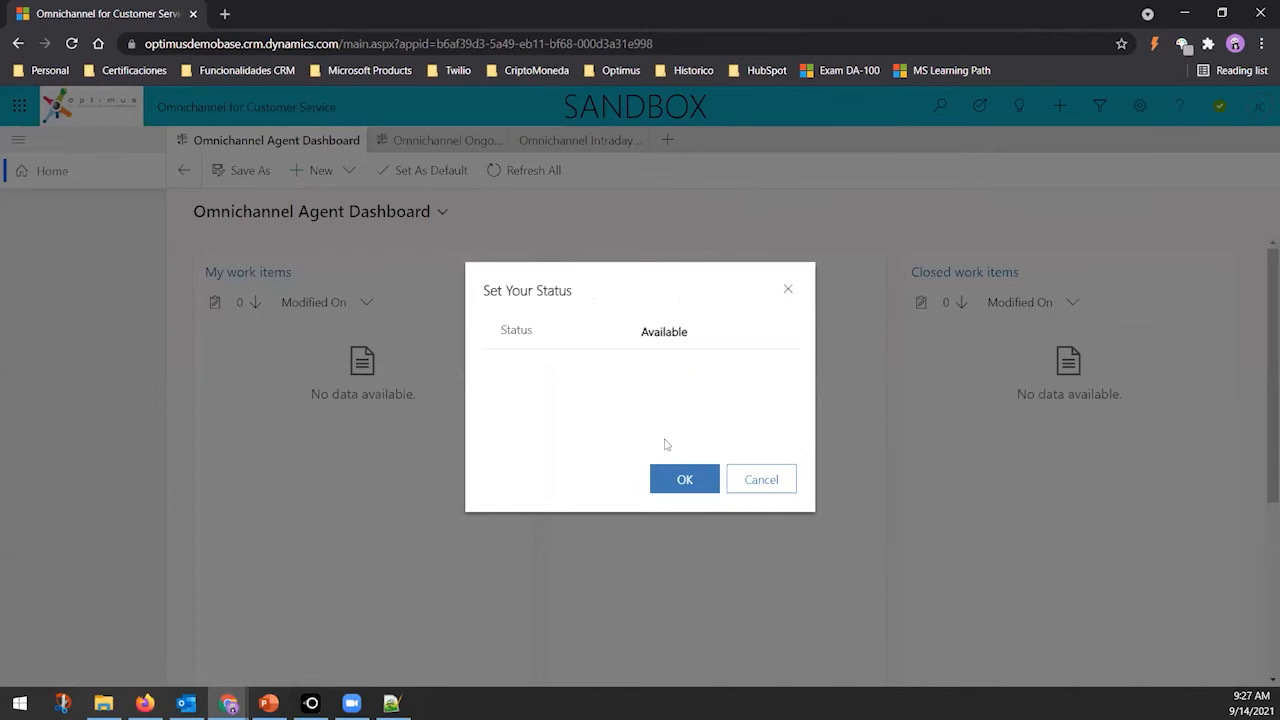
{"action": "left_click", "coordinate": [763, 480]}
View the Omnichannel Ongoing Conversations and Intraday Insights dashboards, and return to the Omnichannel Agent Dashboard
{"action": "left_click", "coordinate": [413, 141]}
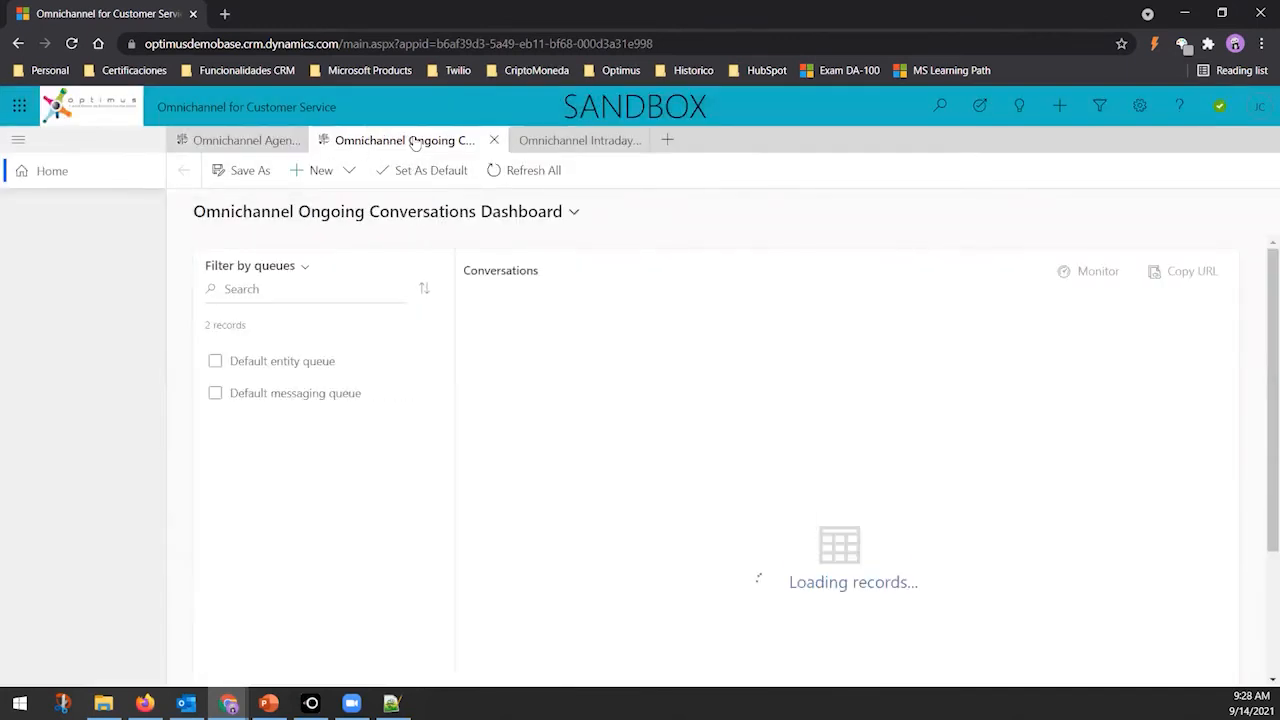
{"action": "left_click", "coordinate": [567, 141]}
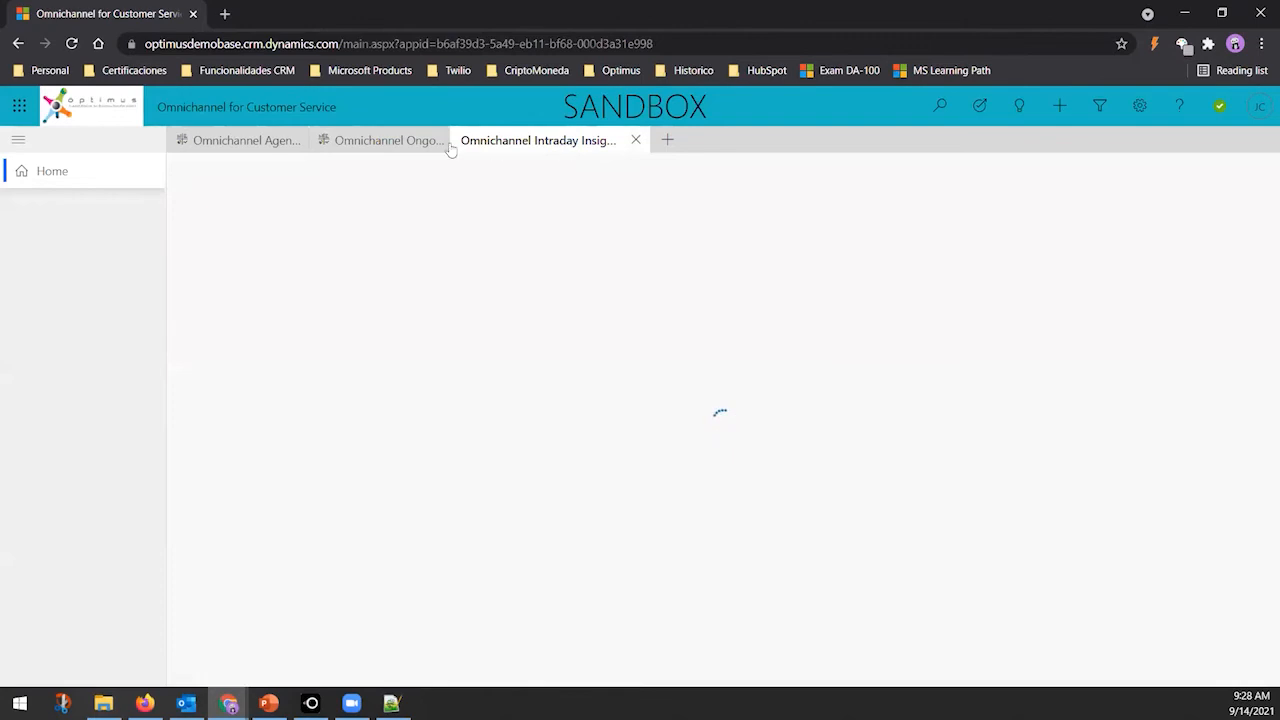
{"action": "left_click", "coordinate": [257, 140]}
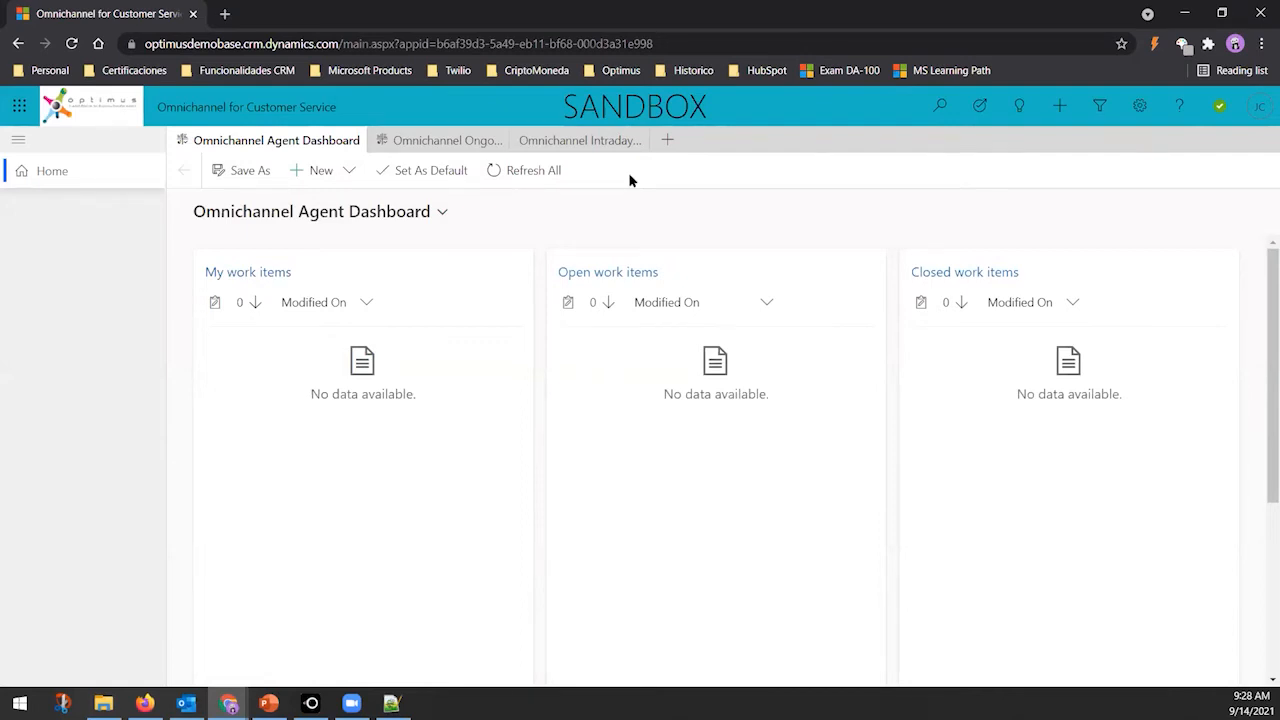
With the agent app beside the TestChat page, start a Let's Chat! conversation and send "Hi , my name is" followed by the visitor's first name
{"action": "key", "text": "super+Left"}
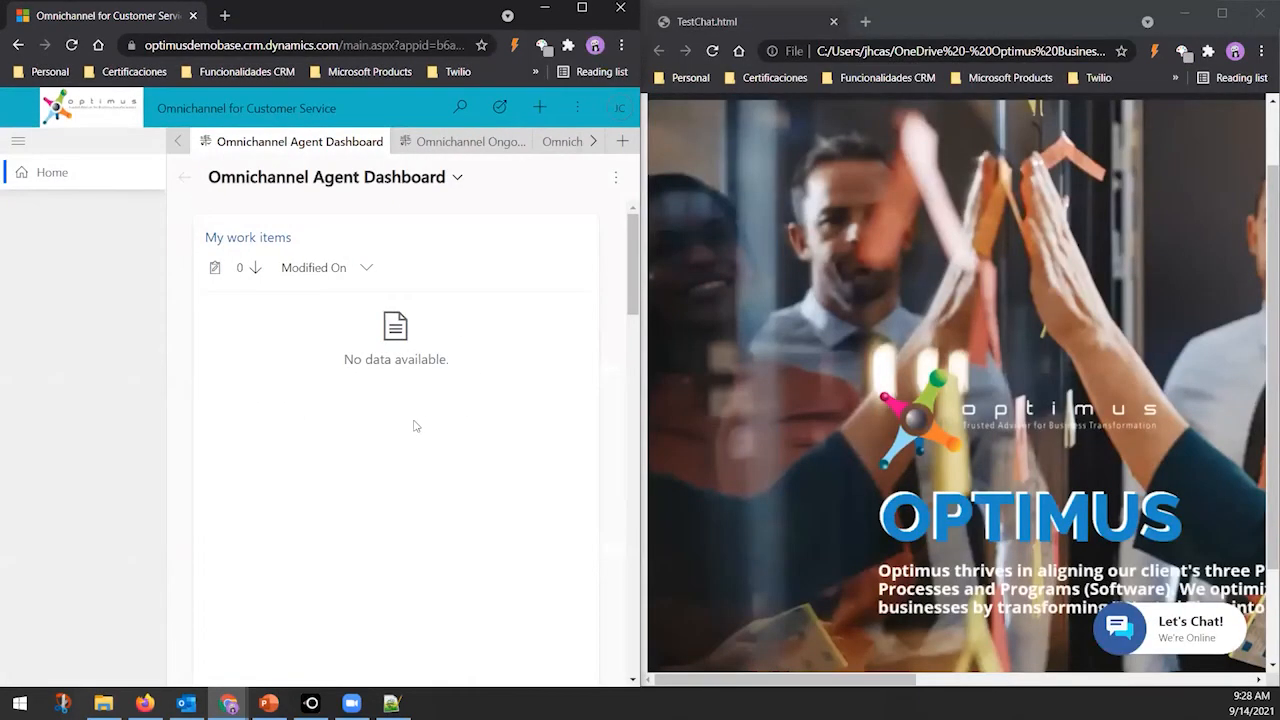
{"action": "left_click", "coordinate": [773, 372]}
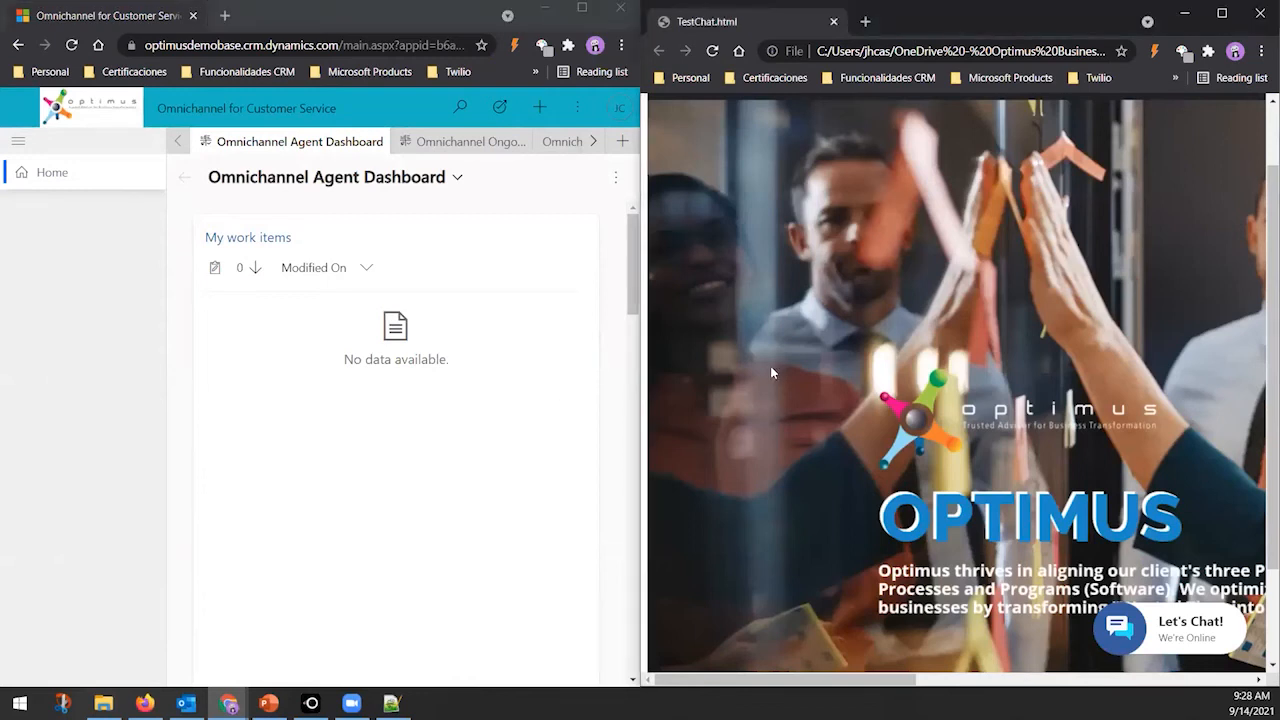
{"action": "left_click", "coordinate": [1204, 645]}
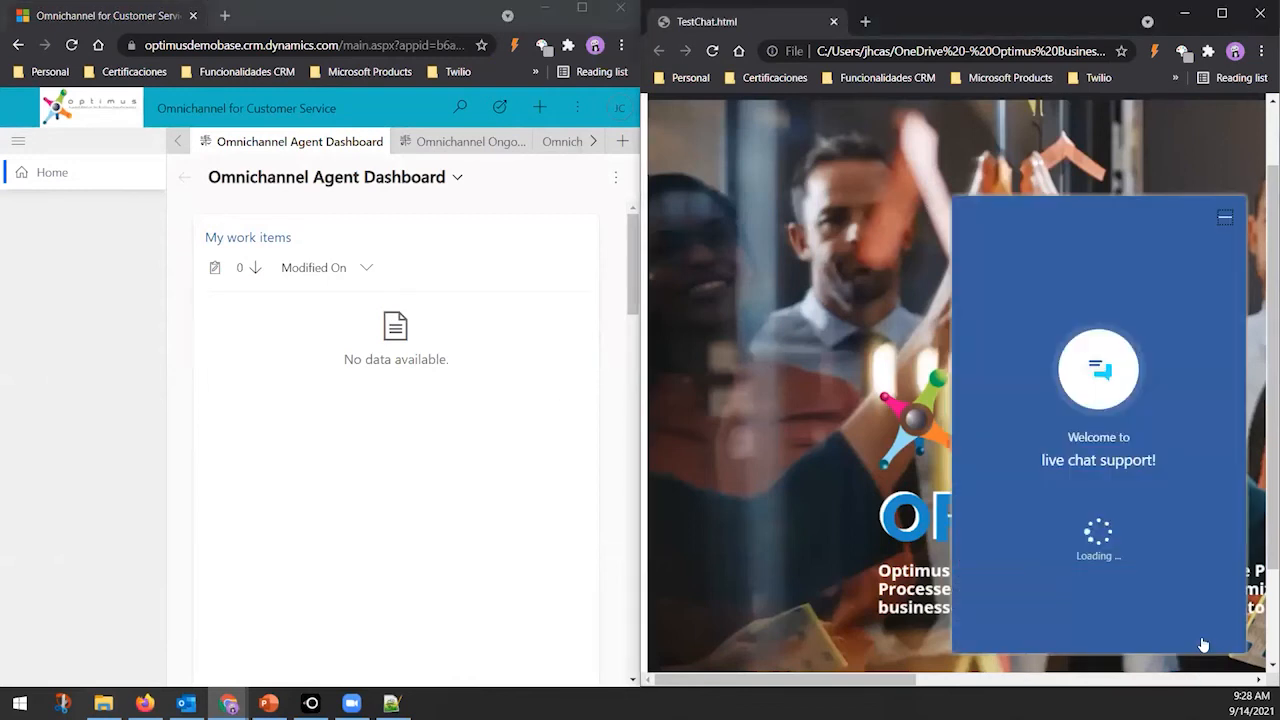
{"action": "left_click", "coordinate": [1083, 599]}
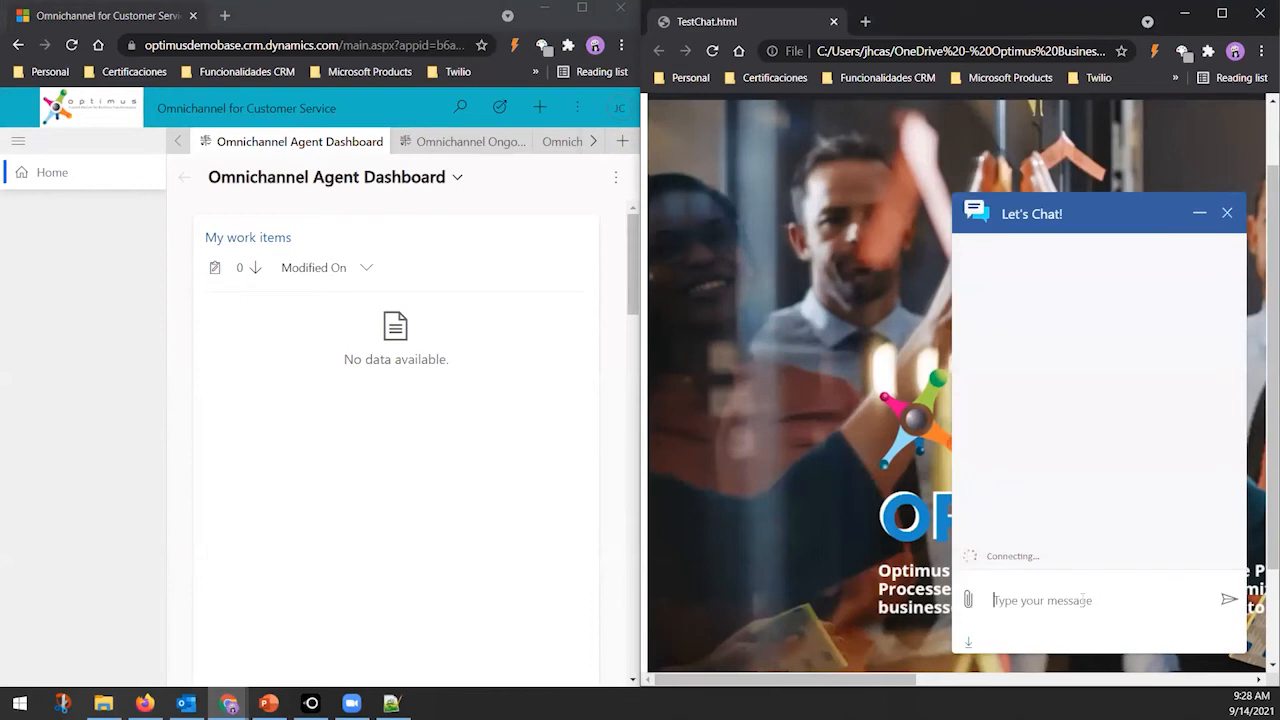
{"action": "type", "text": "Hi , my na"}
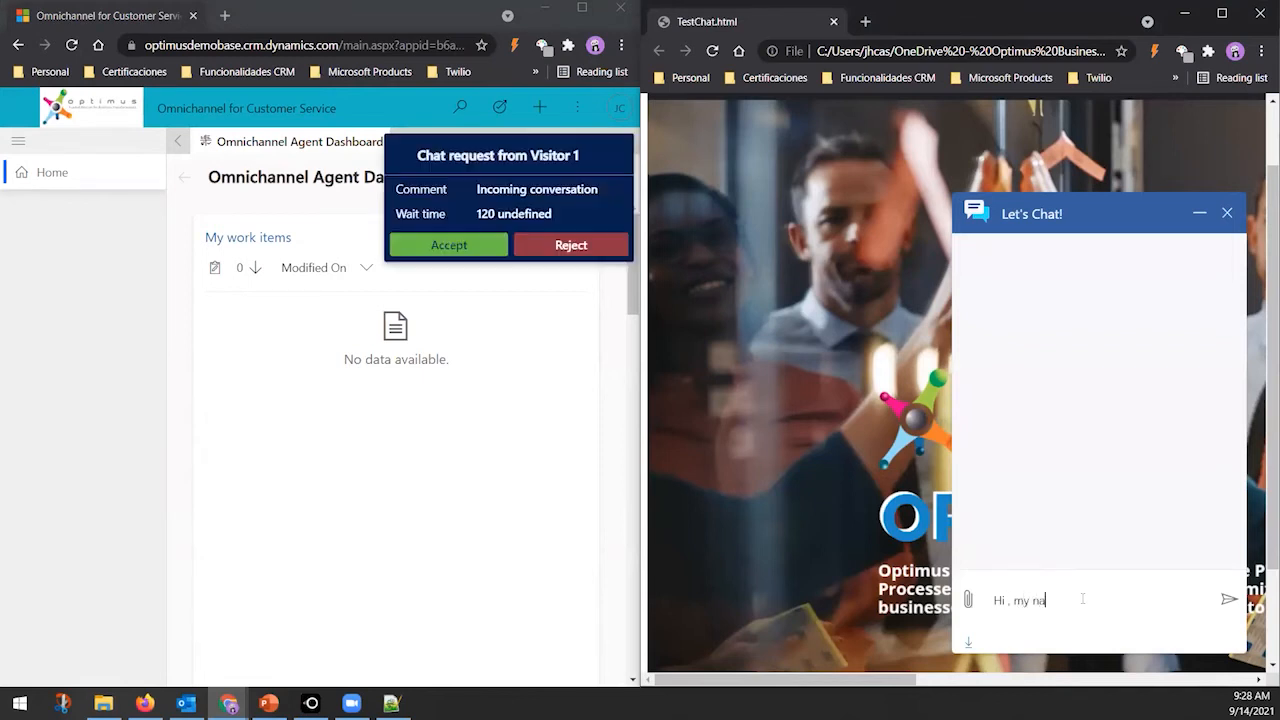
{"action": "type", "text": "me is Jorge"}
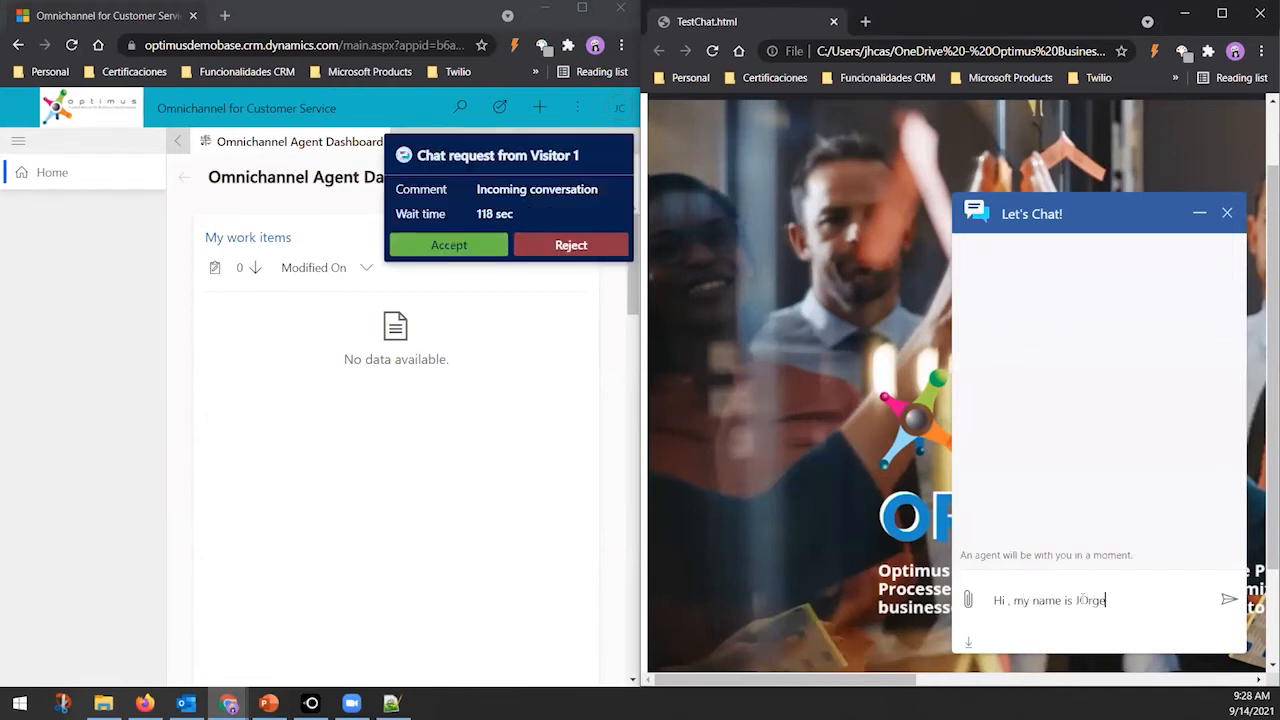
{"action": "key", "text": "Return"}
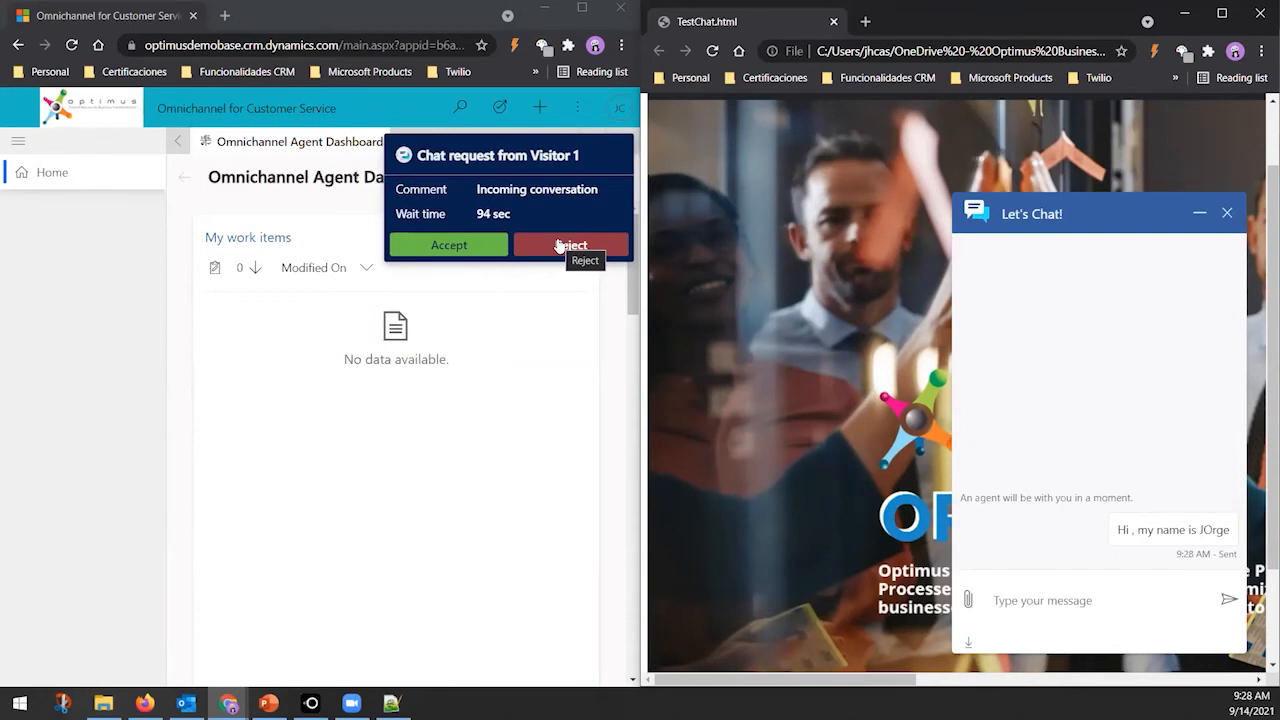
Accept the incoming visitor chat request, maximize the agent window and send the public reply "Hi how are you"
{"action": "left_click", "coordinate": [449, 245]}
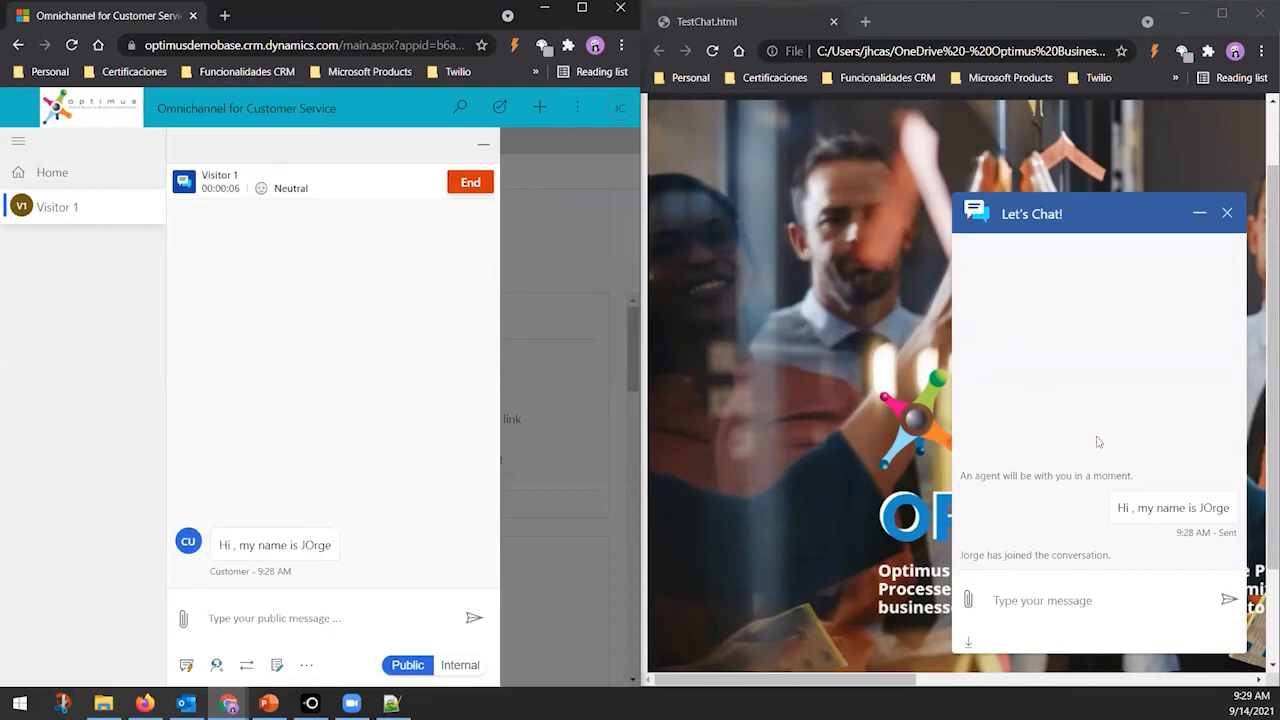
{"action": "left_click", "coordinate": [581, 8]}
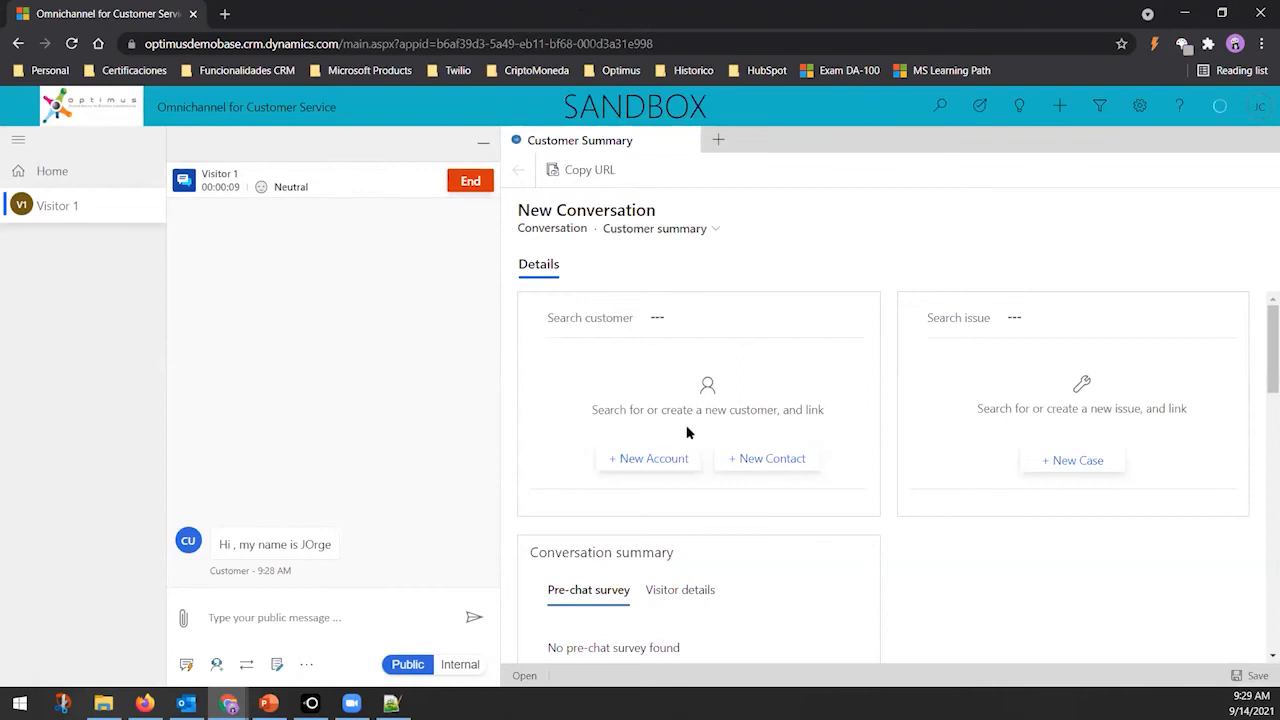
{"action": "type", "text": "Hi how are you"}
{"action": "key", "text": "Return"}
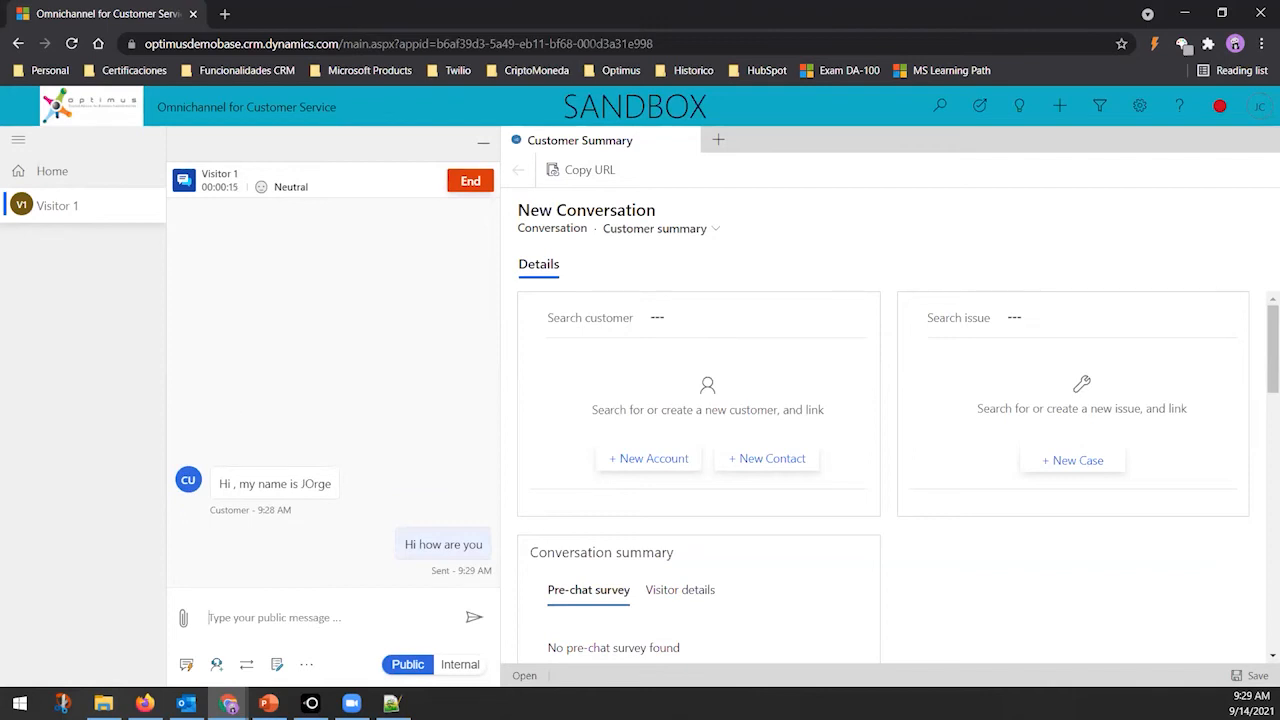
Check the agent's reply in the visitor's chat on the TestChat page, and return to the full-size agent window
{"action": "mouse_move", "coordinate": [229, 703]}
{"action": "left_click", "coordinate": [318, 625]}
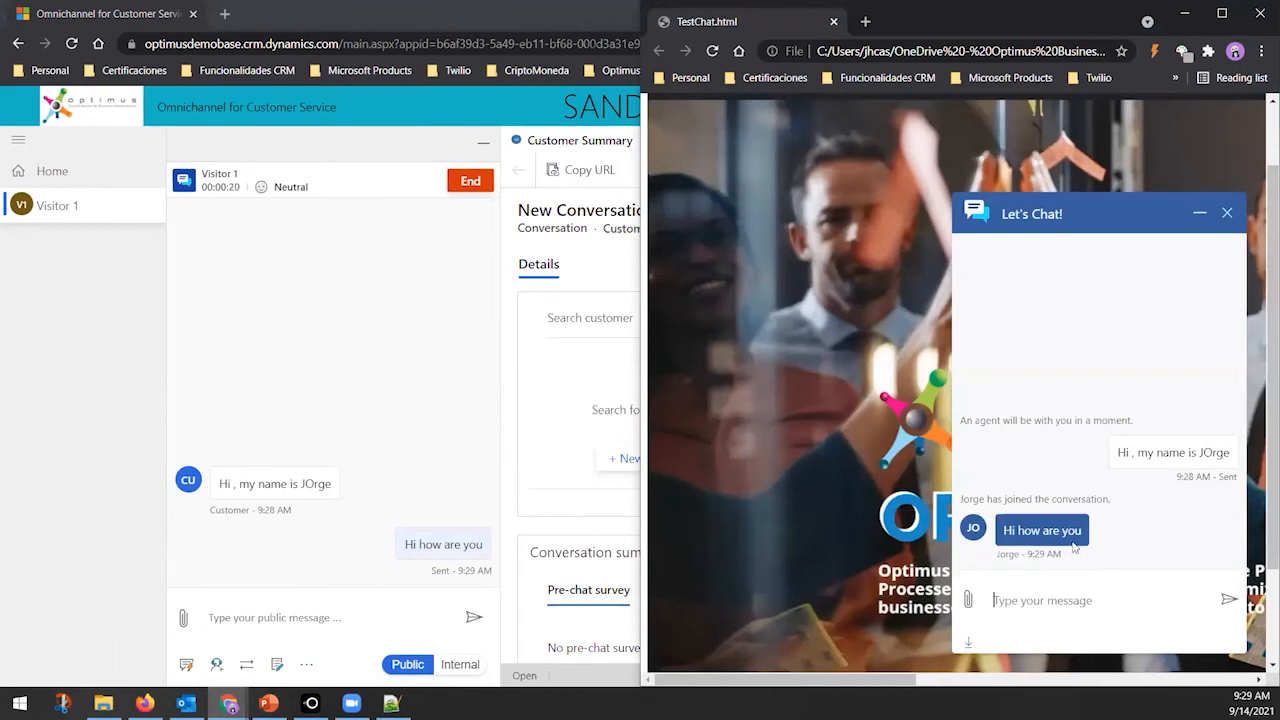
{"action": "left_click", "coordinate": [1184, 13]}
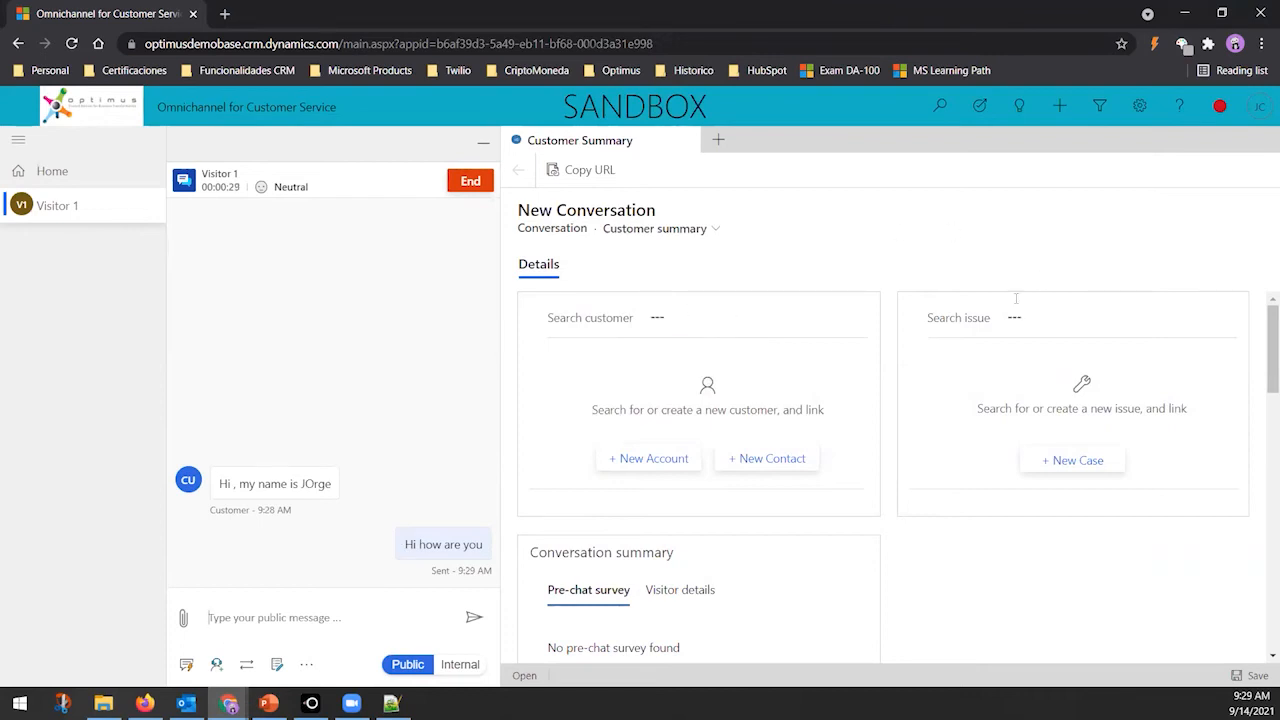
Link the visitor's existing contact record to the conversation as the customer and dismiss the notification
{"action": "scroll", "coordinate": [1016, 298], "scroll_direction": "down", "scroll_amount": 5}
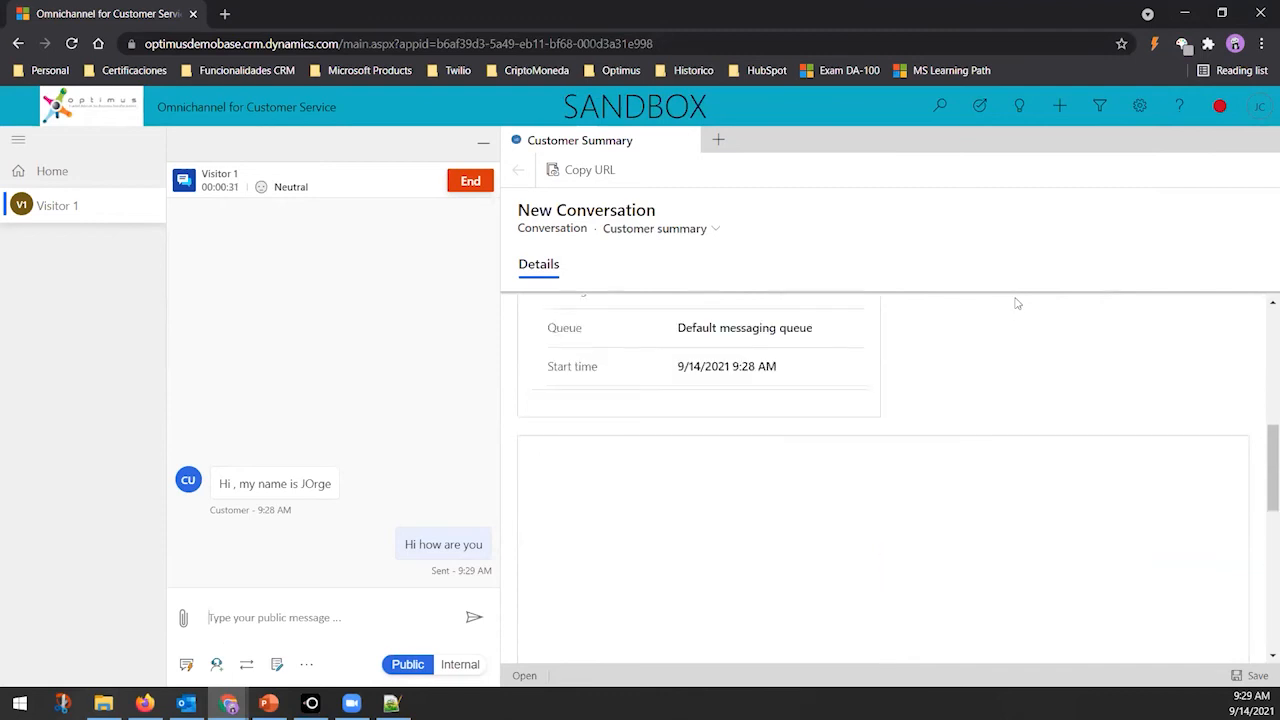
{"action": "scroll", "coordinate": [1016, 303], "scroll_direction": "up", "scroll_amount": 5}
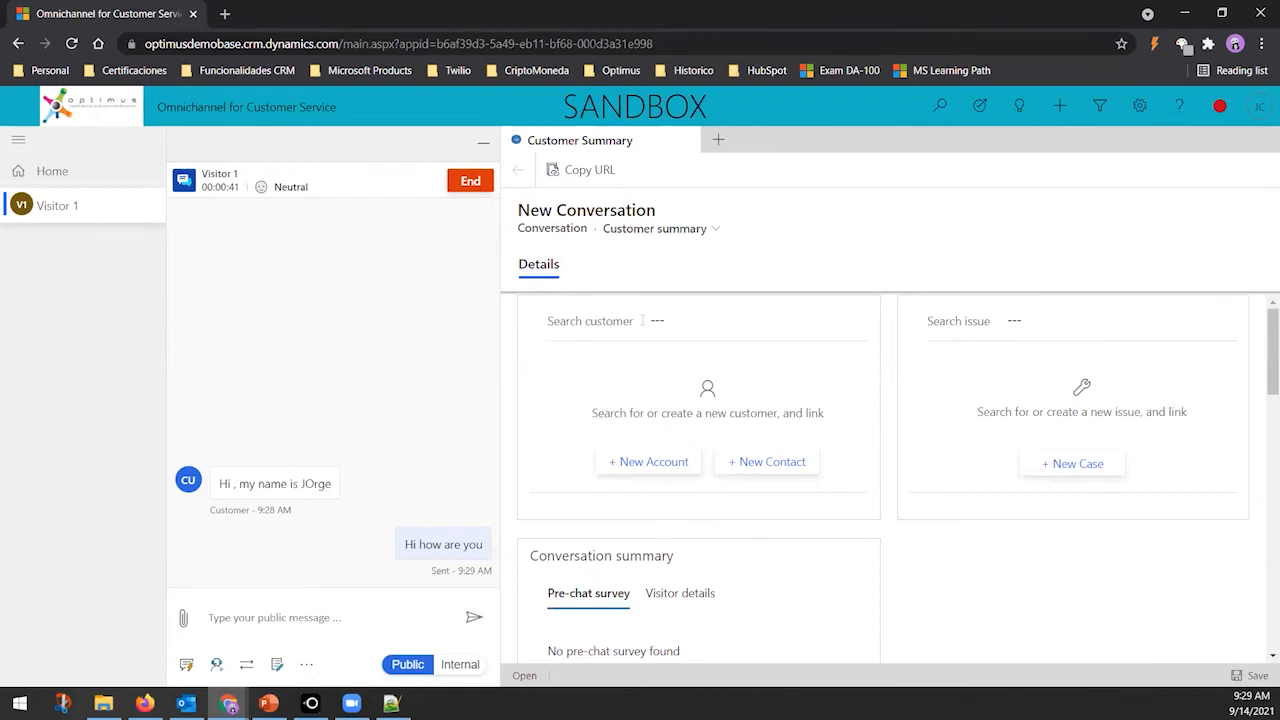
{"action": "left_click", "coordinate": [691, 319]}
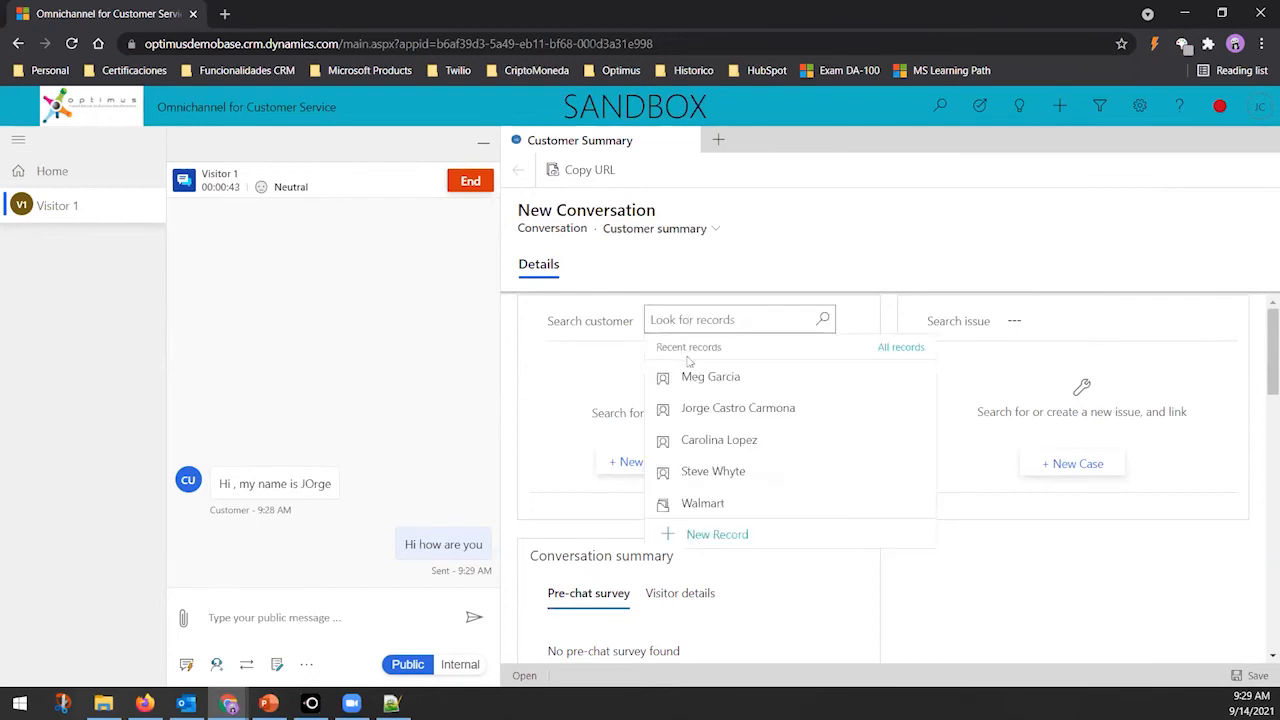
{"action": "left_click", "coordinate": [712, 419]}
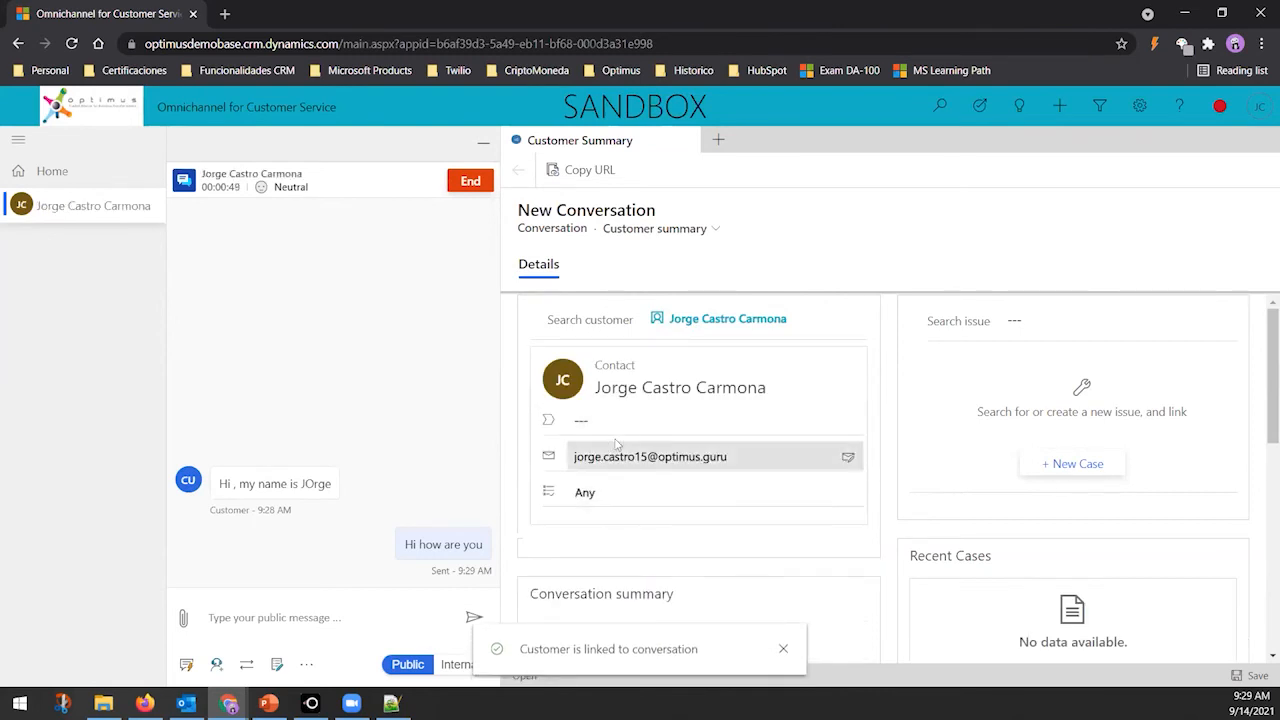
{"action": "left_click", "coordinate": [784, 649]}
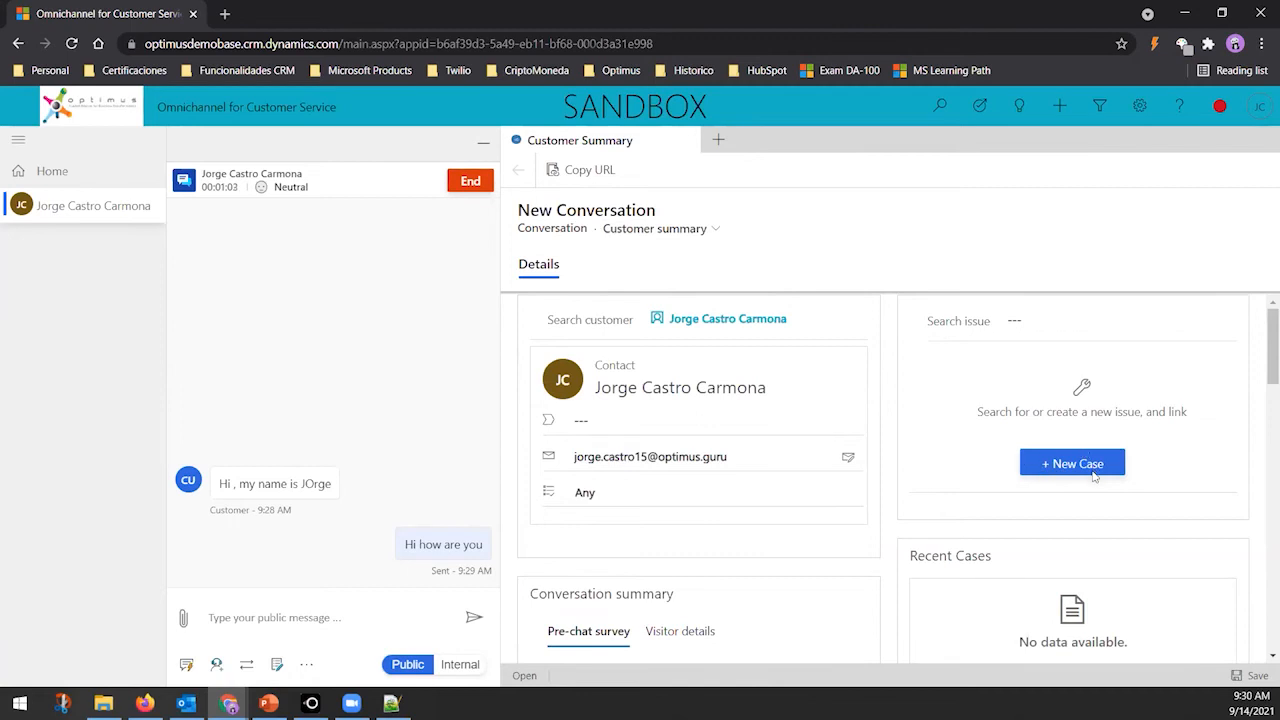
Examine the Customer Summary's recent cases, conversation details and contact timeline of earlier conversations
{"action": "scroll", "coordinate": [1095, 477], "scroll_direction": "down", "scroll_amount": 1}
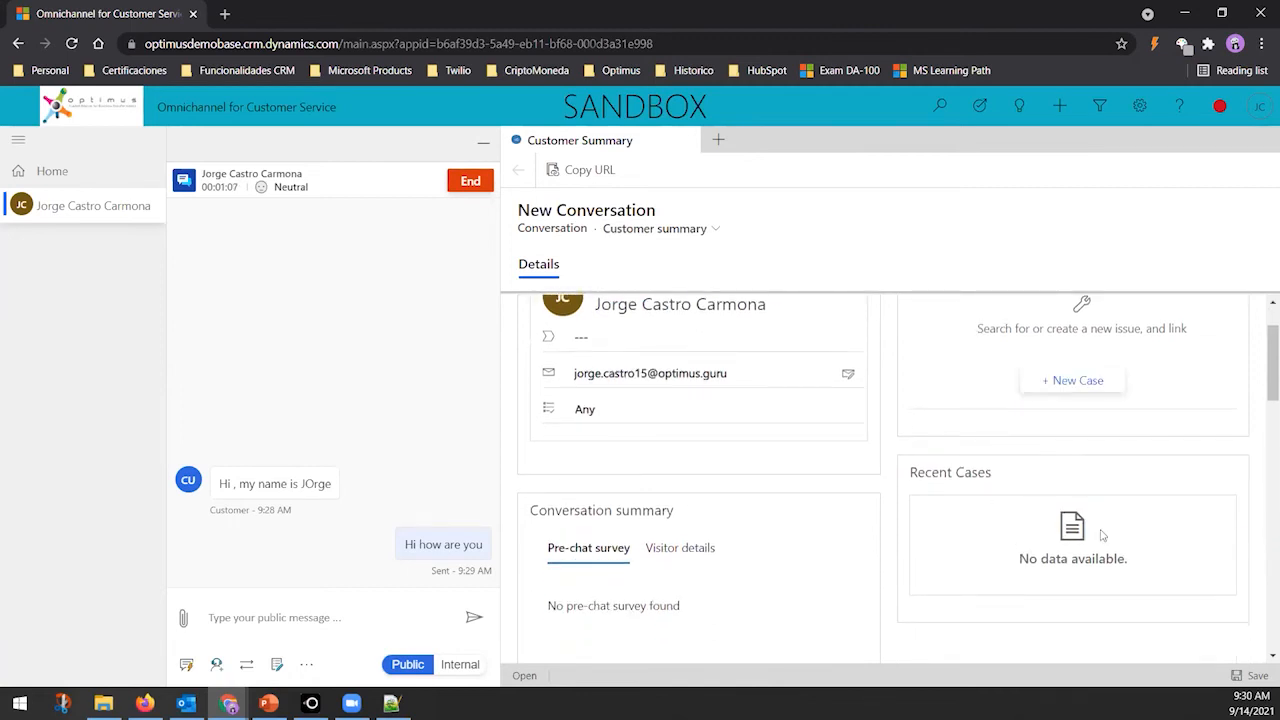
{"action": "scroll", "coordinate": [1103, 536], "scroll_direction": "down", "scroll_amount": 1}
{"action": "scroll", "coordinate": [1103, 536], "scroll_direction": "down", "scroll_amount": 1}
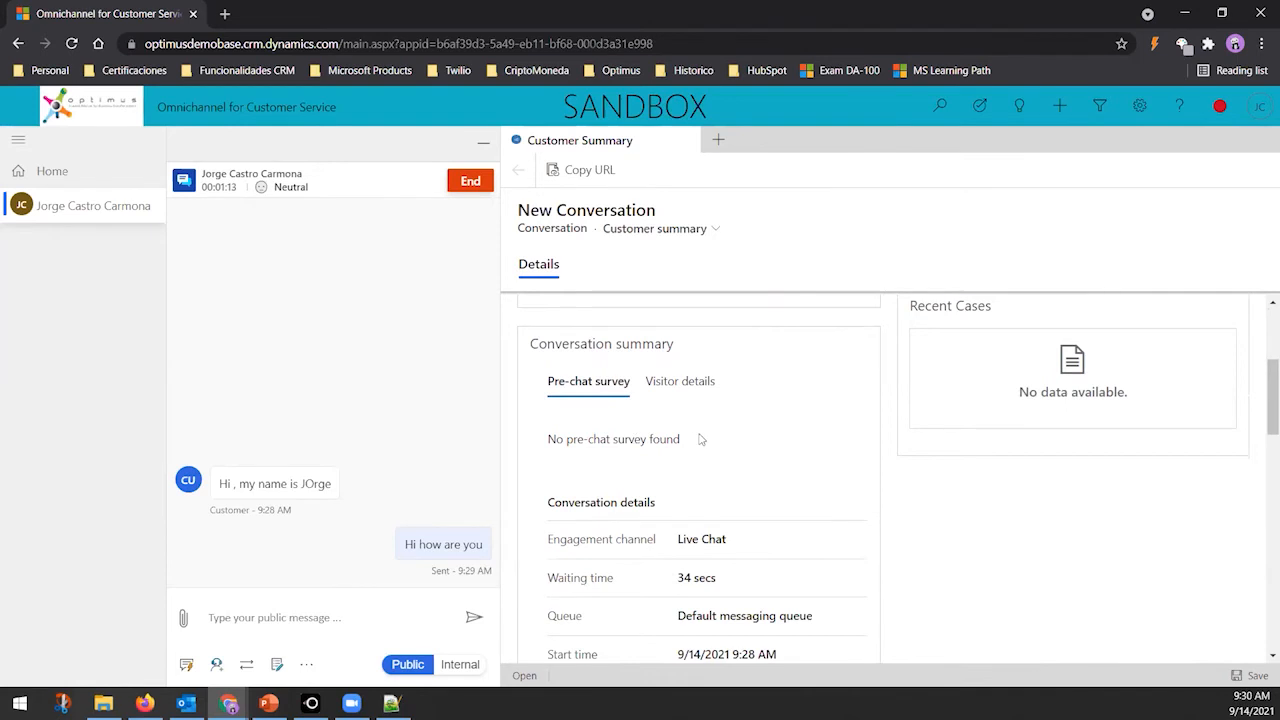
{"action": "scroll", "coordinate": [700, 439], "scroll_direction": "down", "scroll_amount": 2}
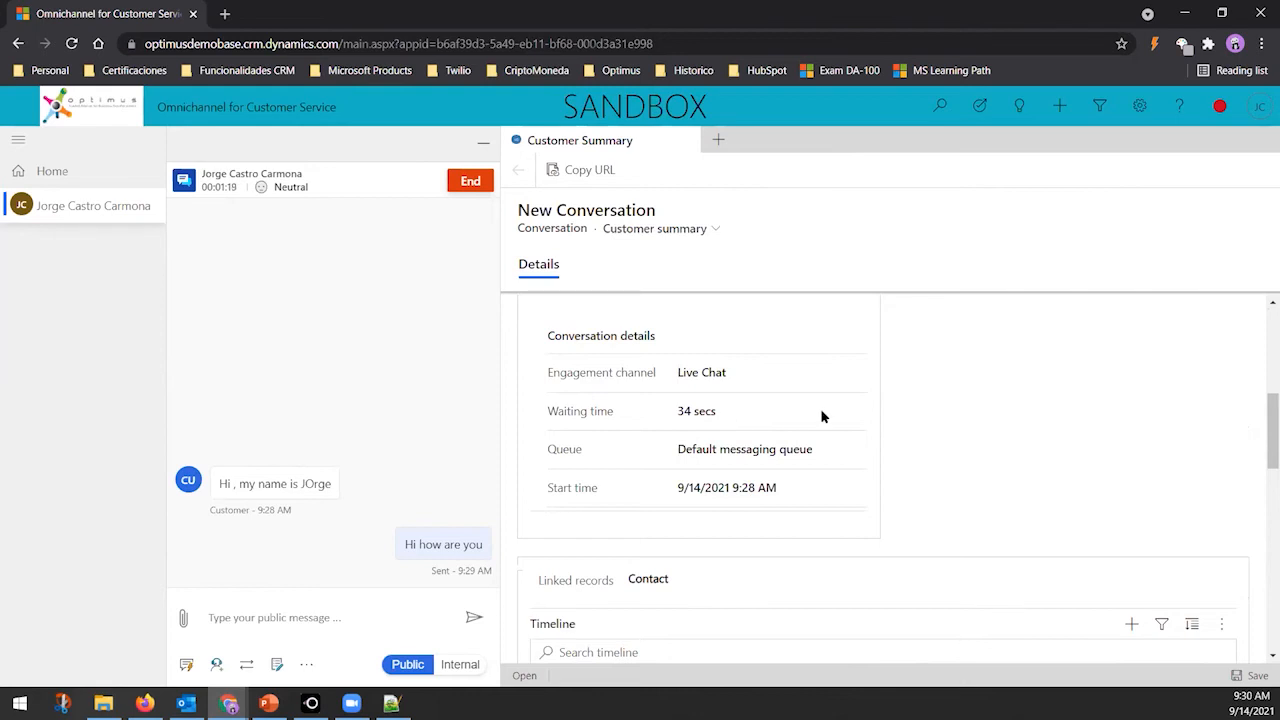
{"action": "scroll", "coordinate": [790, 440], "scroll_direction": "down", "scroll_amount": 1}
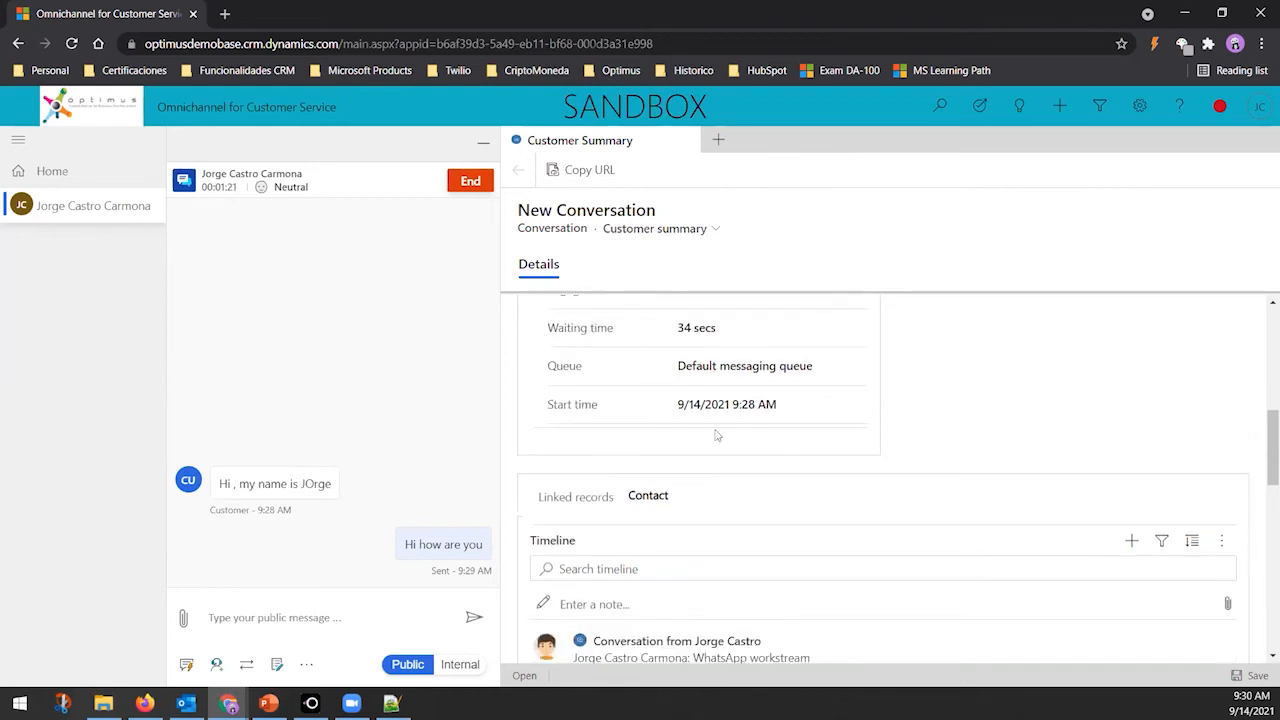
{"action": "scroll", "coordinate": [758, 434], "scroll_direction": "down", "scroll_amount": 2}
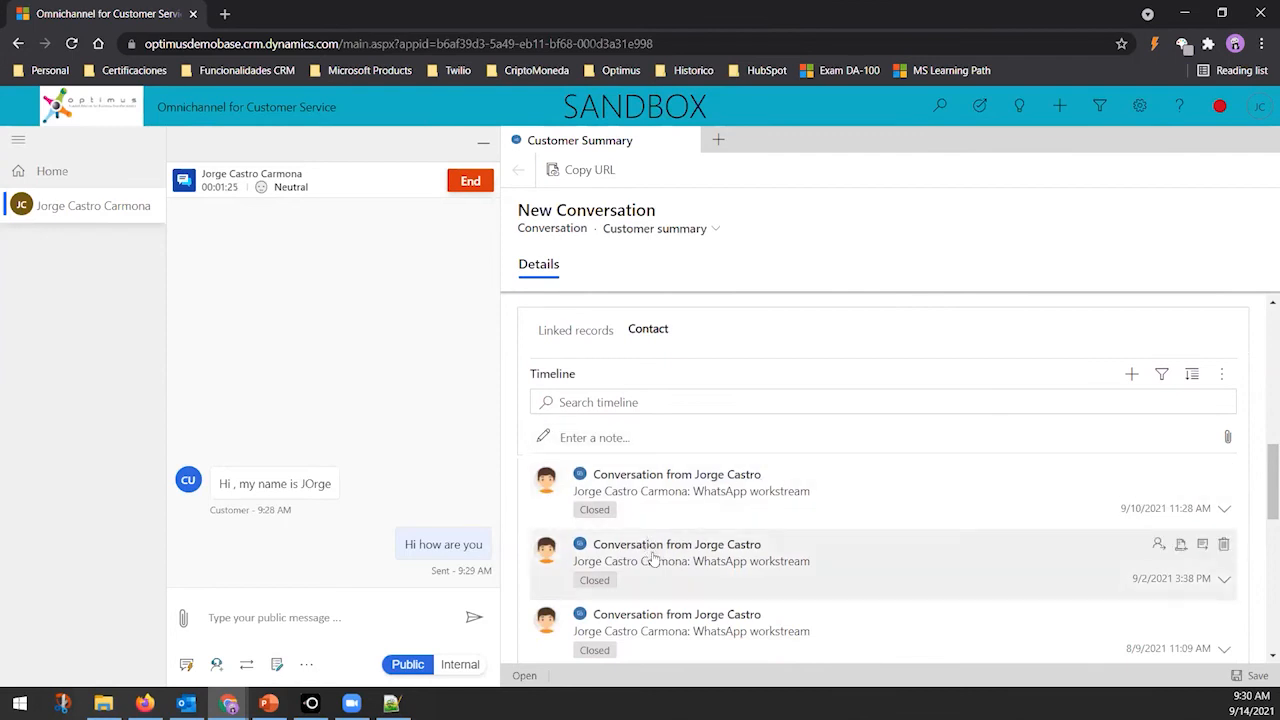
{"action": "scroll", "coordinate": [652, 560], "scroll_direction": "down", "scroll_amount": 1}
{"action": "scroll", "coordinate": [1030, 435], "scroll_direction": "up", "scroll_amount": 2}
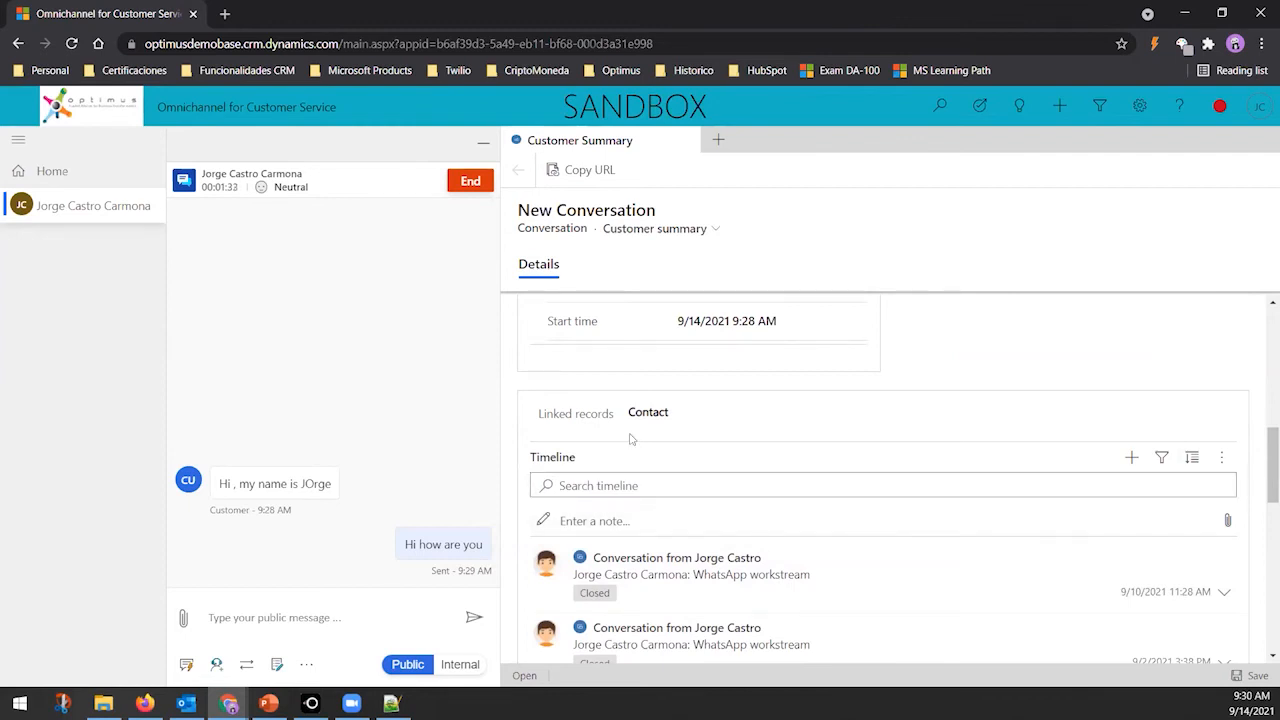
{"action": "scroll", "coordinate": [773, 486], "scroll_direction": "up", "scroll_amount": 5}
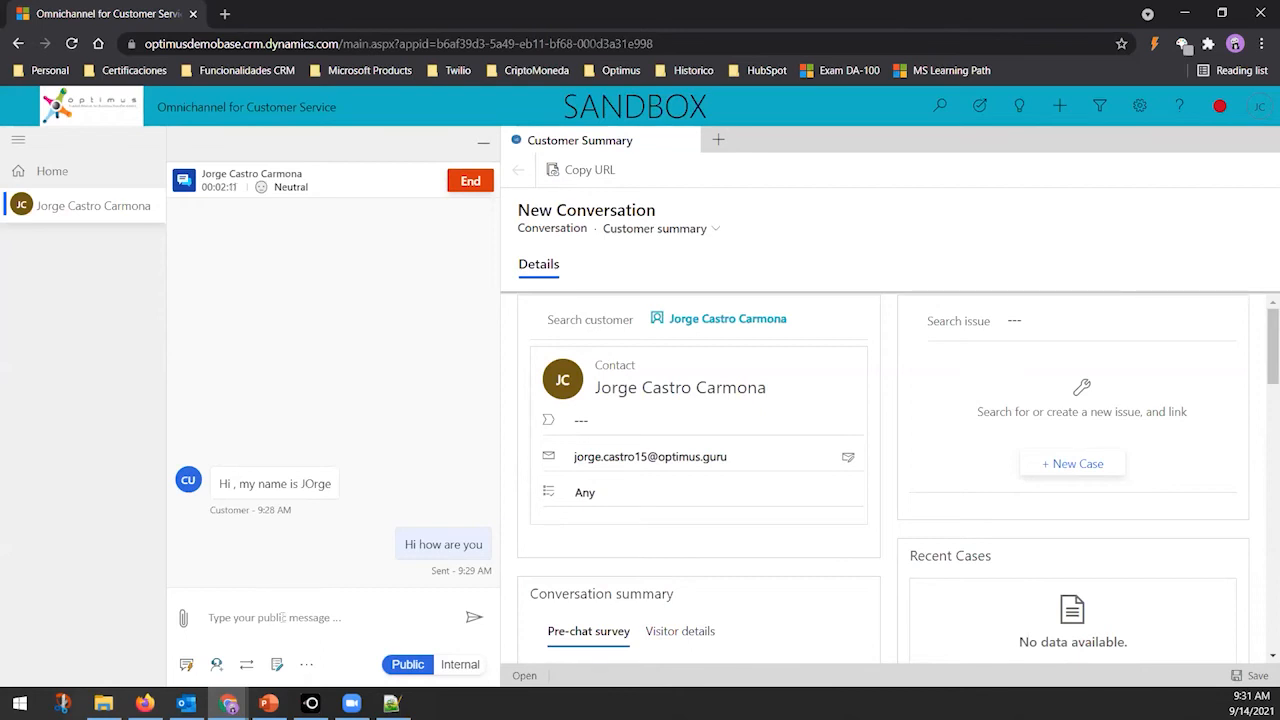
Review the available quick replies and their language options, and close the quick replies without sending one
{"action": "left_click", "coordinate": [185, 665]}
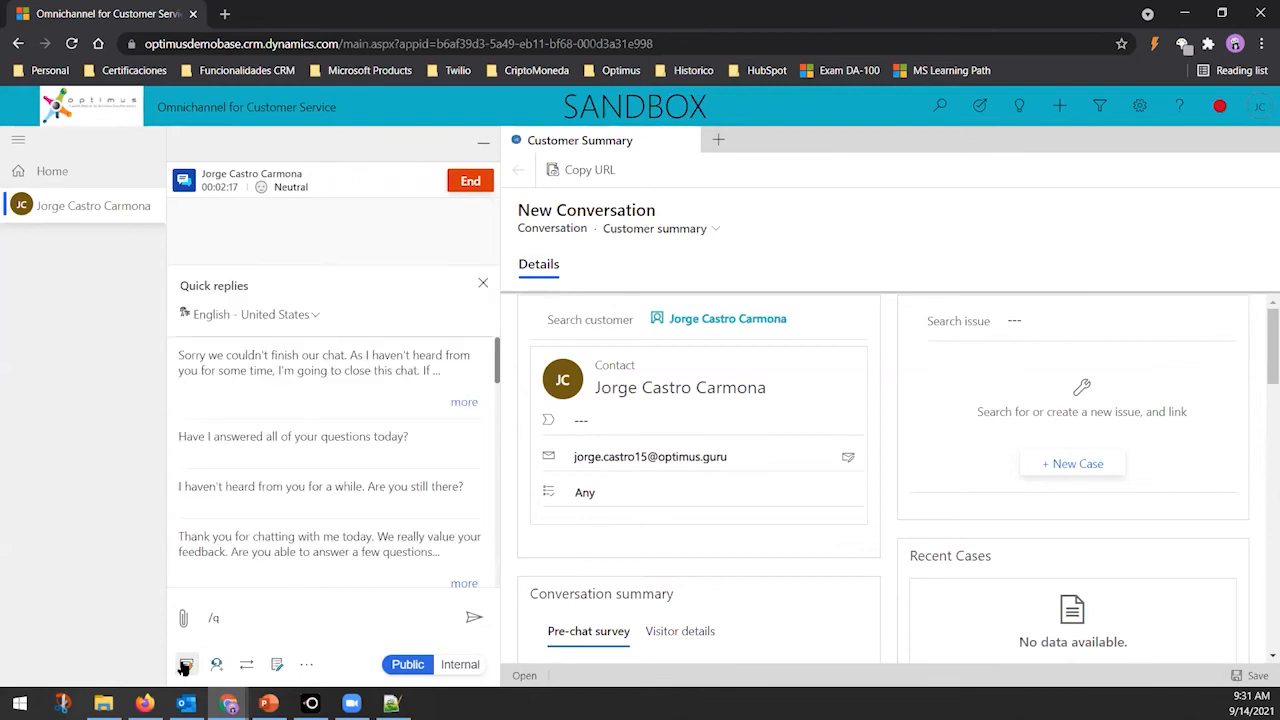
{"action": "scroll", "coordinate": [332, 487], "scroll_direction": "down", "scroll_amount": 5}
{"action": "scroll", "coordinate": [332, 487], "scroll_direction": "down", "scroll_amount": 6}
{"action": "left_click", "coordinate": [313, 322]}
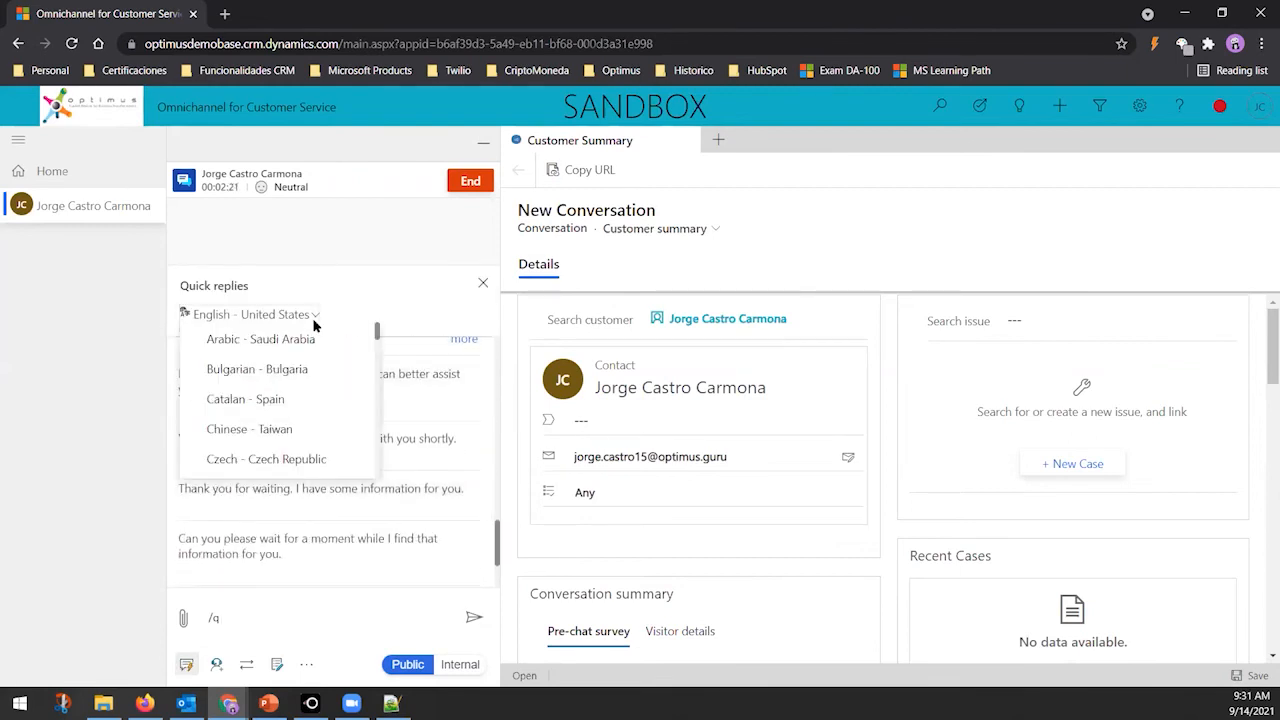
{"action": "left_click", "coordinate": [397, 283]}
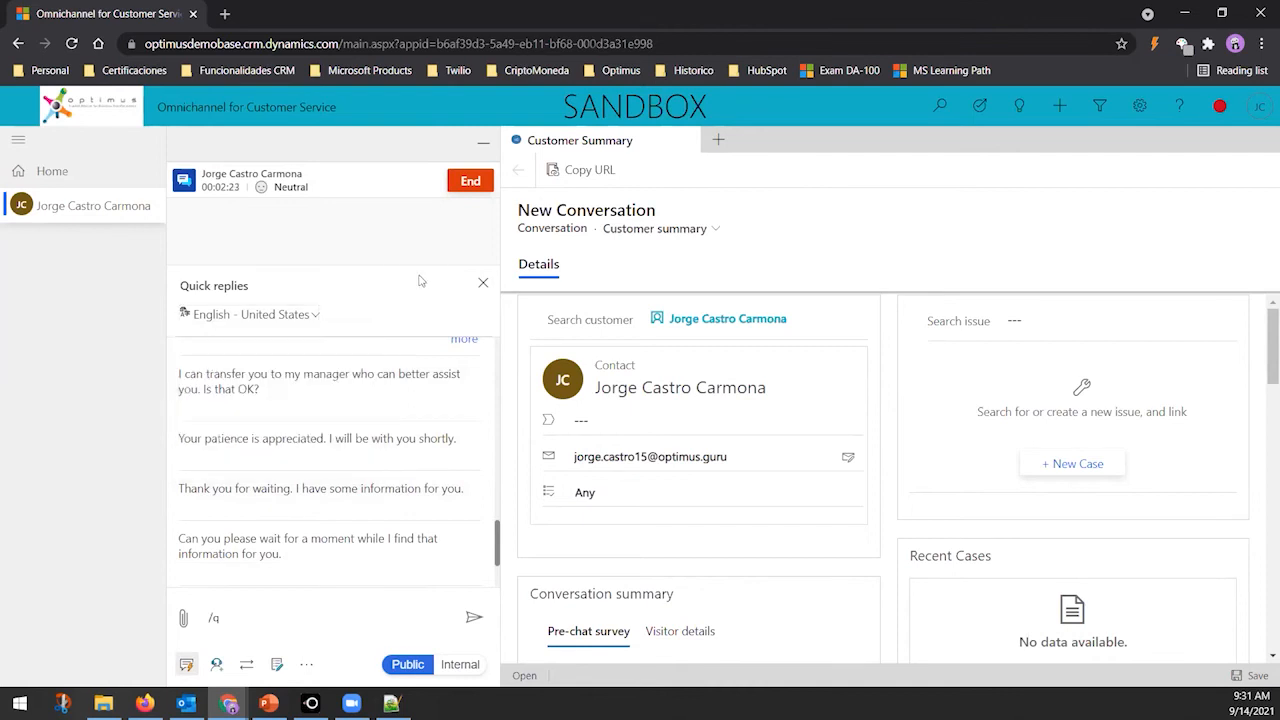
{"action": "left_click", "coordinate": [482, 284]}
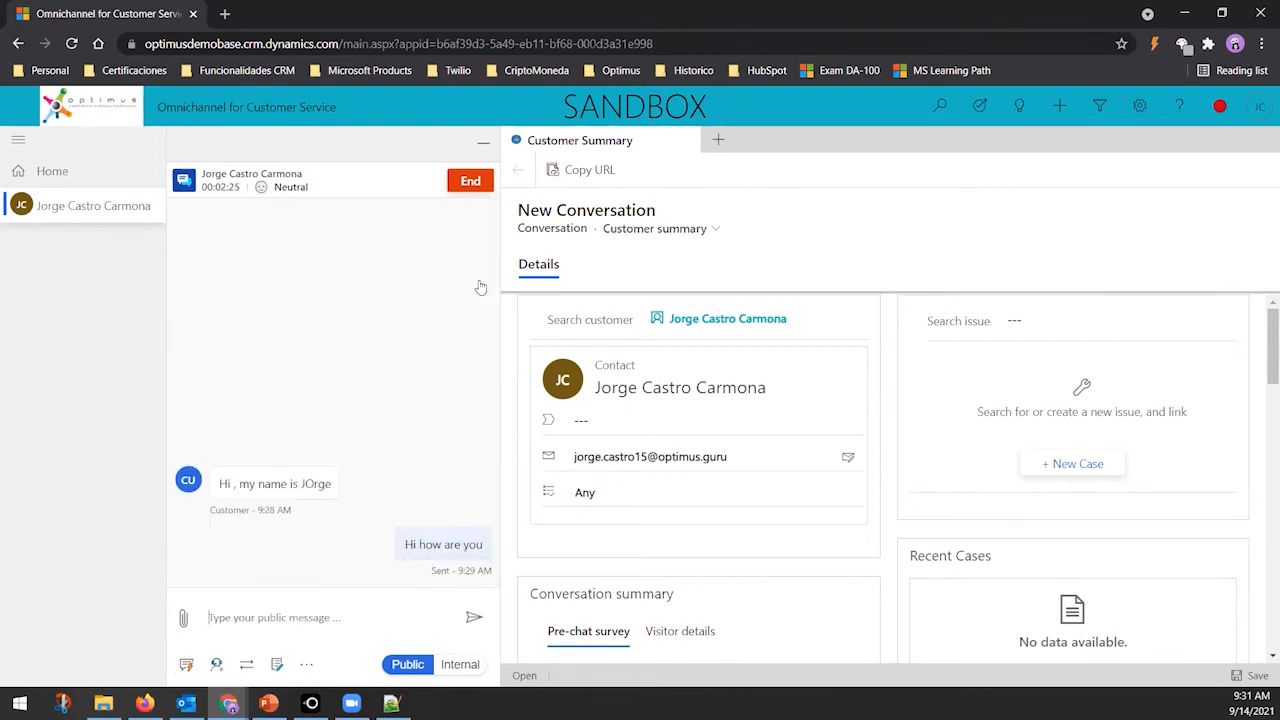
{"action": "left_click", "coordinate": [218, 666]}
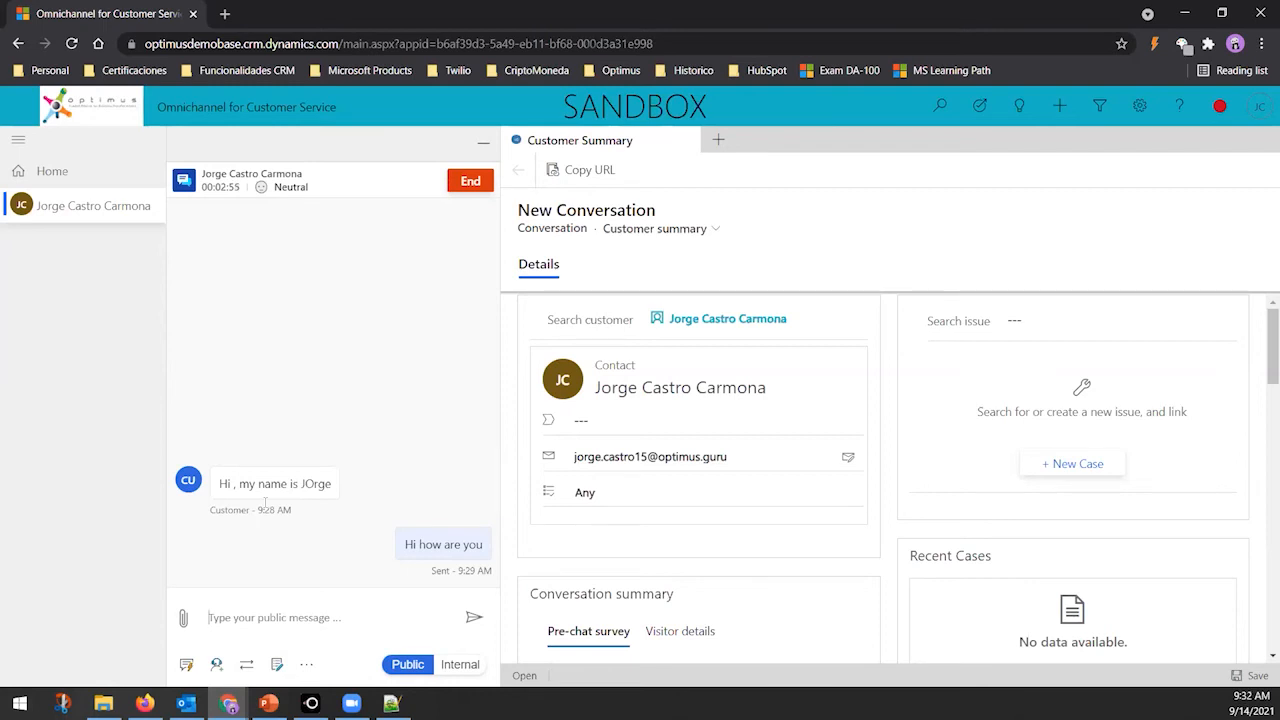
Check the chat's additional options, and review the Customer Summary's conversation details and timeline of earlier conversations
{"action": "left_click", "coordinate": [306, 665]}
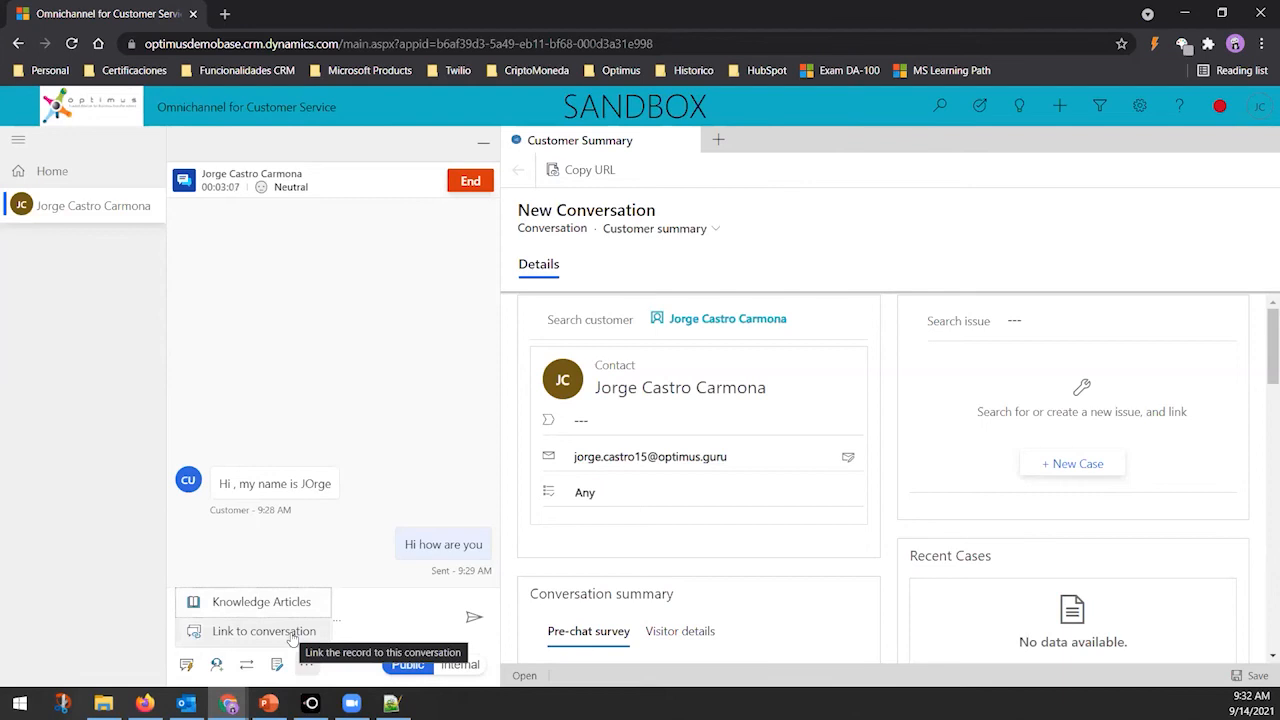
{"action": "left_click", "coordinate": [372, 410]}
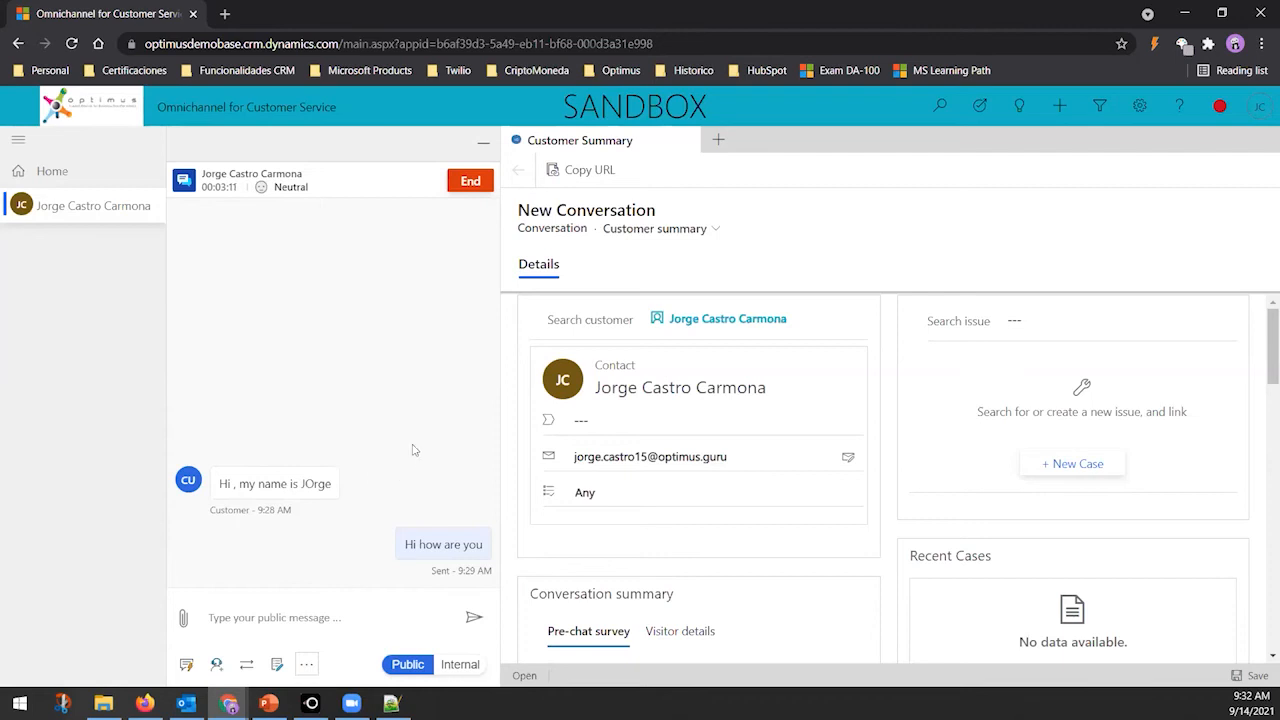
{"action": "scroll", "coordinate": [716, 475], "scroll_direction": "down", "scroll_amount": 6}
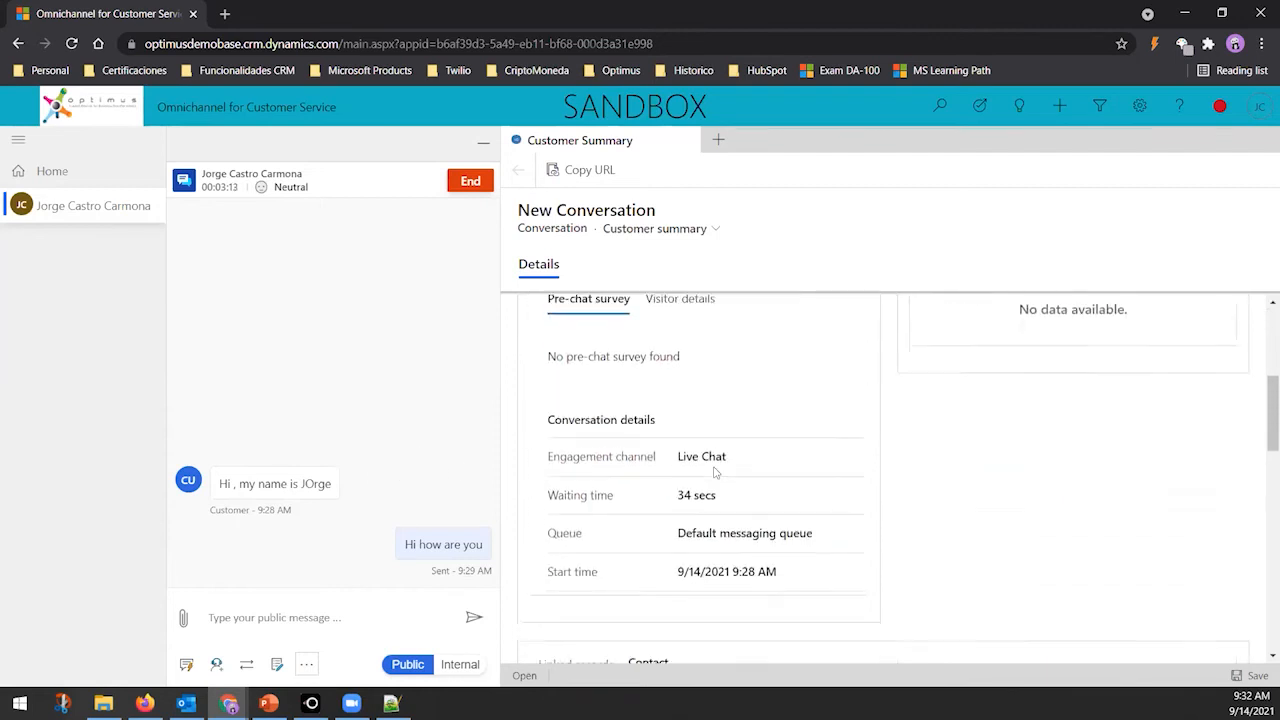
{"action": "scroll", "coordinate": [718, 485], "scroll_direction": "down", "scroll_amount": 5}
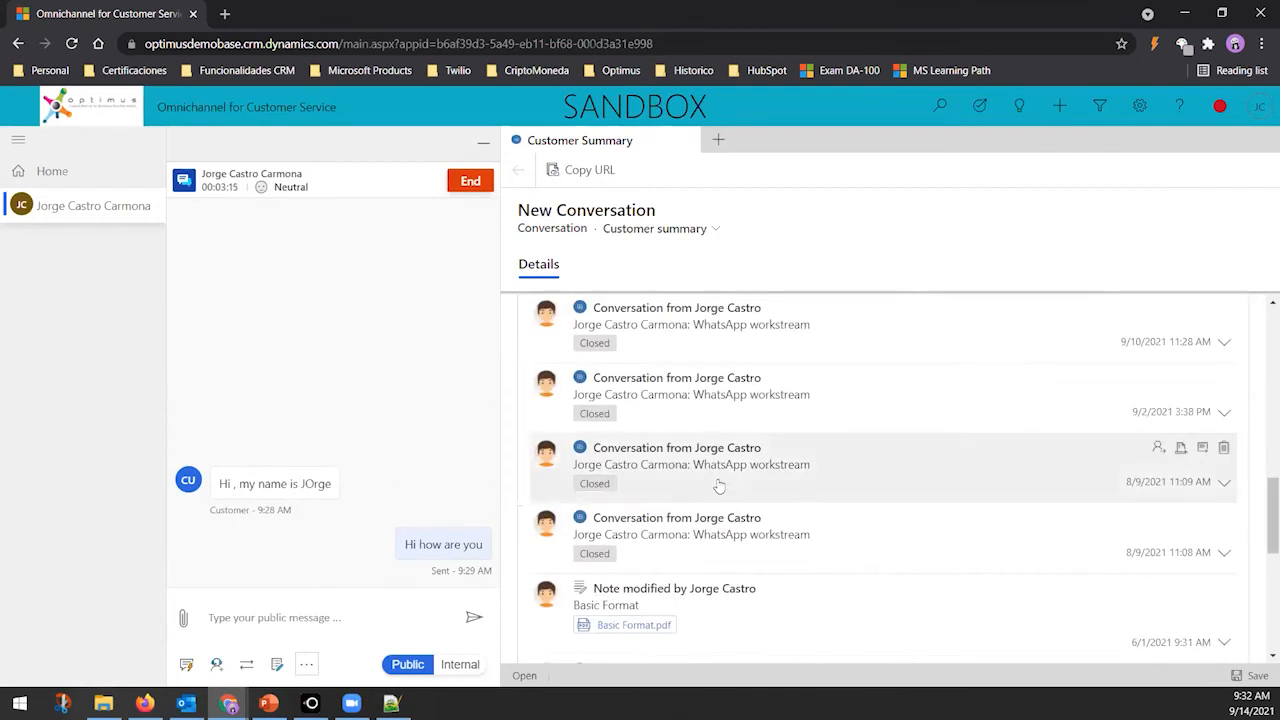
{"action": "scroll", "coordinate": [718, 485], "scroll_direction": "down", "scroll_amount": 2}
{"action": "scroll", "coordinate": [812, 511], "scroll_direction": "up", "scroll_amount": 12}
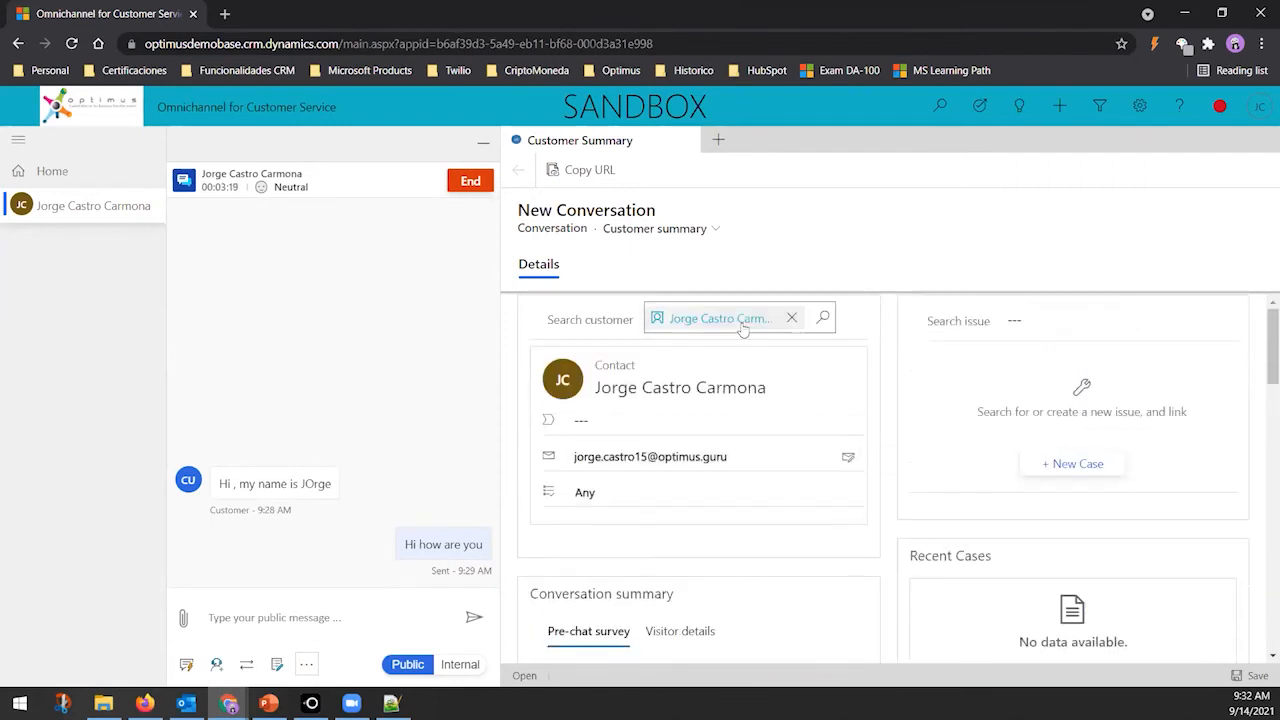
Open the linked customer's contact record and review its Summary information, timeline, related opportunities and Details
{"action": "left_click", "coordinate": [744, 320]}
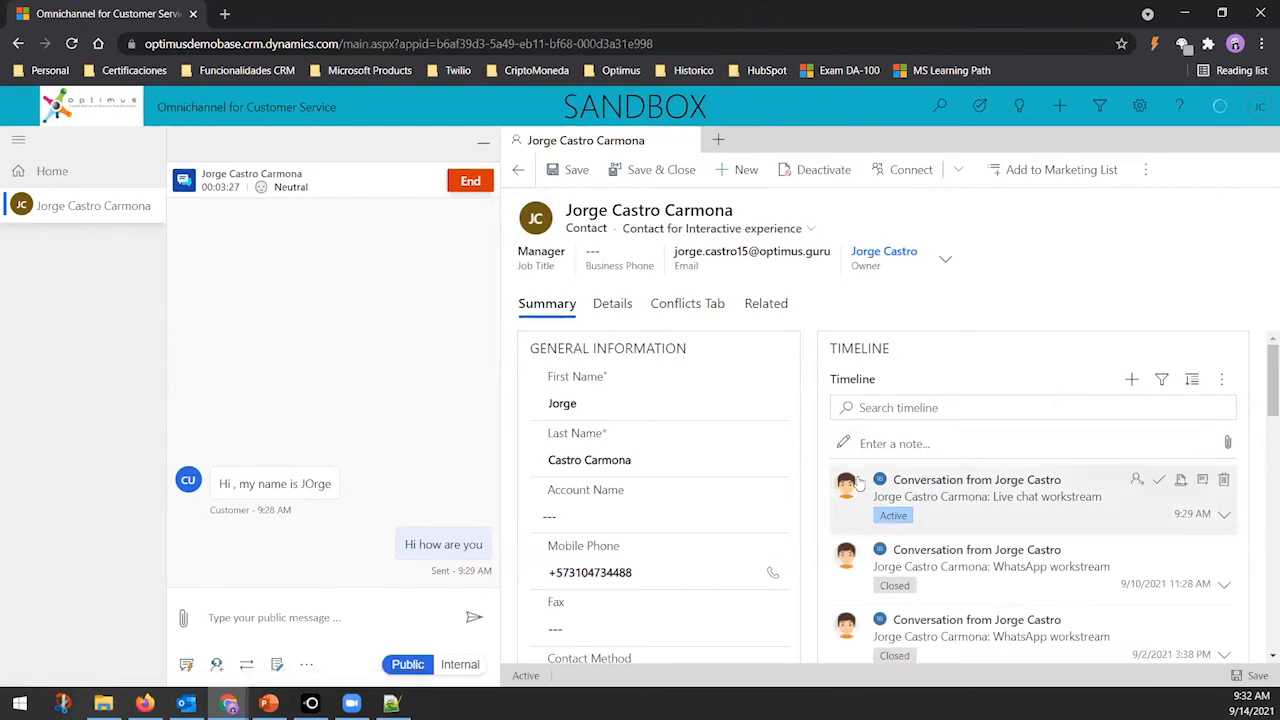
{"action": "scroll", "coordinate": [1003, 440], "scroll_direction": "down", "scroll_amount": 3}
{"action": "scroll", "coordinate": [717, 486], "scroll_direction": "down", "scroll_amount": 5}
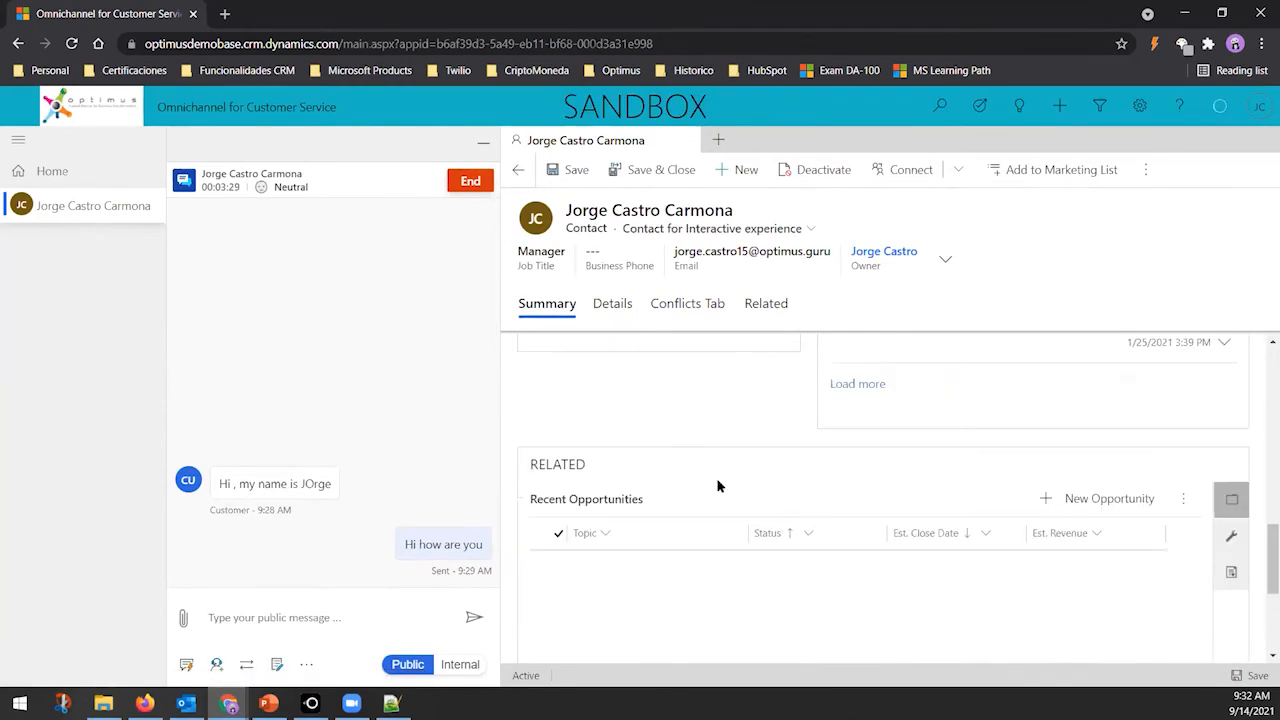
{"action": "scroll", "coordinate": [717, 486], "scroll_direction": "up", "scroll_amount": 8}
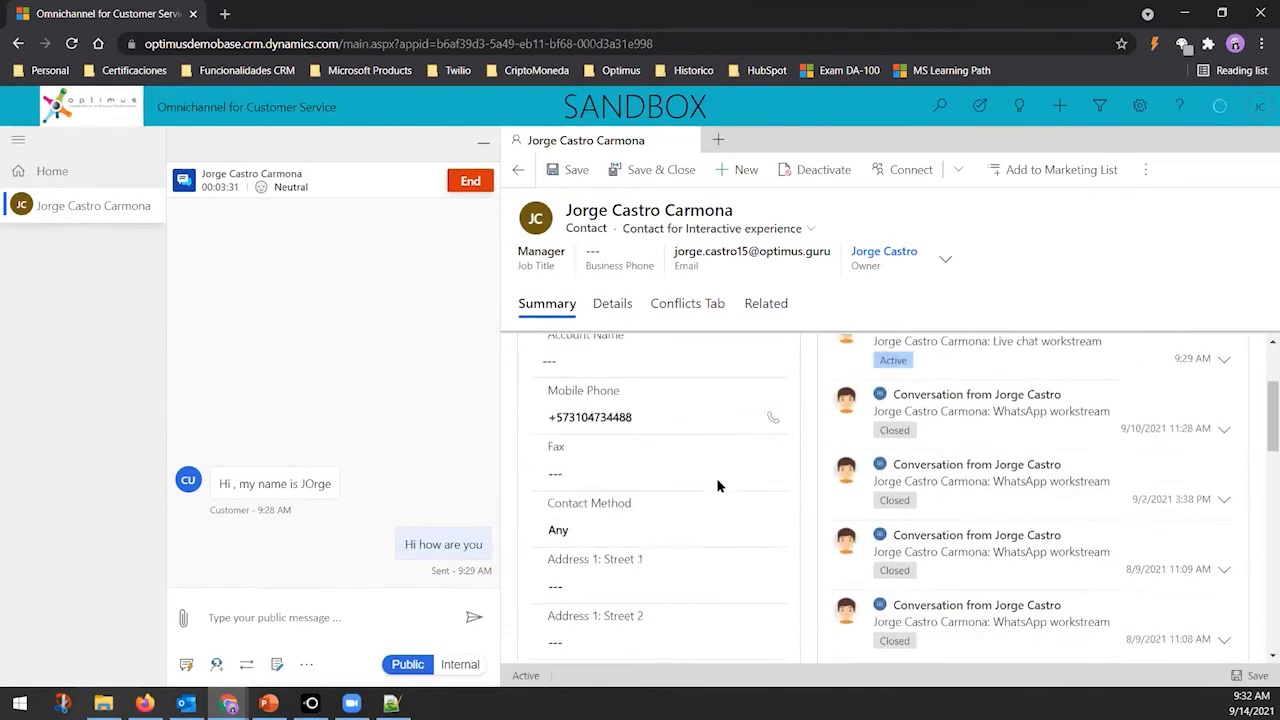
{"action": "left_click", "coordinate": [612, 305]}
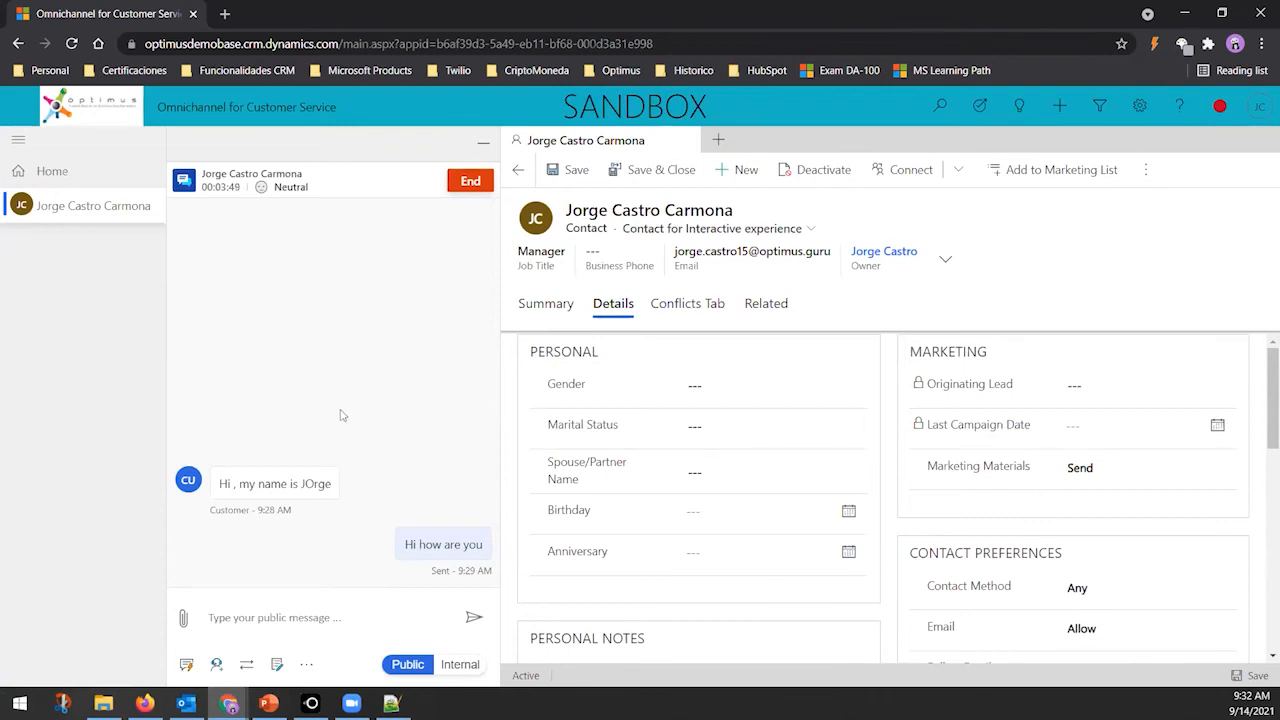
End the live chat conversation with the customer
{"action": "left_click", "coordinate": [472, 182]}
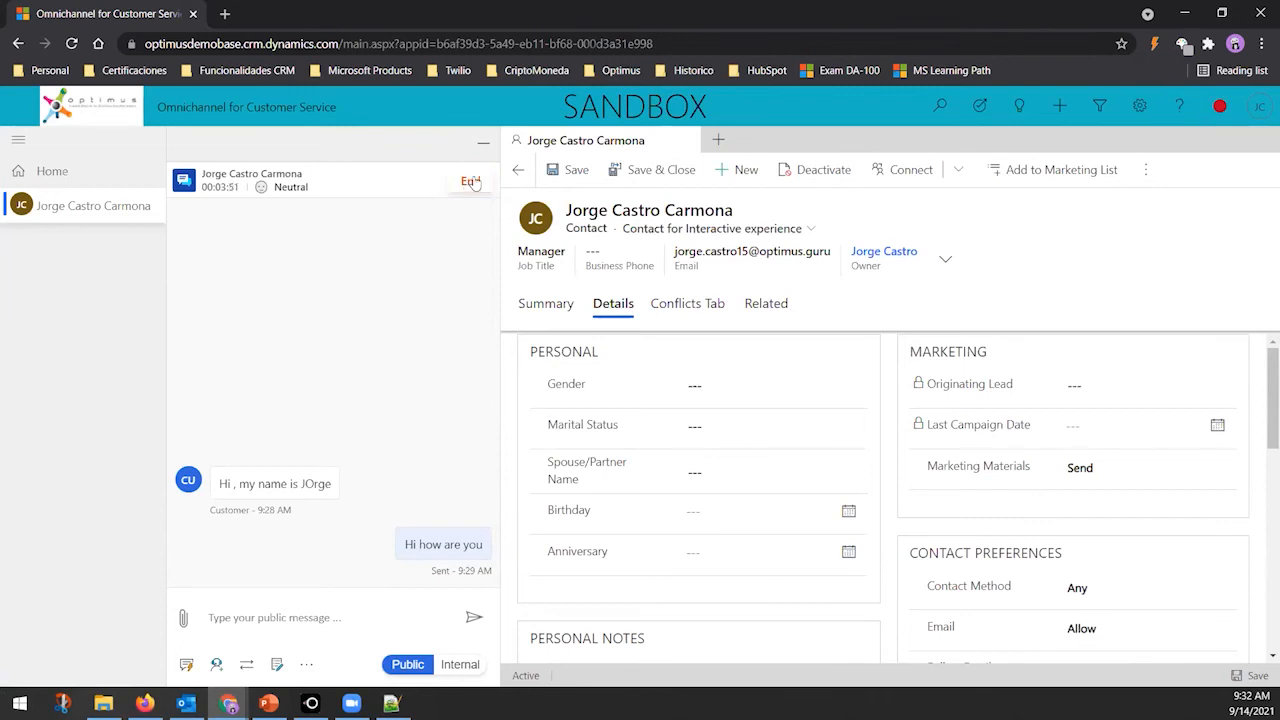
{"action": "left_click", "coordinate": [471, 183]}
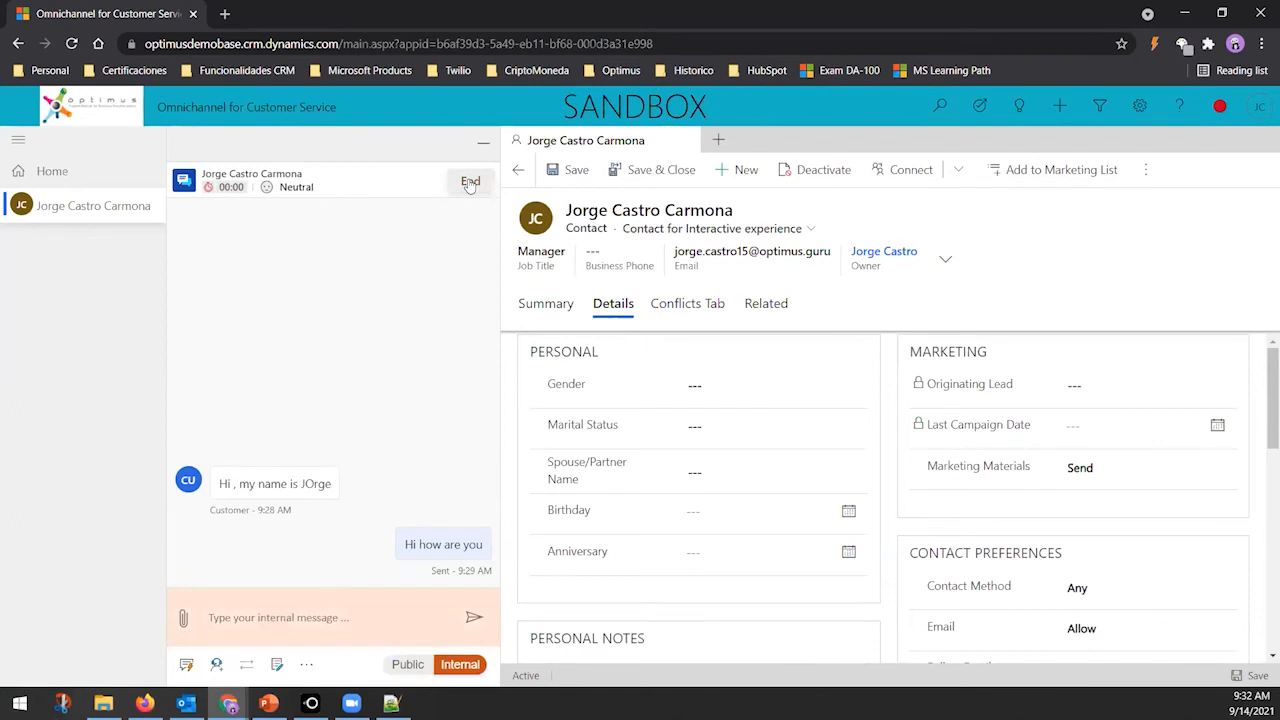
Review the contact's personal, marketing, contact preference and billing details
{"action": "scroll", "coordinate": [645, 555], "scroll_direction": "down", "scroll_amount": 3}
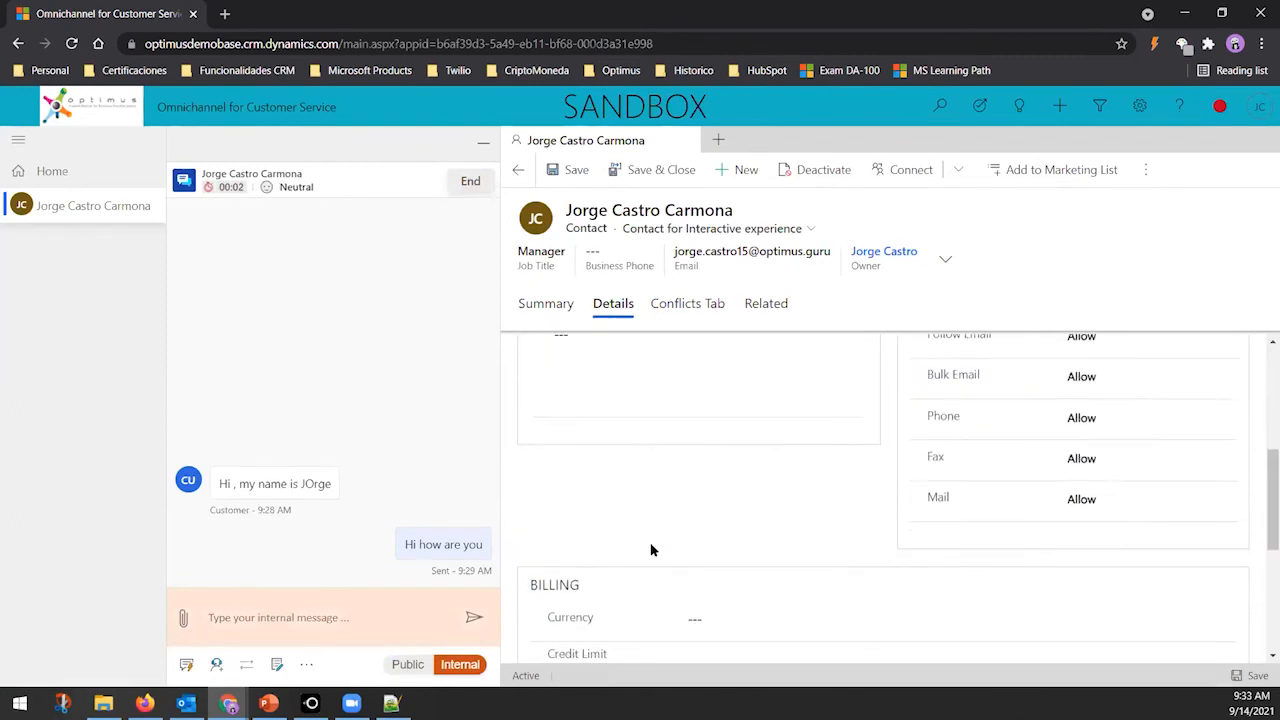
{"action": "scroll", "coordinate": [652, 550], "scroll_direction": "down", "scroll_amount": 3}
{"action": "scroll", "coordinate": [660, 540], "scroll_direction": "up", "scroll_amount": 6}
{"action": "scroll", "coordinate": [710, 508], "scroll_direction": "down", "scroll_amount": 1}
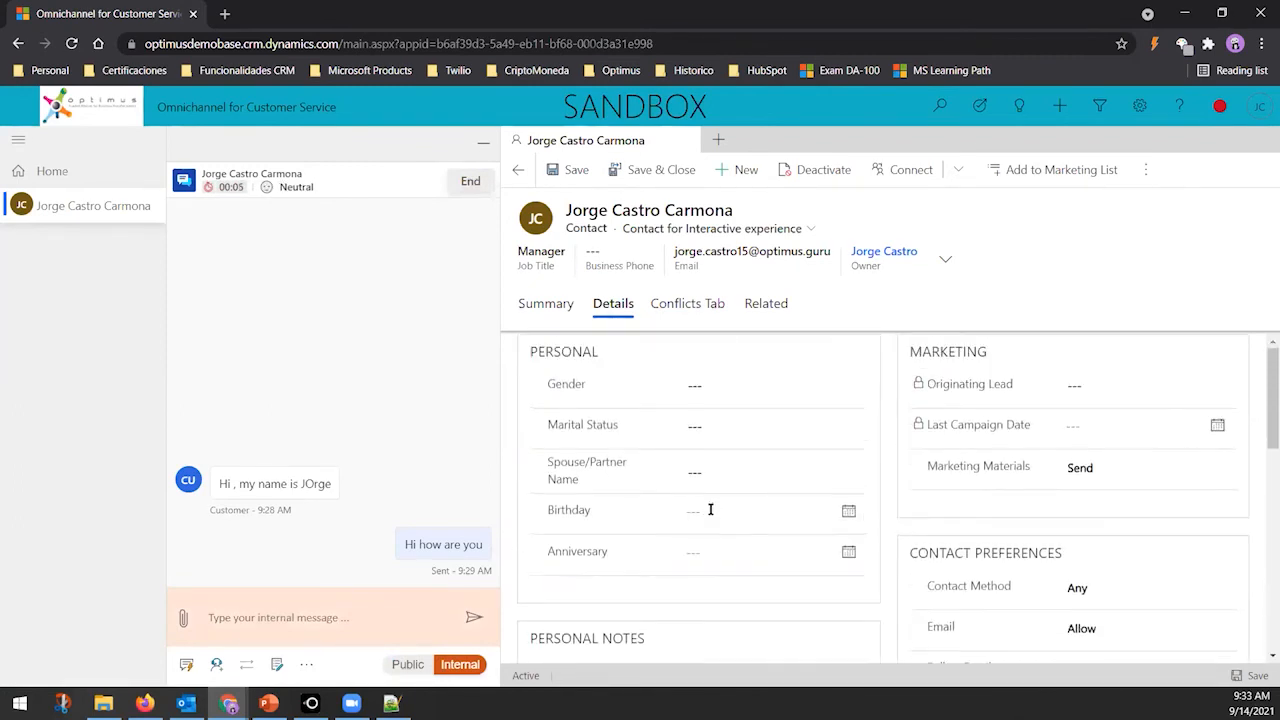
Show the contact's related activities and open the Live chat workstream conversation record
{"action": "left_click", "coordinate": [779, 305]}
{"action": "left_click", "coordinate": [864, 350]}
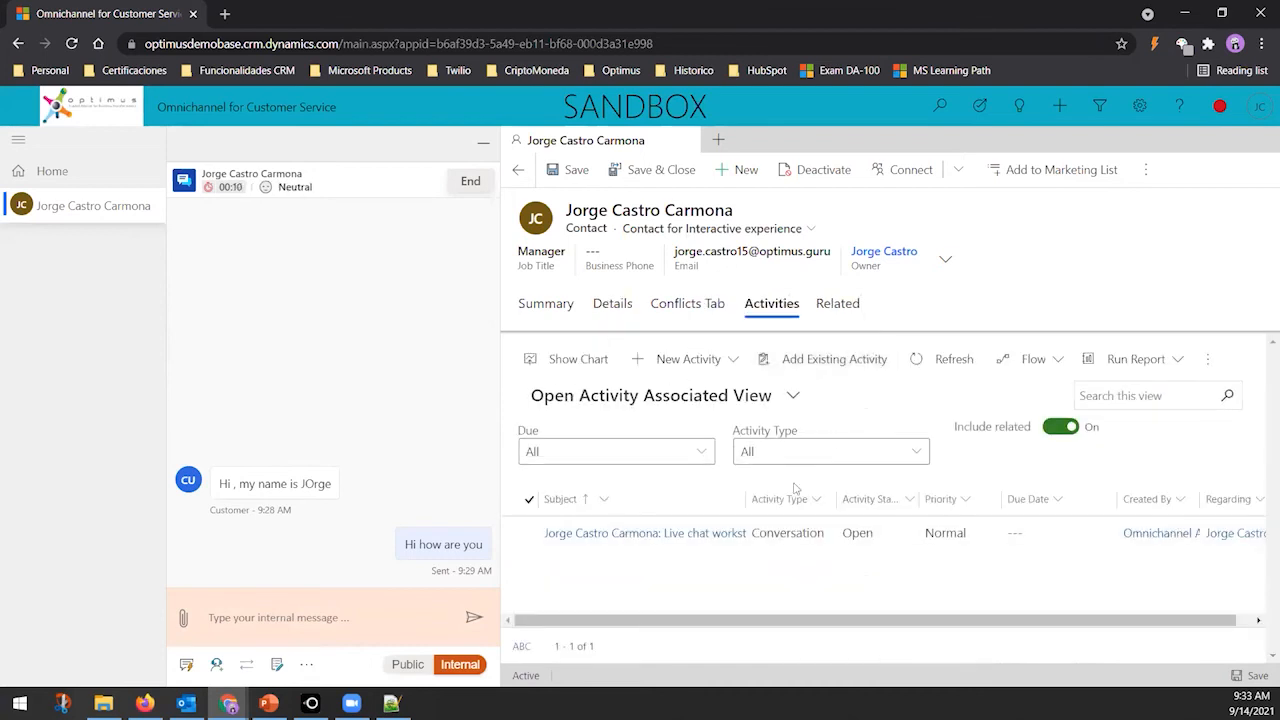
{"action": "left_click", "coordinate": [652, 536]}
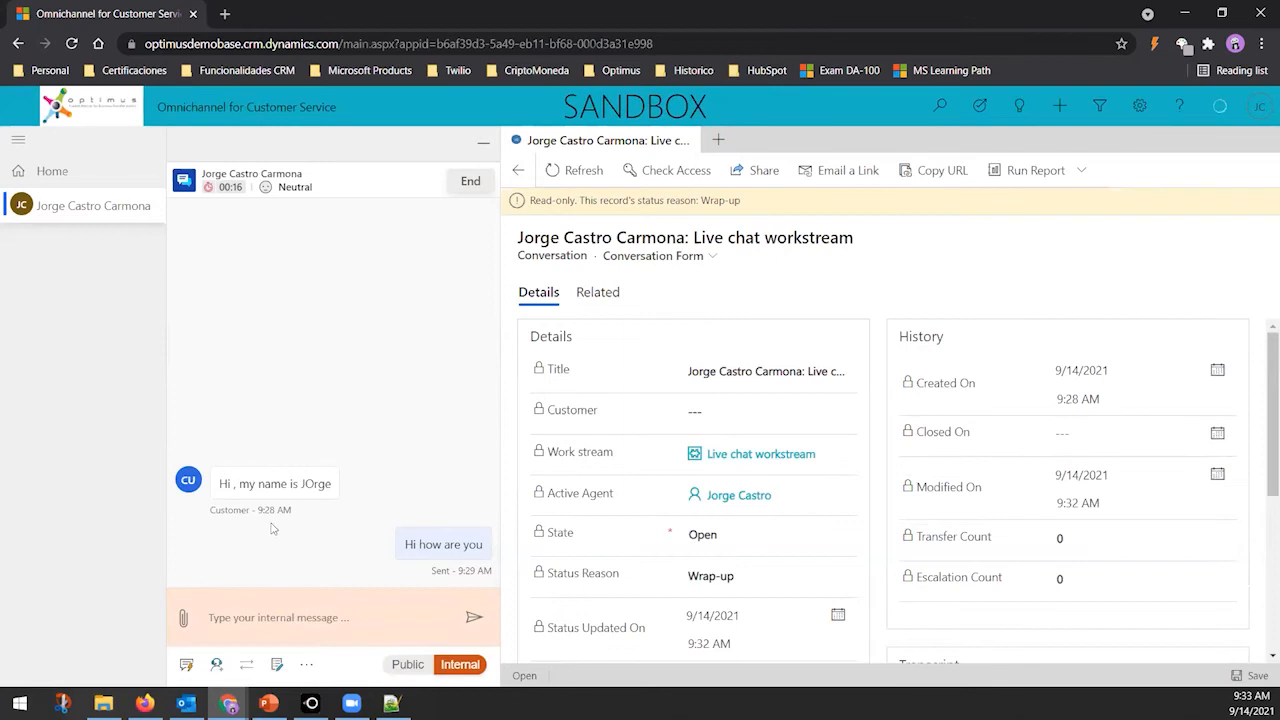
Examine the conversation record's status, agent, queue, history, chat transcript and session details
{"action": "scroll", "coordinate": [871, 504], "scroll_direction": "down", "scroll_amount": 2}
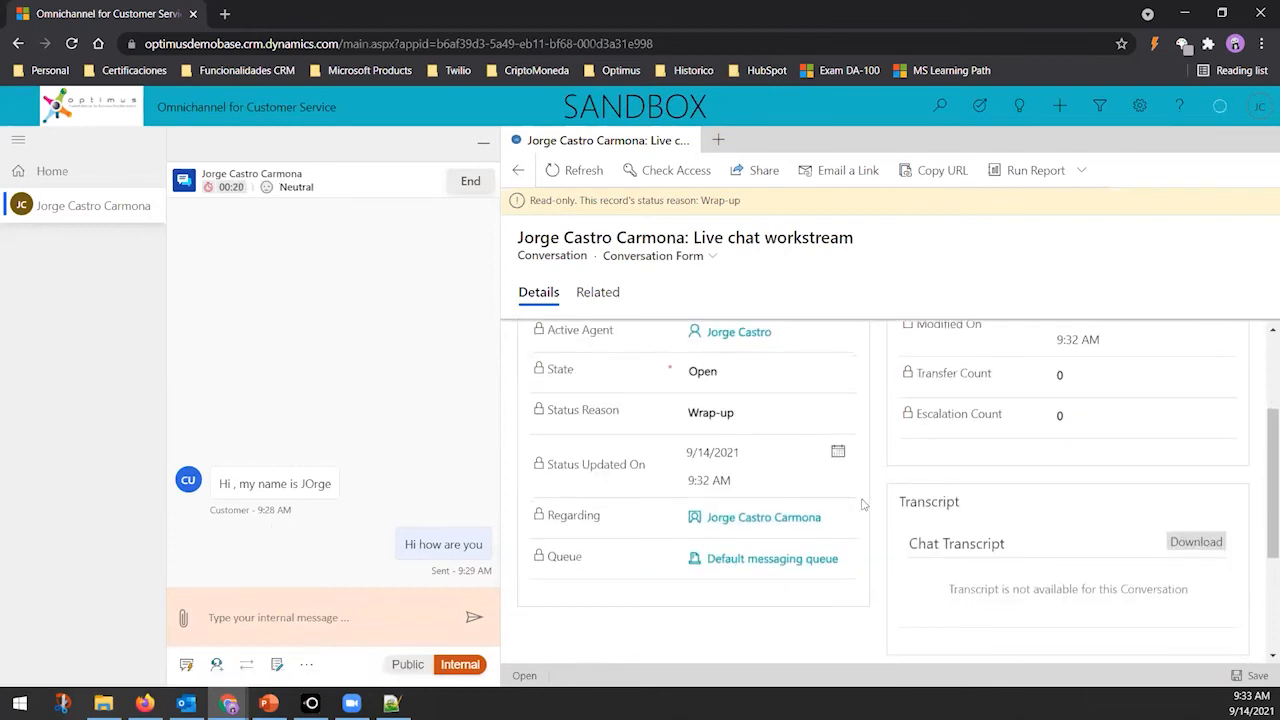
{"action": "scroll", "coordinate": [863, 504], "scroll_direction": "up", "scroll_amount": 1}
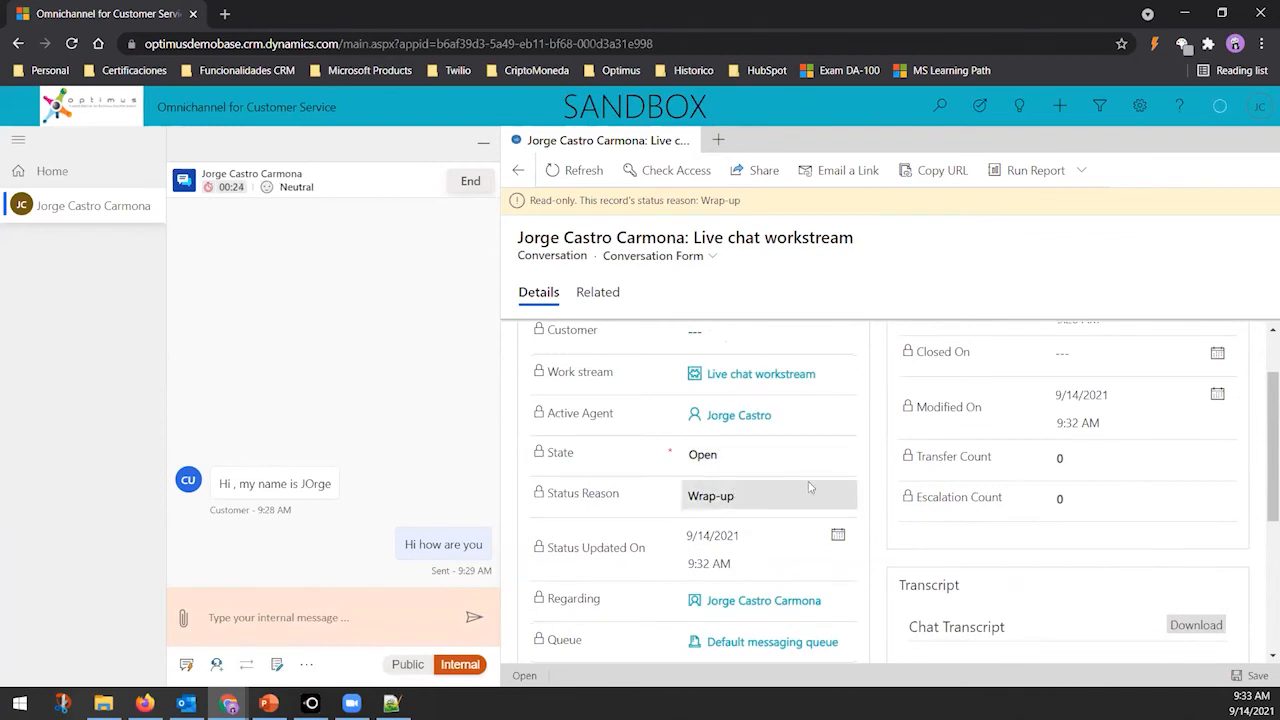
{"action": "scroll", "coordinate": [1105, 460], "scroll_direction": "up", "scroll_amount": 1}
{"action": "scroll", "coordinate": [1105, 460], "scroll_direction": "down", "scroll_amount": 3}
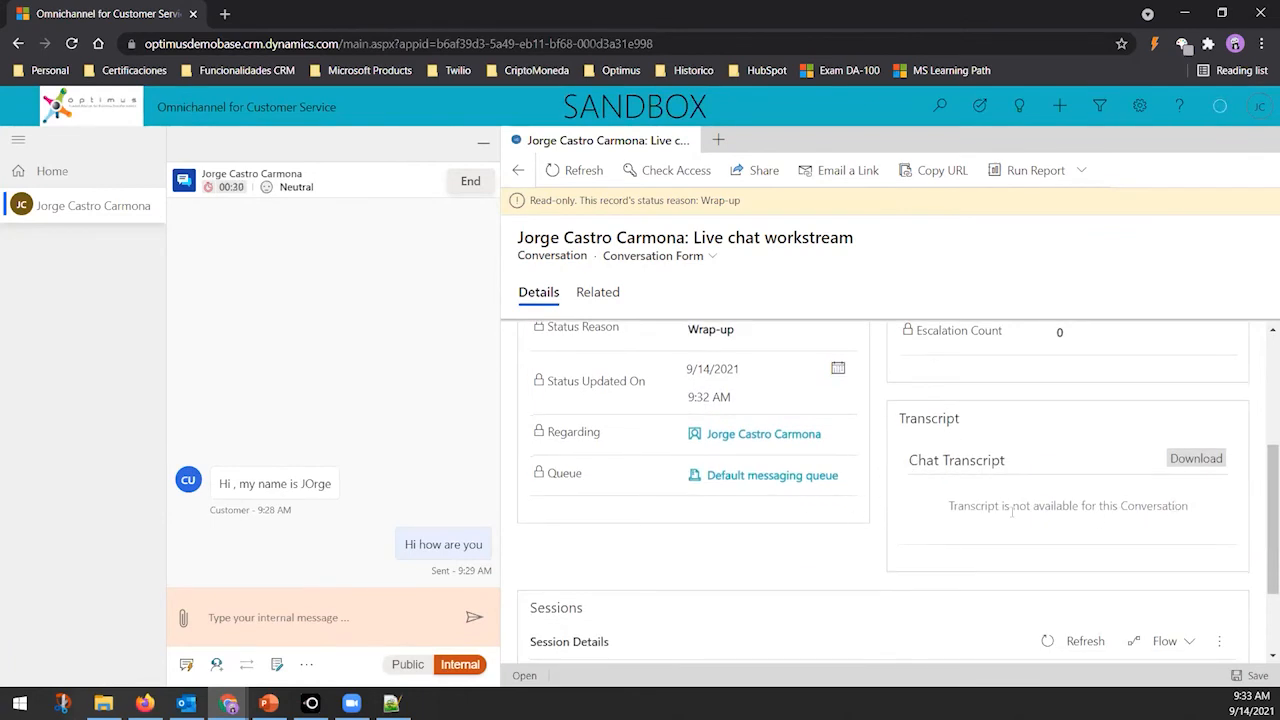
{"action": "scroll", "coordinate": [1049, 515], "scroll_direction": "down", "scroll_amount": 1}
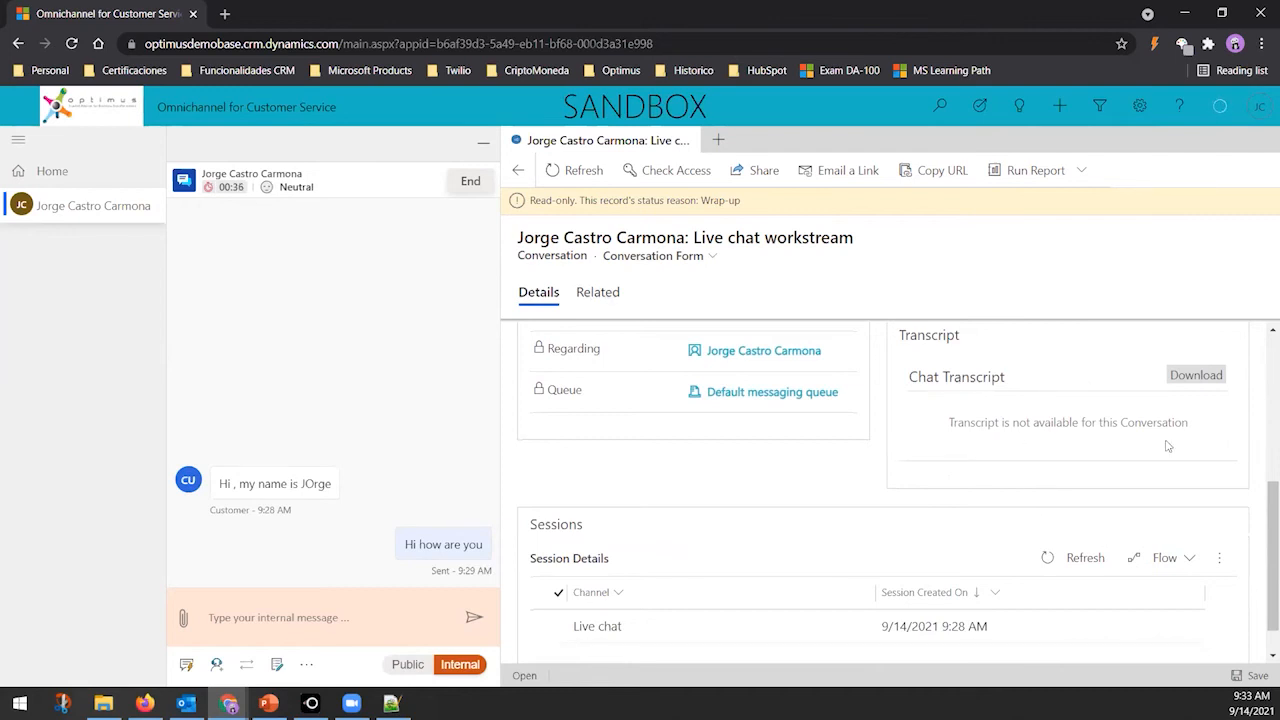
{"action": "scroll", "coordinate": [1167, 450], "scroll_direction": "down", "scroll_amount": 1}
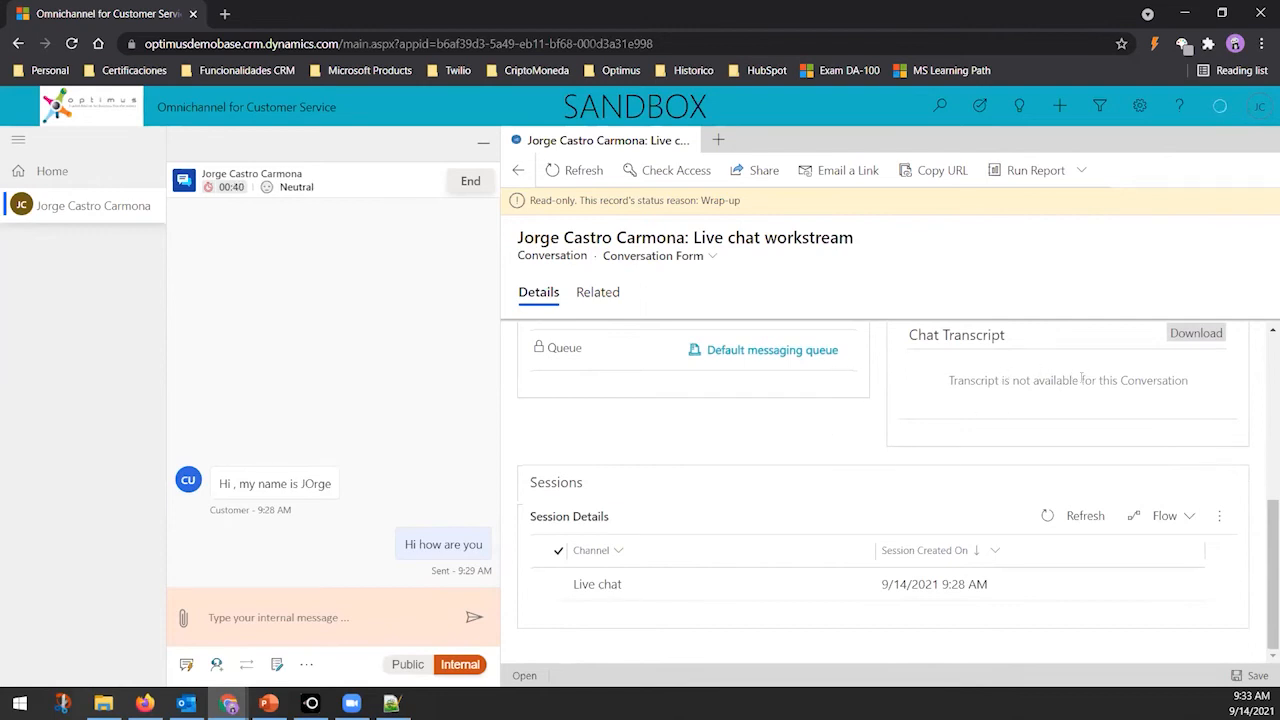
{"action": "scroll", "coordinate": [1081, 379], "scroll_direction": "up", "scroll_amount": 2}
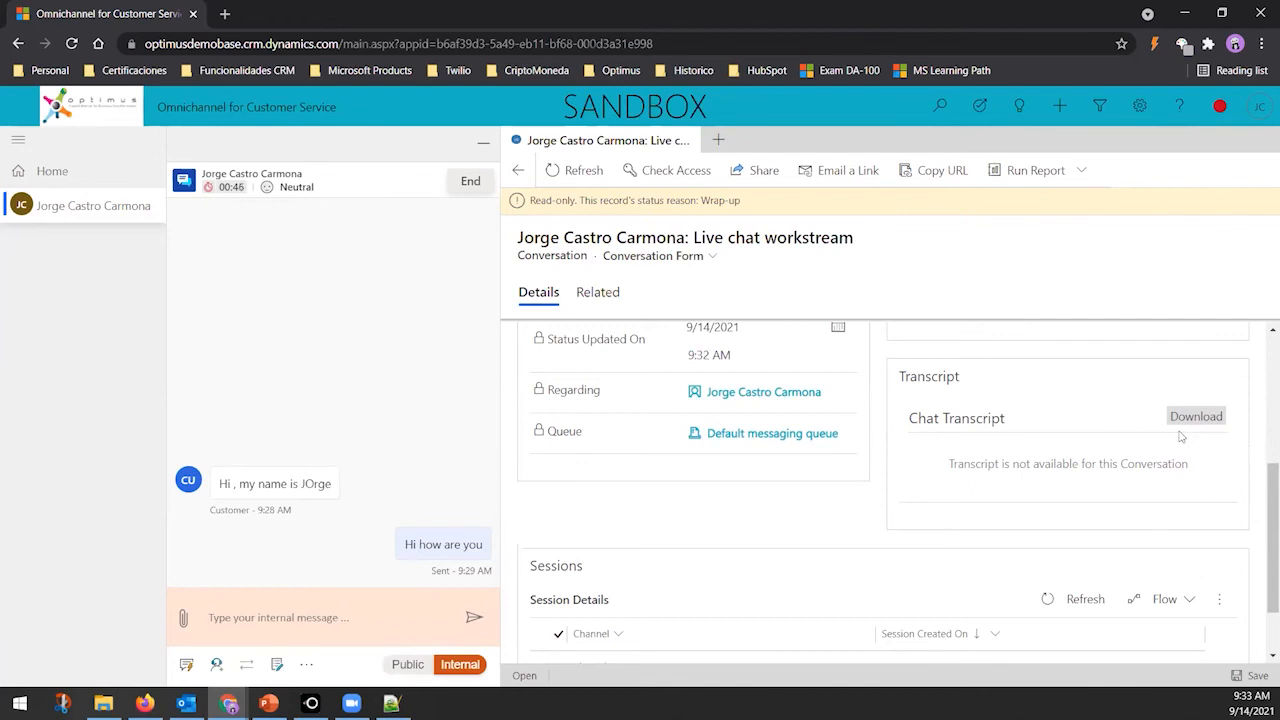
{"action": "scroll", "coordinate": [1121, 450], "scroll_direction": "up", "scroll_amount": 5}
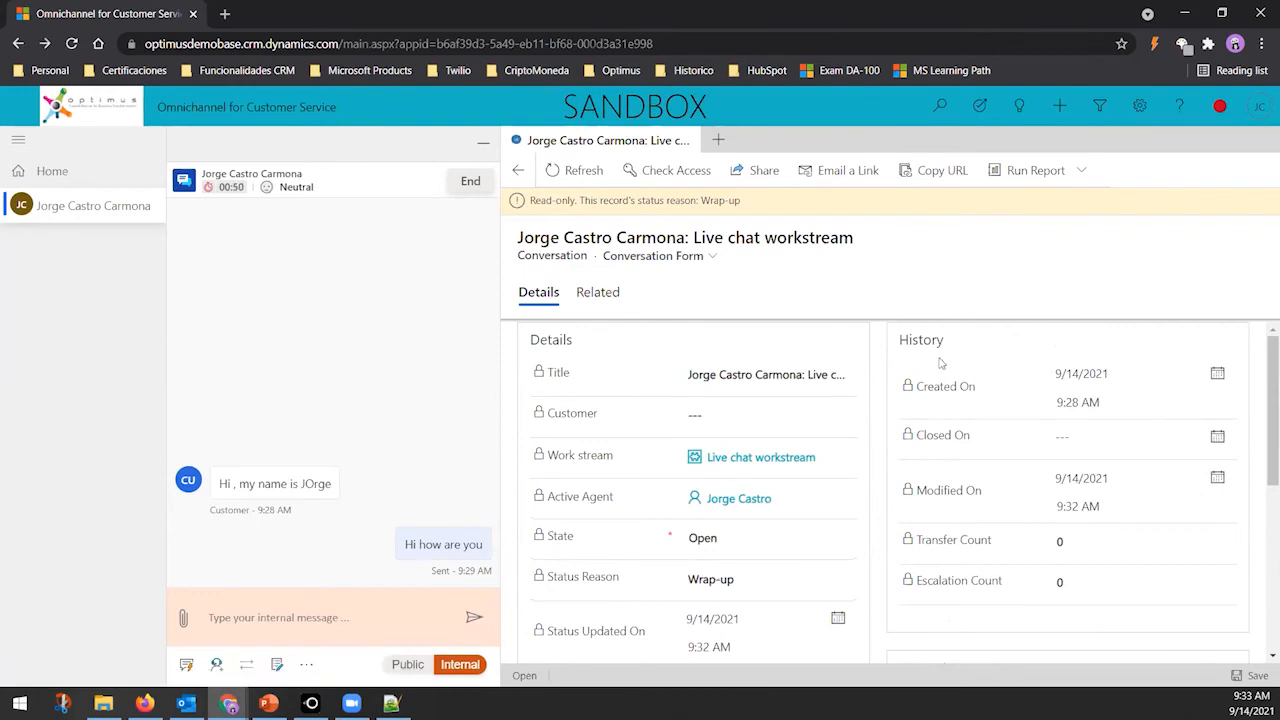
Return to the contact's activities and close the customer's session to get back to the agent dashboard
{"action": "left_click", "coordinate": [521, 172]}
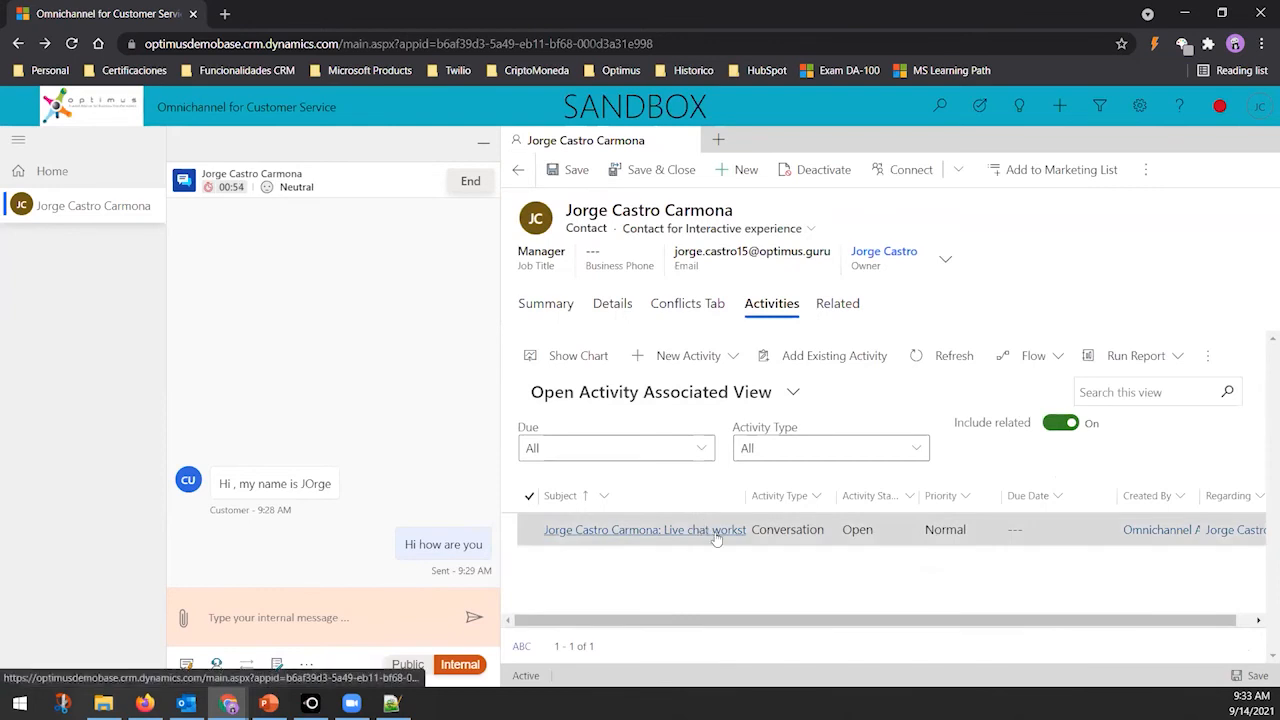
{"action": "left_click", "coordinate": [154, 207]}
{"action": "left_click", "coordinate": [685, 471]}
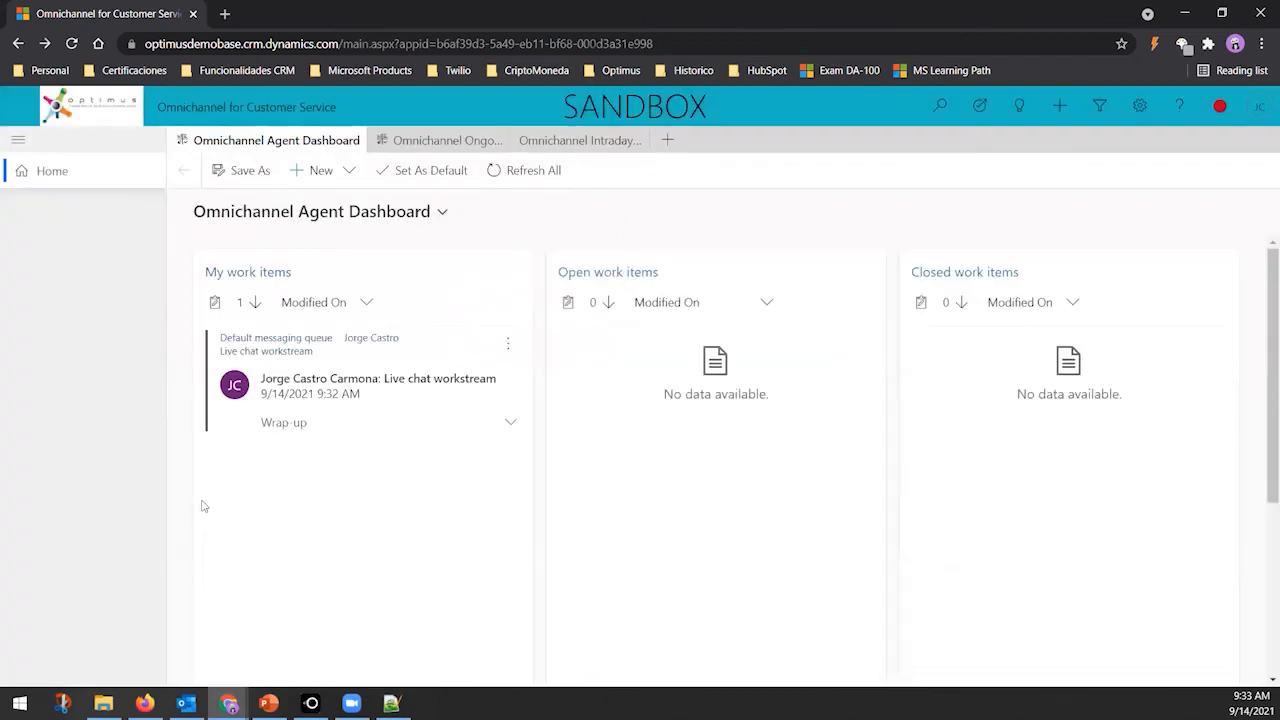
Switch to the PowerPoint presentation, start the full-screen slide show from the current slide and advance to the WhatsApp Functionality prerequisites
{"action": "left_click", "coordinate": [268, 703]}
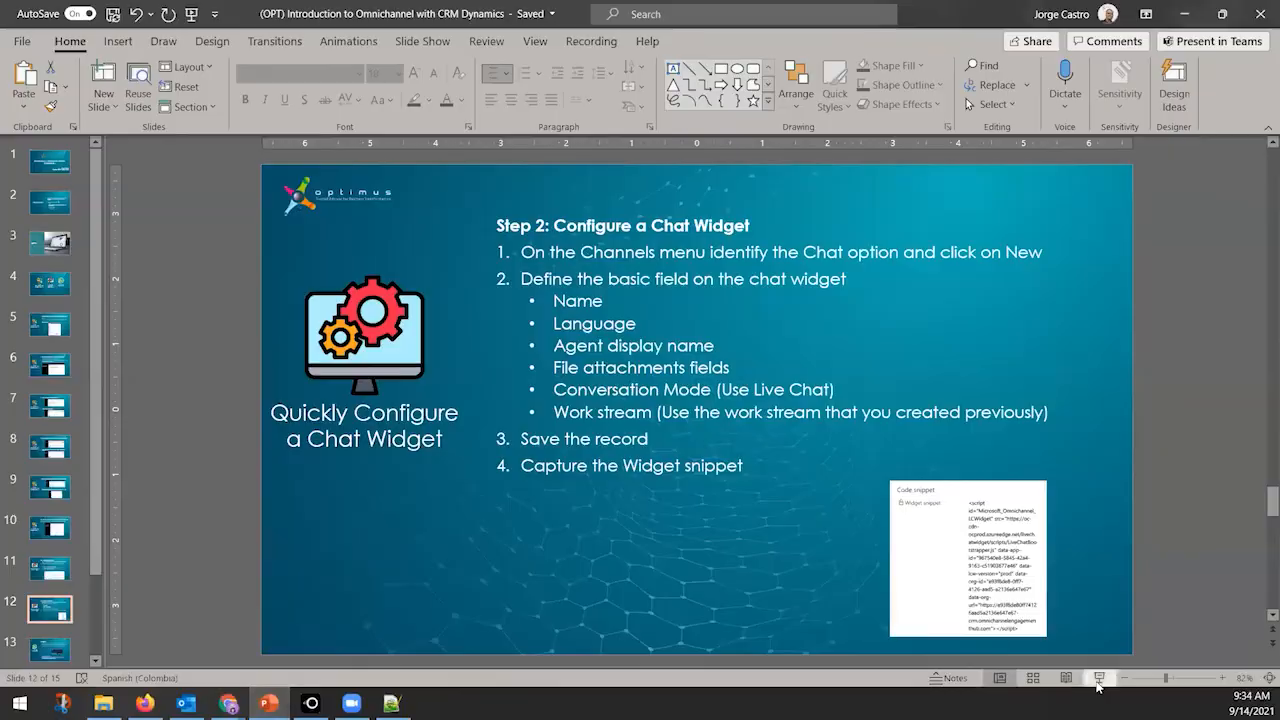
{"action": "left_click", "coordinate": [1098, 679]}
{"action": "left_click", "coordinate": [270, 28]}
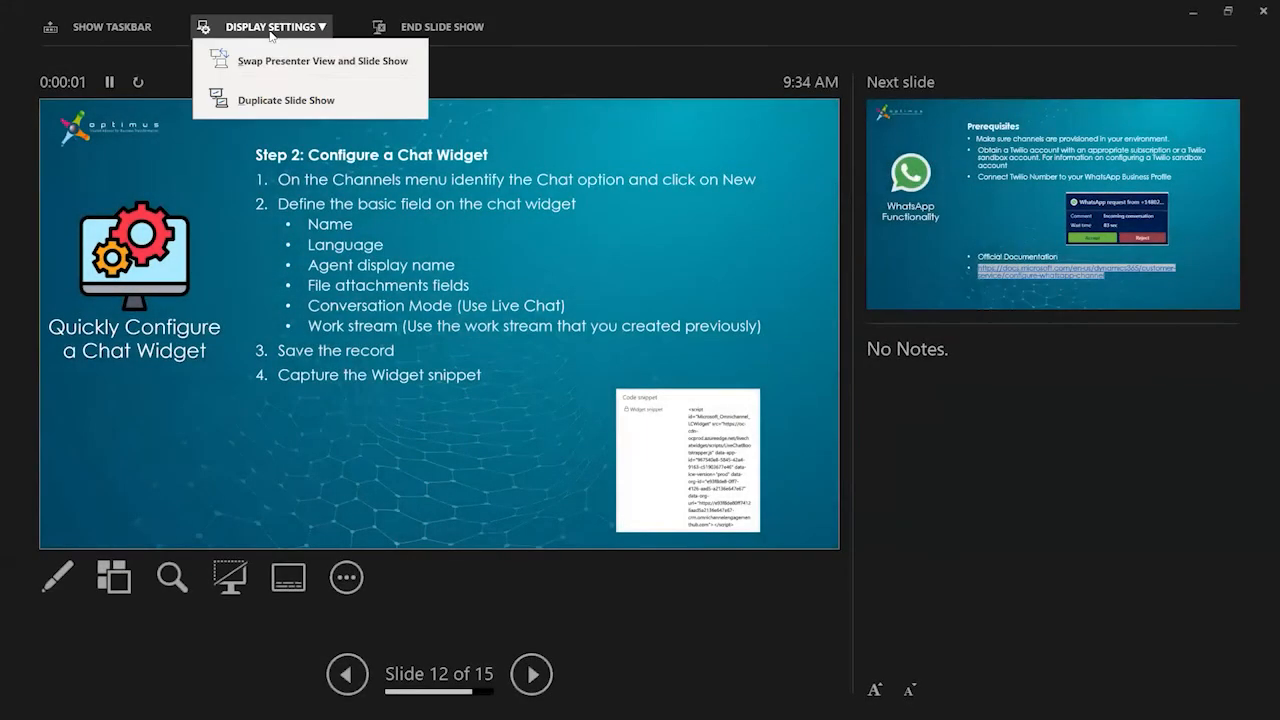
{"action": "left_click", "coordinate": [263, 52]}
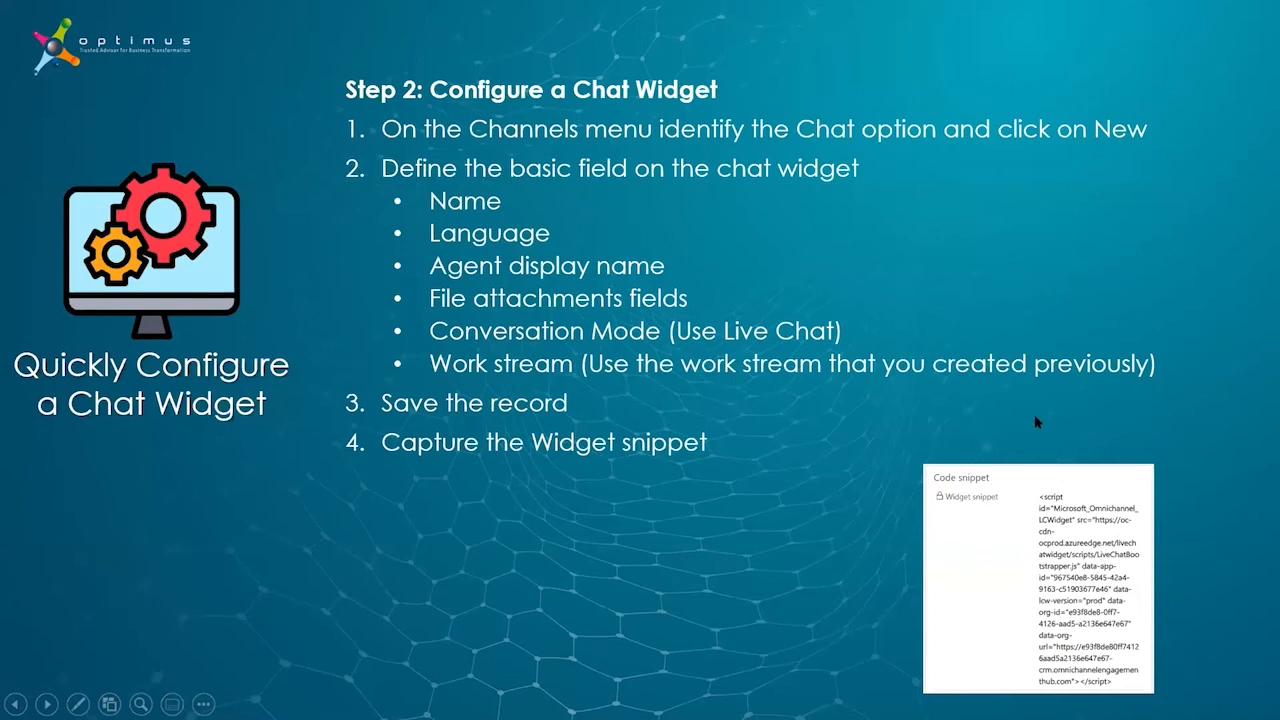
{"action": "left_click", "coordinate": [892, 388]}
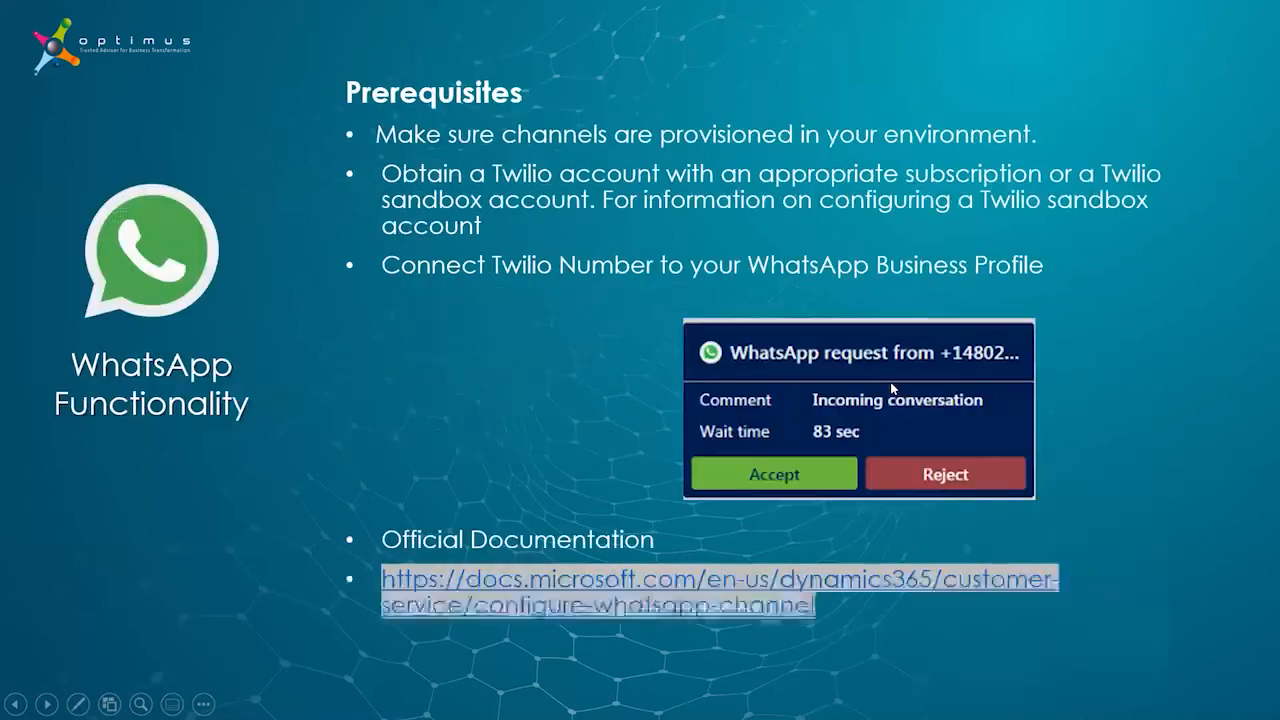
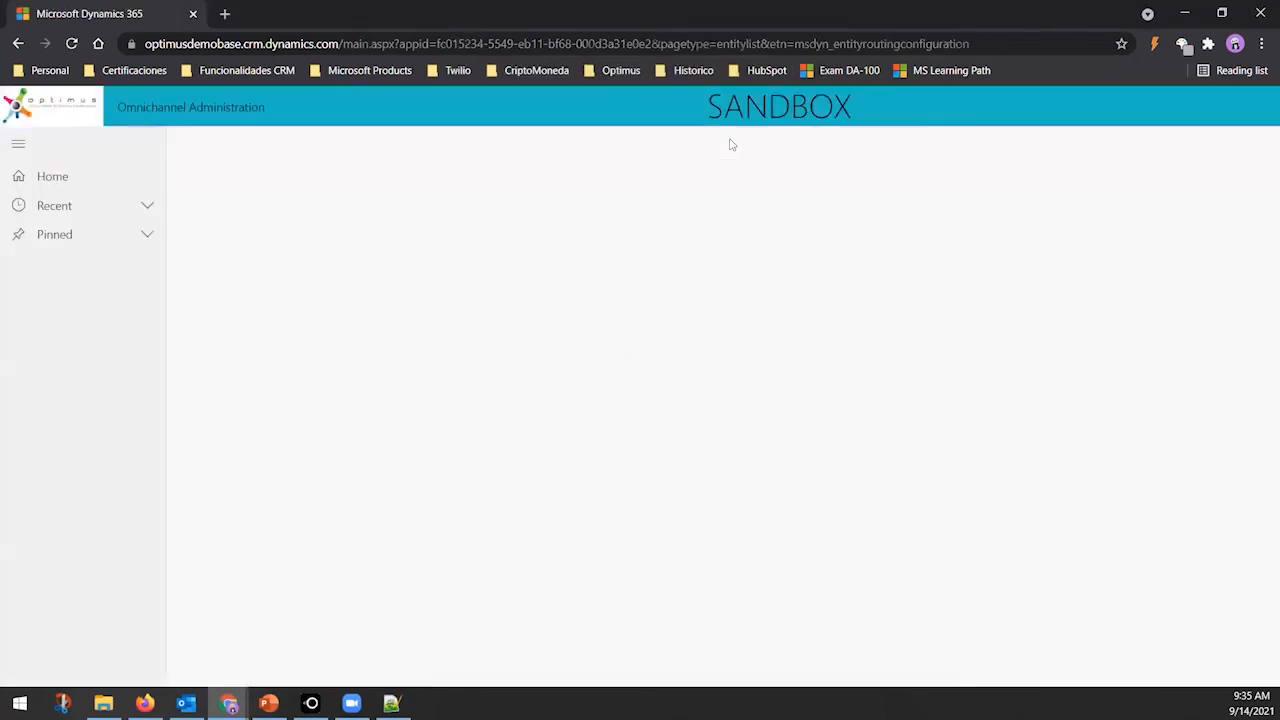
Open the WhatsApp workstream from the active work streams in Omnichannel Administration
{"action": "scroll", "coordinate": [93, 449], "scroll_direction": "down", "scroll_amount": 3}
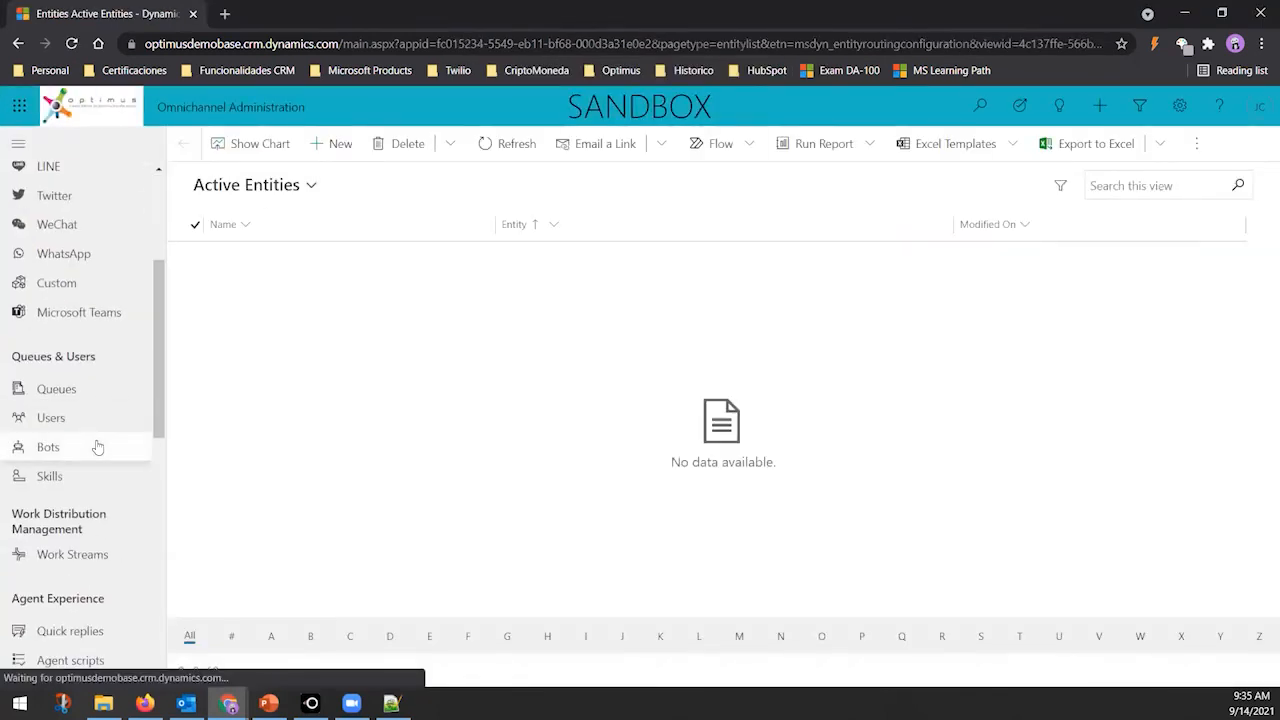
{"action": "left_click", "coordinate": [64, 567]}
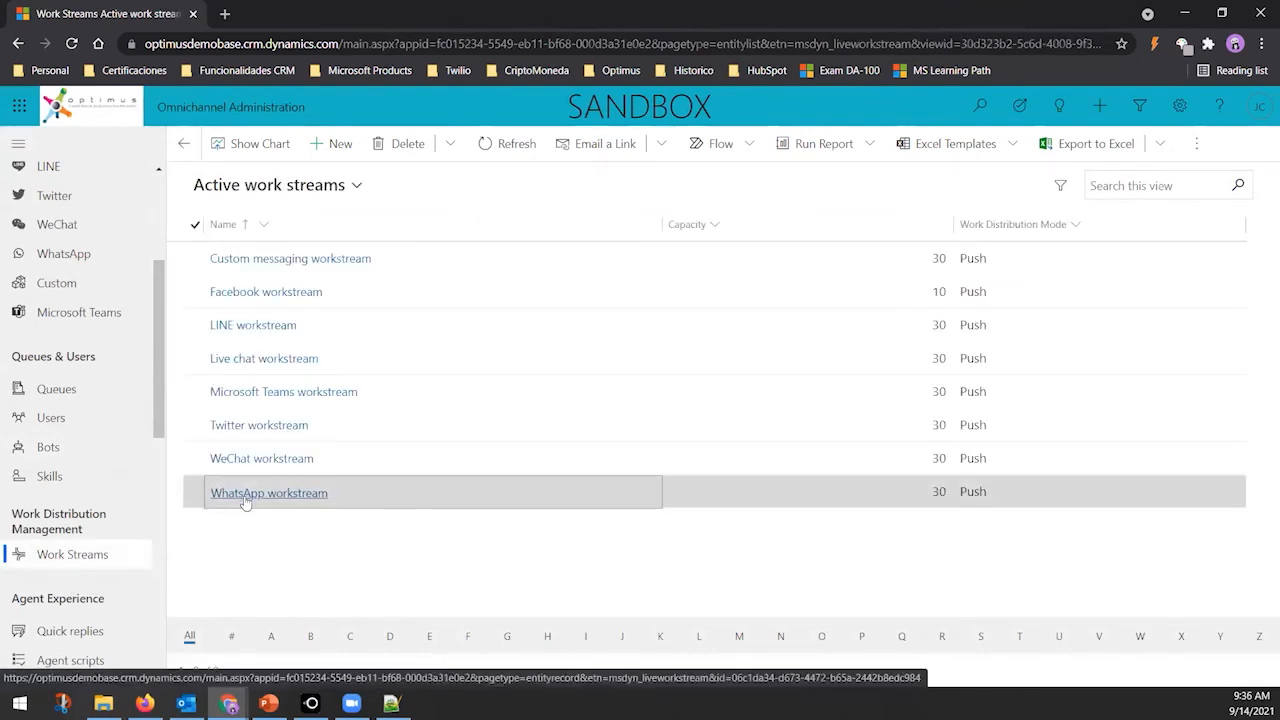
{"action": "left_click", "coordinate": [268, 497]}
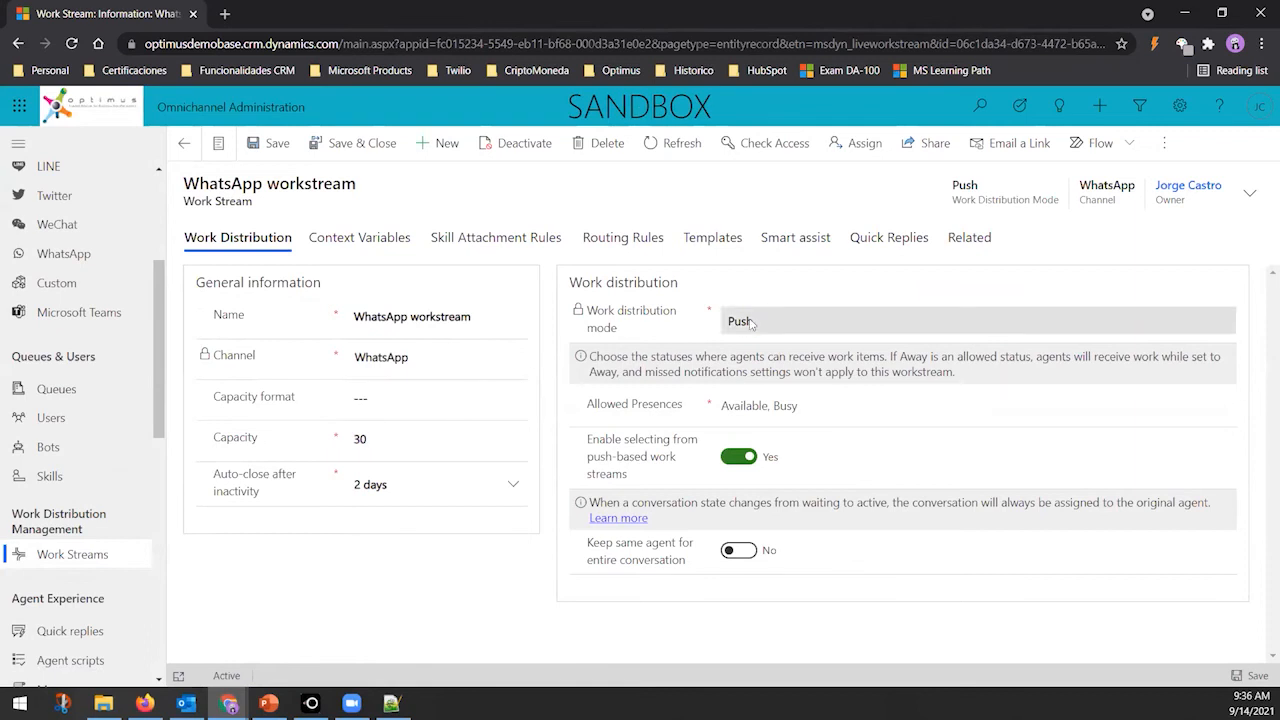
Review the WhatsApp workstream's context variables, skill attachment rules, routing rules, templates and smart assist settings
{"action": "left_click", "coordinate": [370, 248]}
{"action": "left_click", "coordinate": [475, 268]}
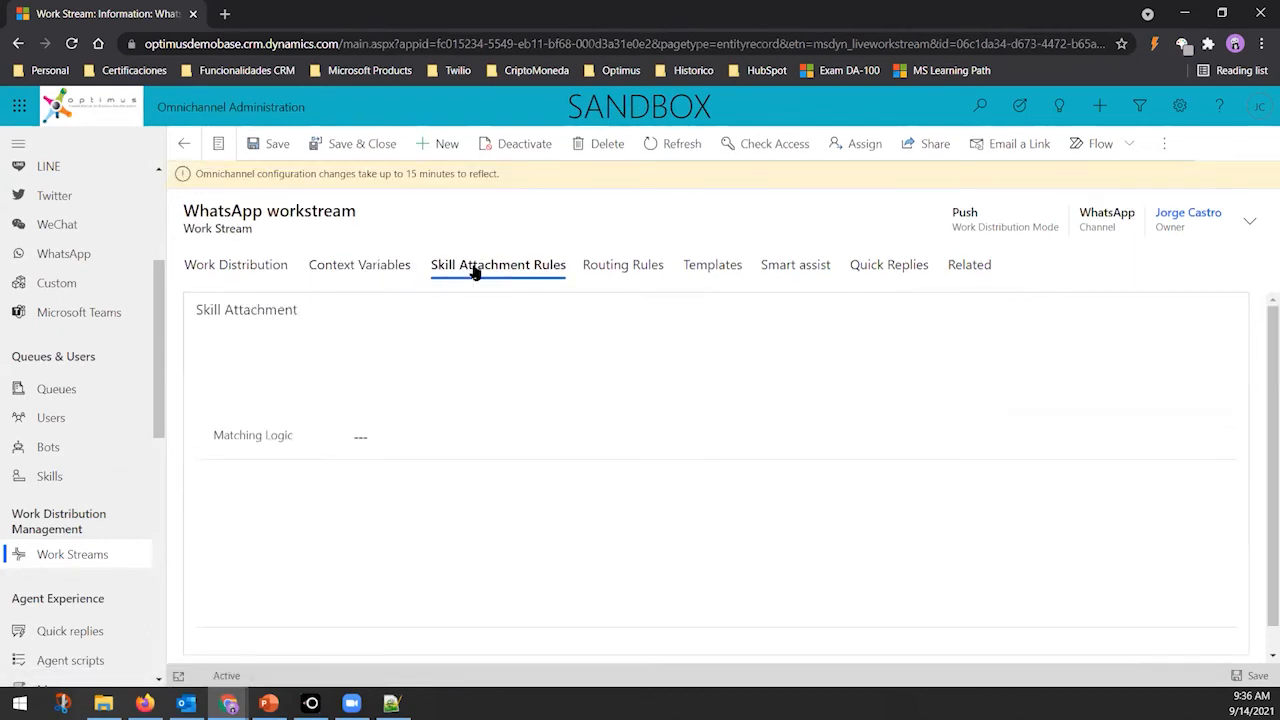
{"action": "left_click", "coordinate": [620, 268]}
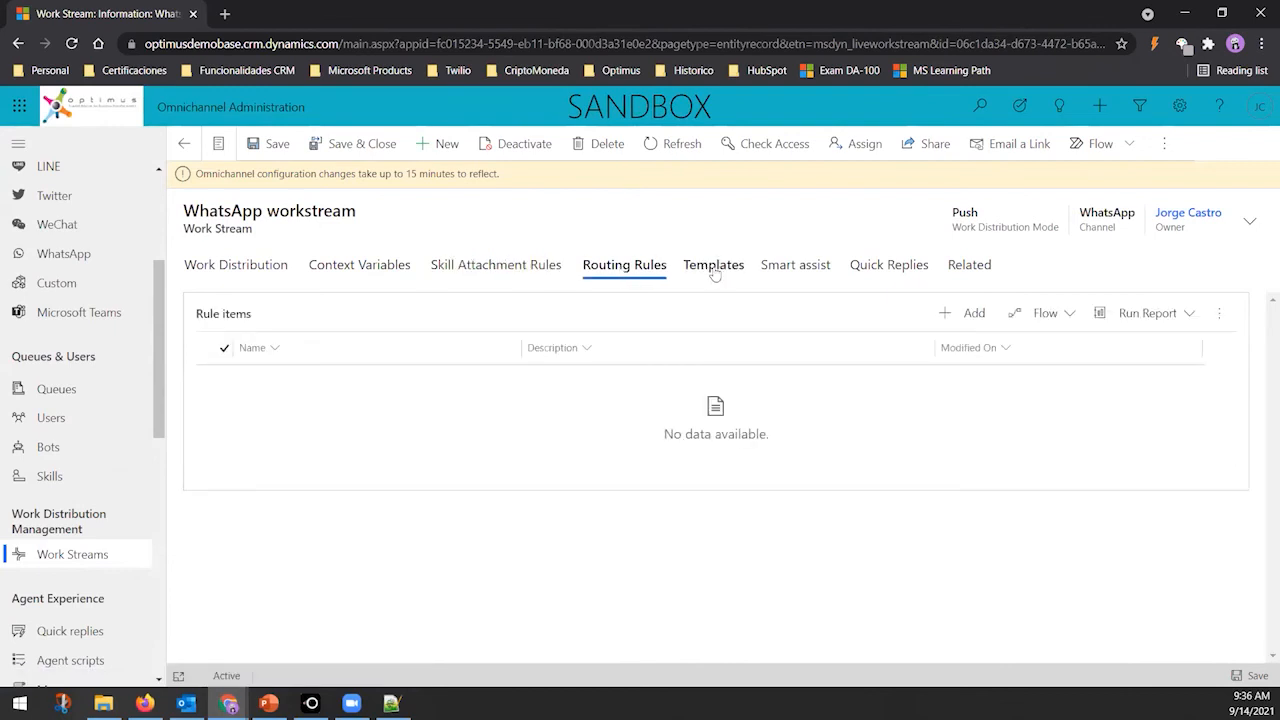
{"action": "left_click", "coordinate": [713, 268]}
{"action": "left_click", "coordinate": [812, 268]}
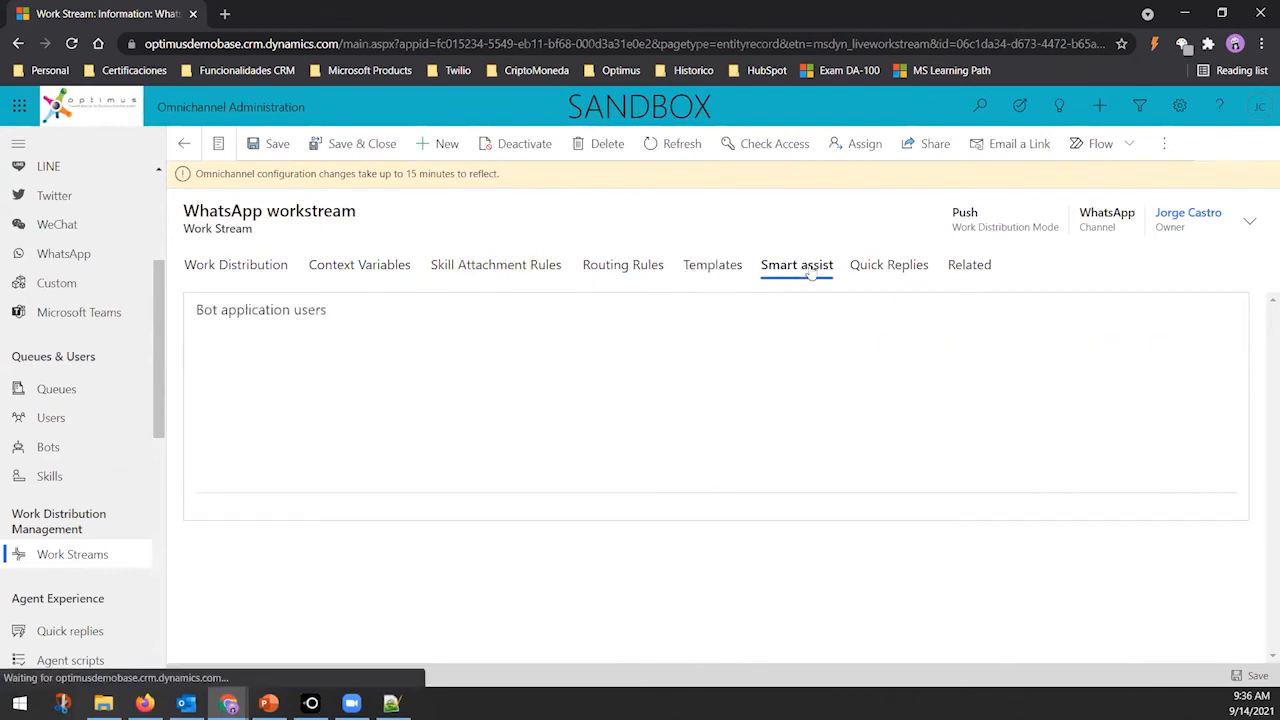
Check the WhatsApp workstream's quick replies and work distribution settings
{"action": "left_click", "coordinate": [866, 267]}
{"action": "left_click", "coordinate": [220, 280]}
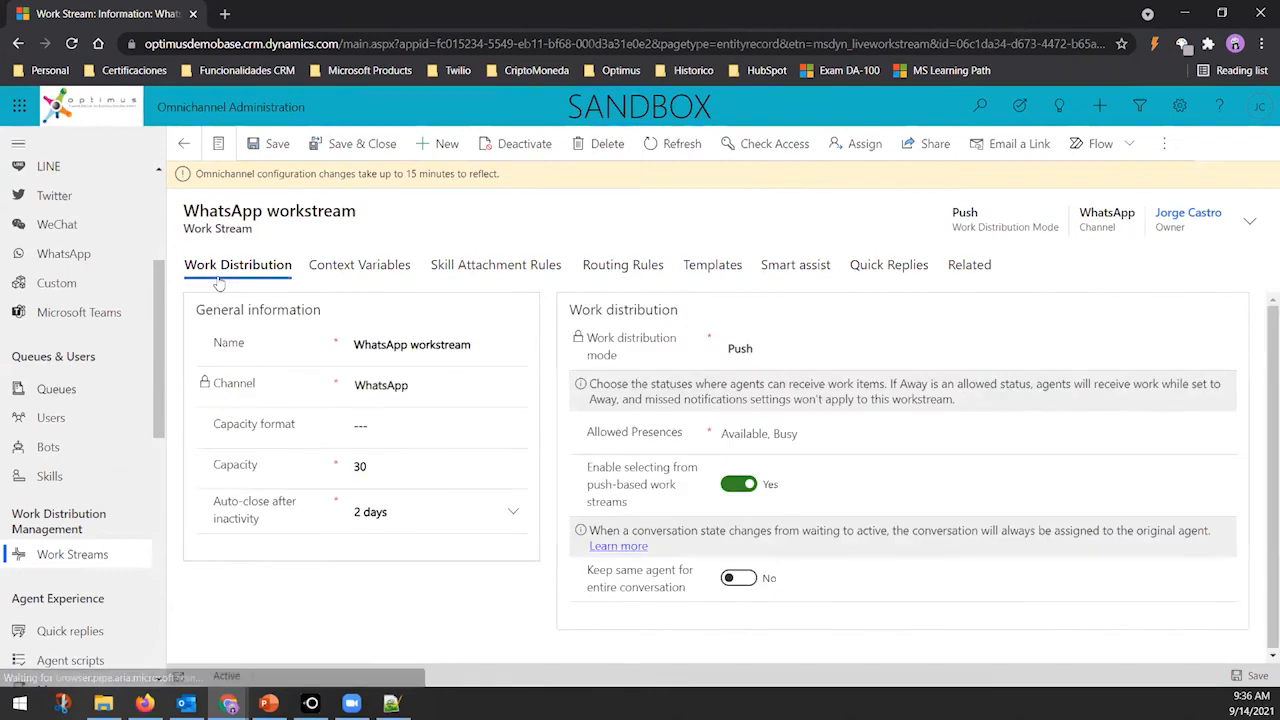
Open the WhatsApp Account record from the WhatsApp channel and review its Twilio account details and callback information
{"action": "left_click", "coordinate": [77, 253]}
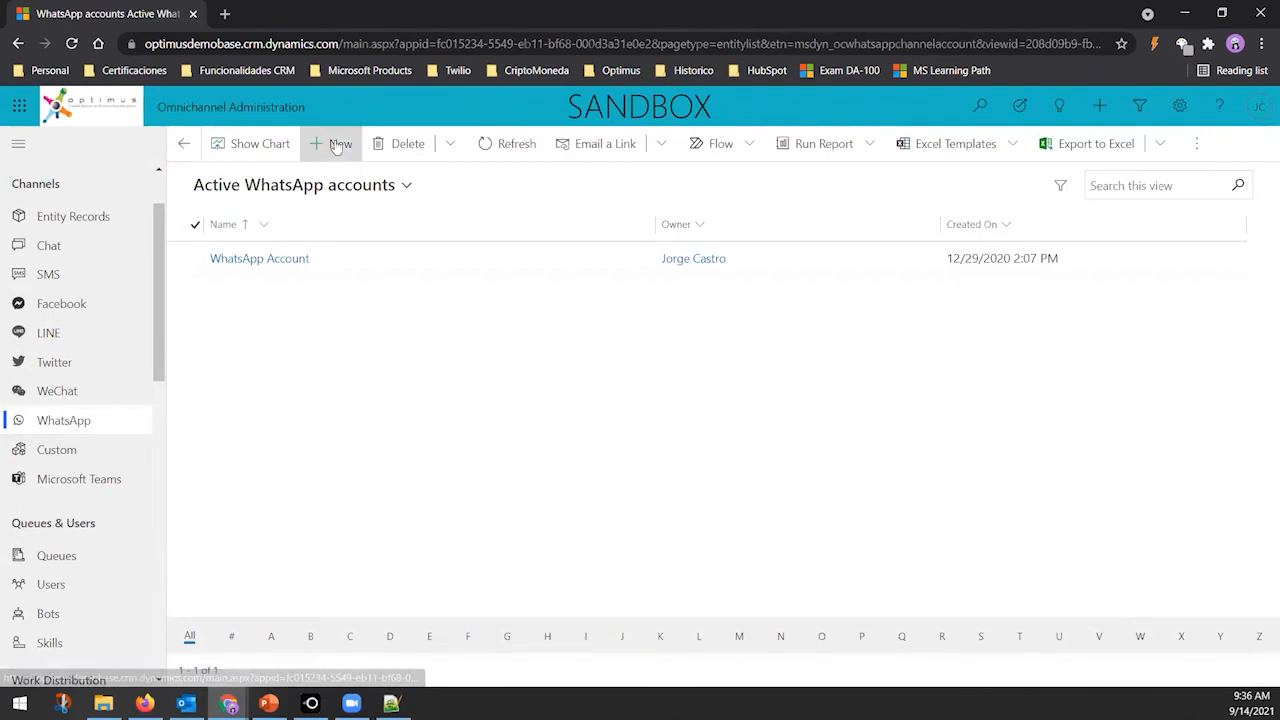
{"action": "left_click", "coordinate": [257, 262]}
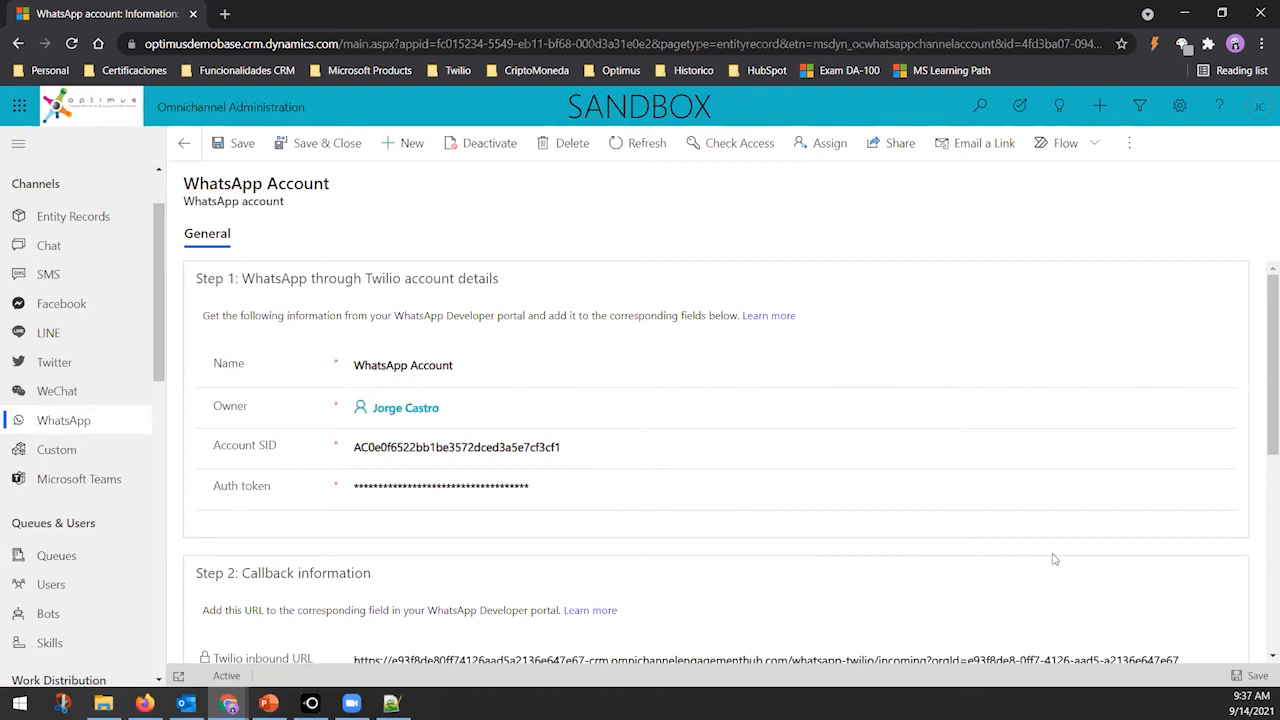
{"action": "scroll", "coordinate": [1053, 560], "scroll_direction": "down", "scroll_amount": 1}
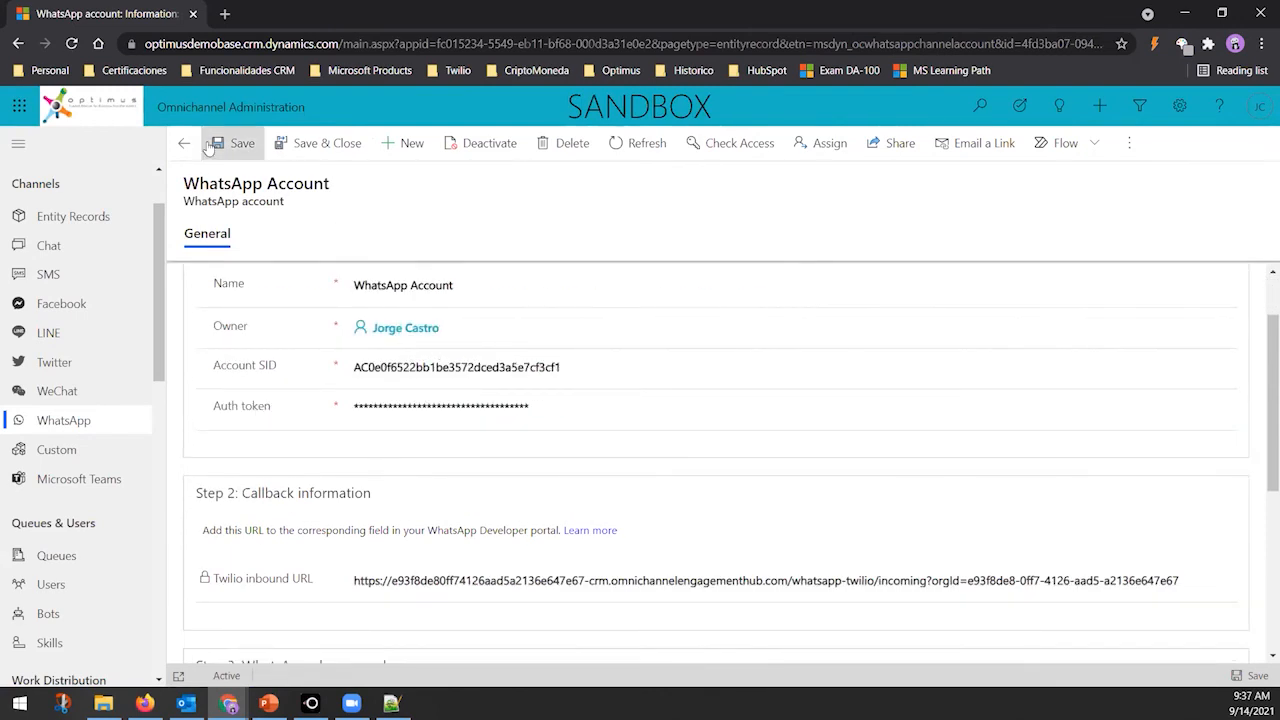
{"action": "scroll", "coordinate": [370, 395], "scroll_direction": "down", "scroll_amount": 2}
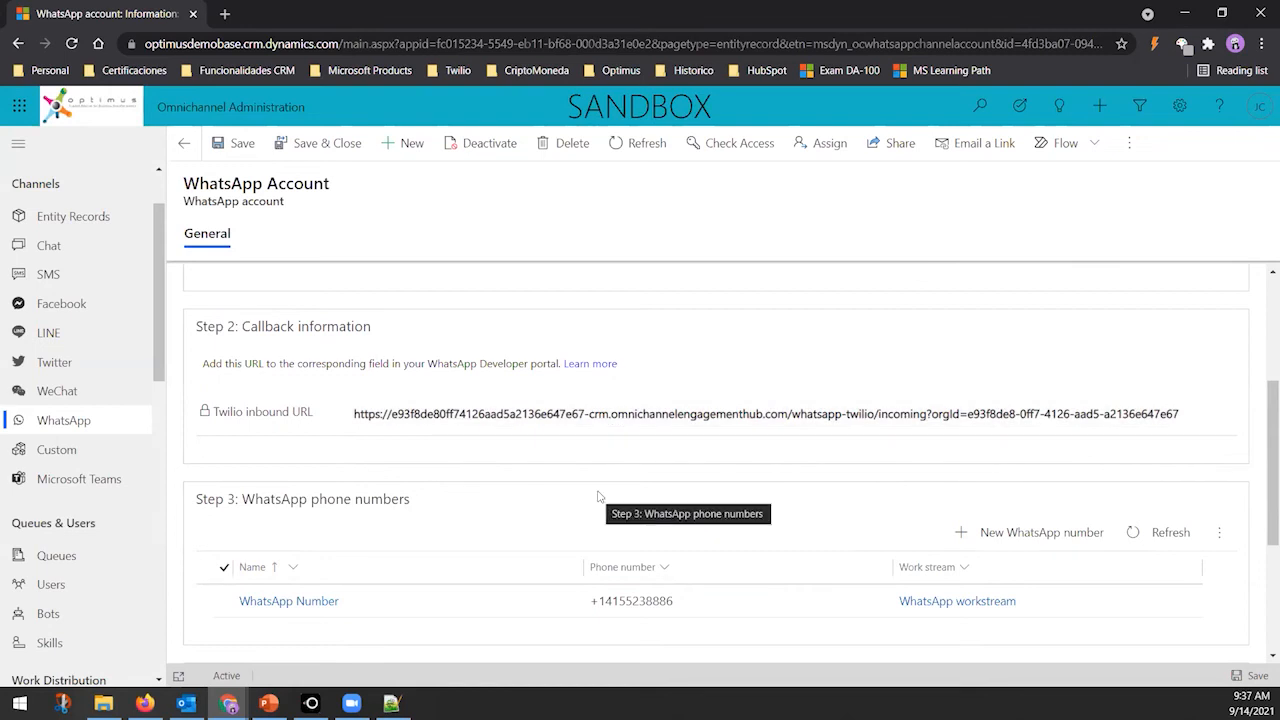
{"action": "scroll", "coordinate": [600, 490], "scroll_direction": "up", "scroll_amount": 2}
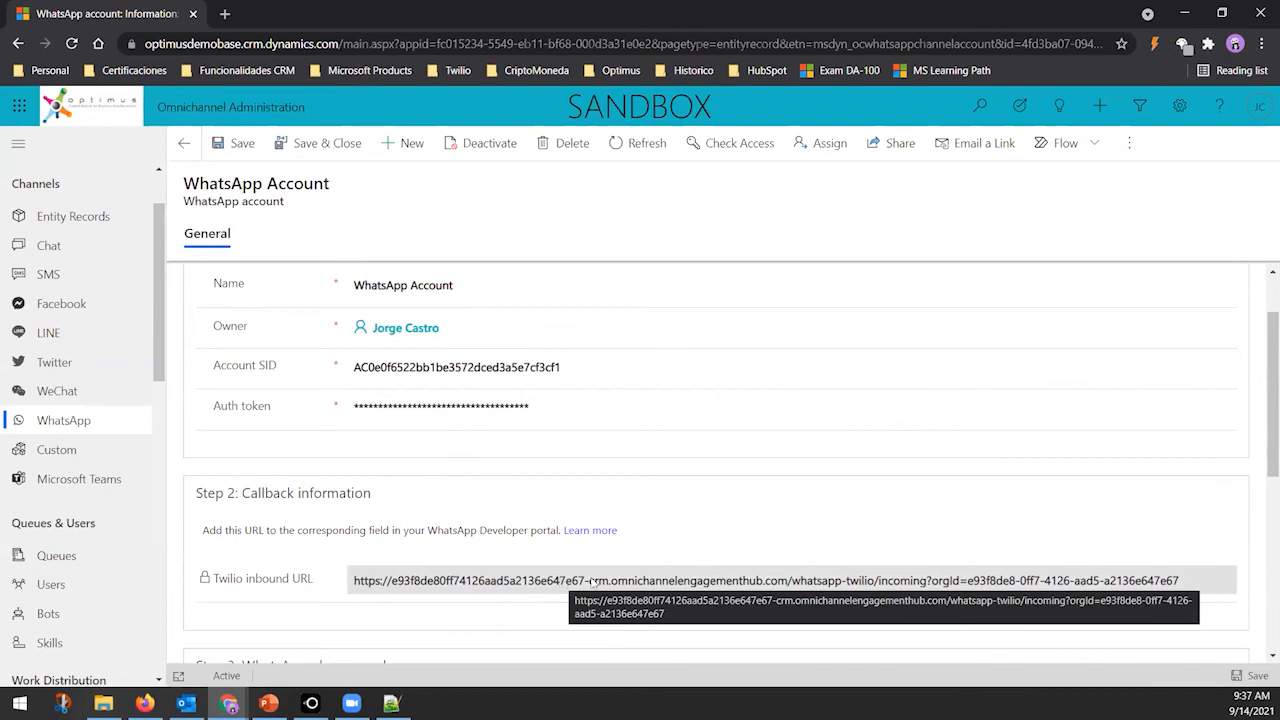
{"action": "scroll", "coordinate": [563, 582], "scroll_direction": "down", "scroll_amount": 1}
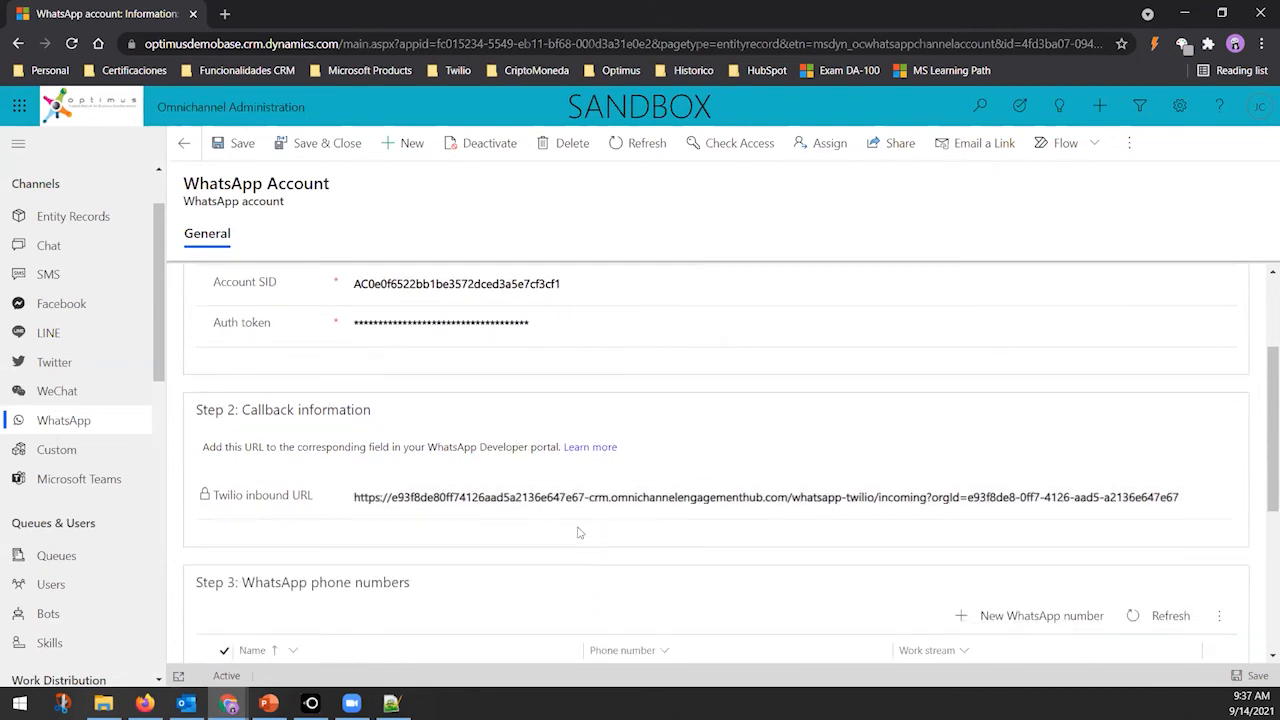
Switch to PowerPoint, highlight the official documentation link on the WhatsApp prerequisites slide, and return to the browser
{"action": "left_click", "coordinate": [275, 697]}
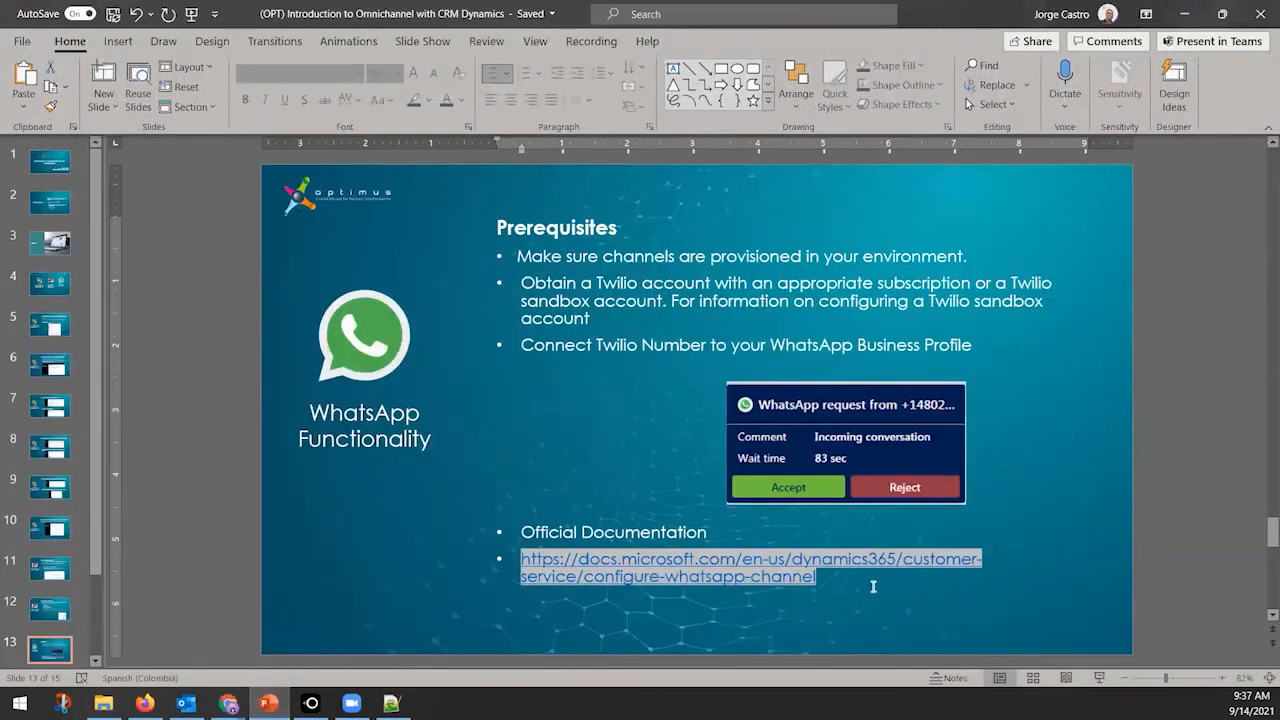
{"action": "left_click_drag", "start_coordinate": [837, 572], "coordinate": [534, 560]}
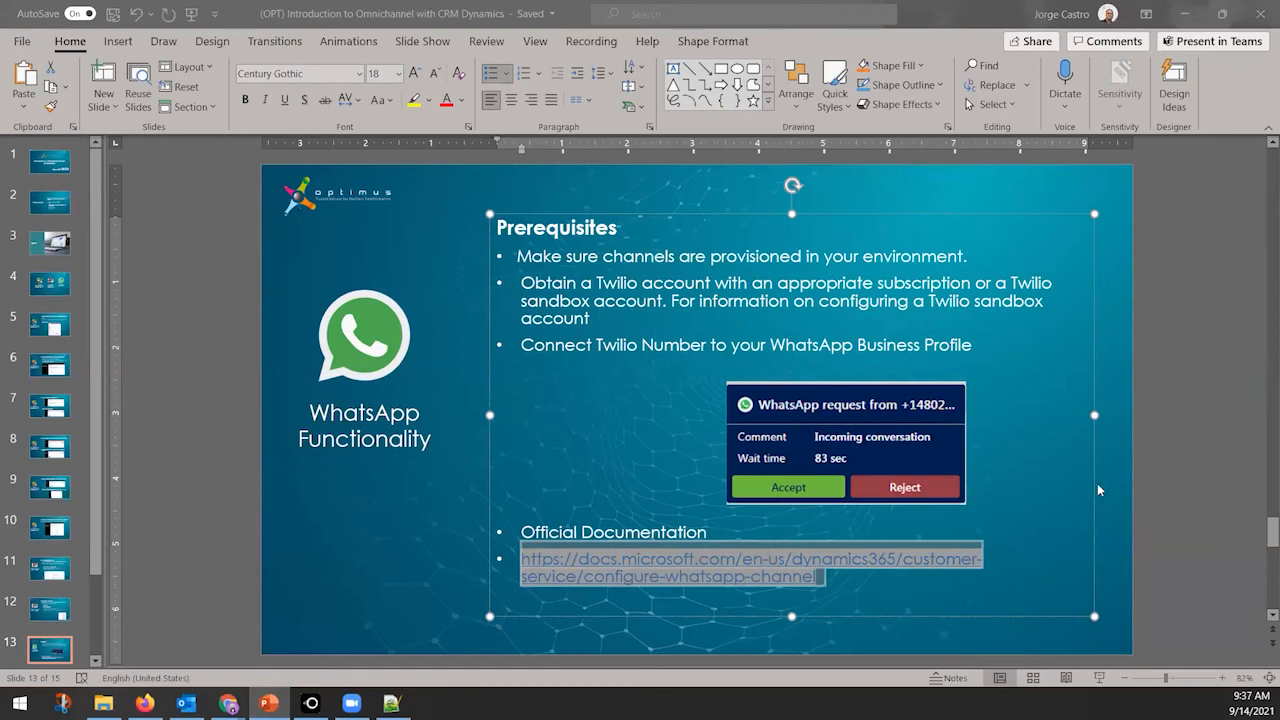
{"action": "key", "text": "alt+Tab"}
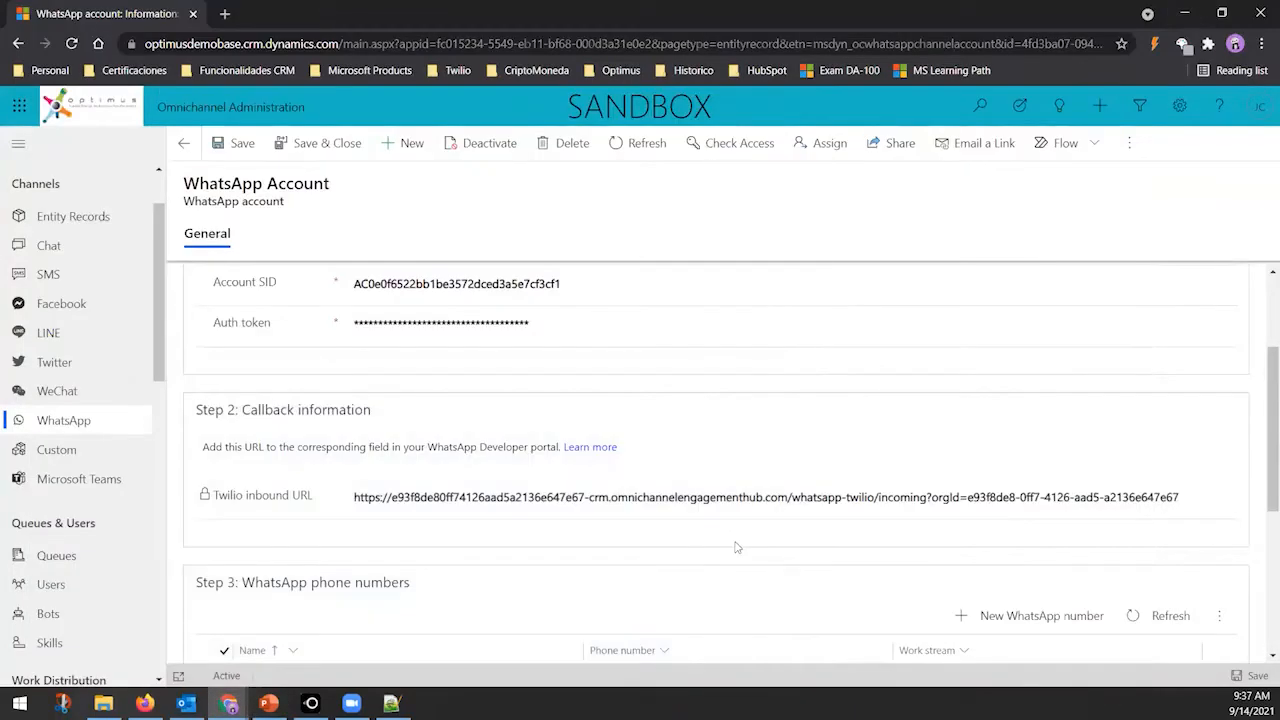
Review the WhatsApp account's phone number and validation sections, rechecking the account details and Twilio inbound URL
{"action": "scroll", "coordinate": [735, 547], "scroll_direction": "down", "scroll_amount": 3}
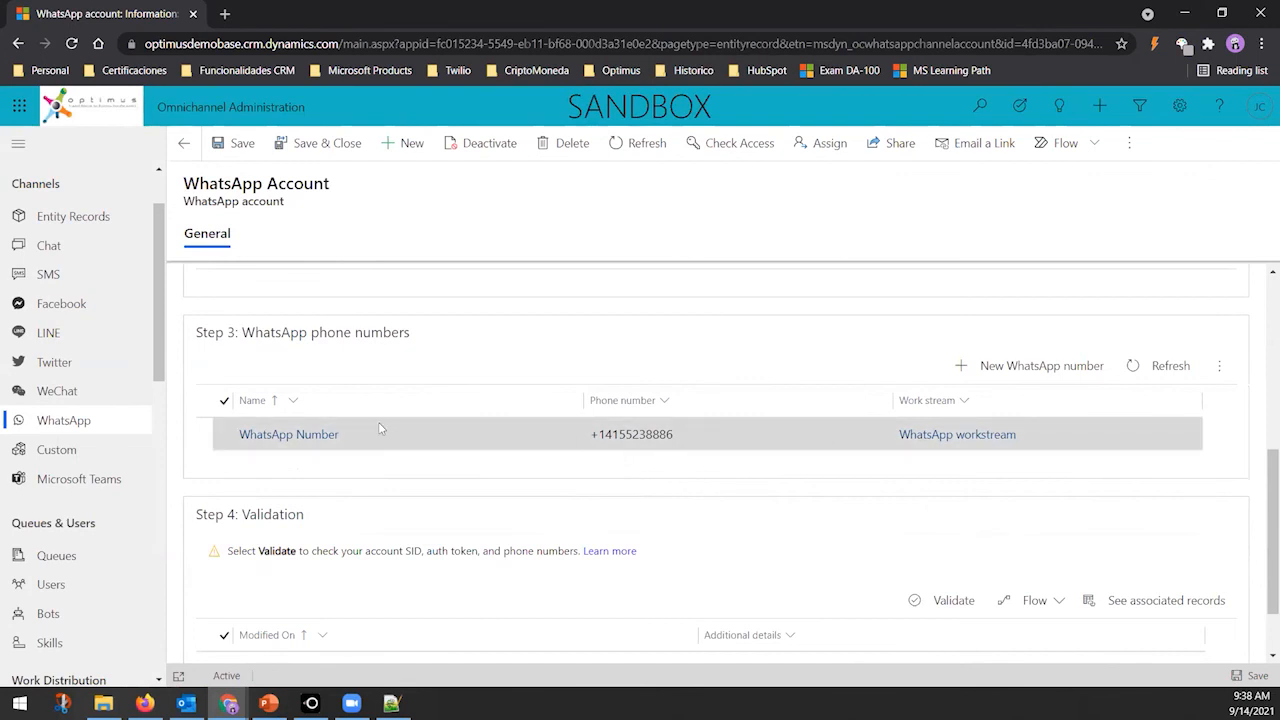
{"action": "scroll", "coordinate": [348, 432], "scroll_direction": "down", "scroll_amount": 1}
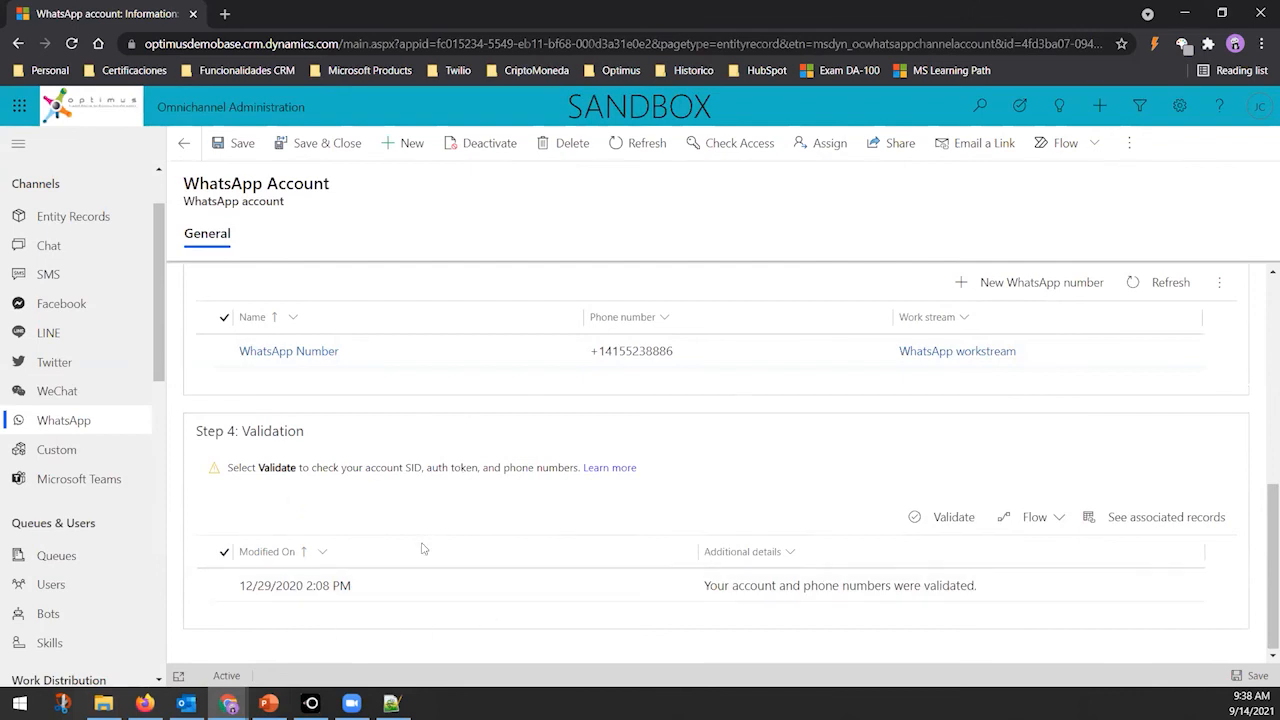
{"action": "scroll", "coordinate": [447, 527], "scroll_direction": "down", "scroll_amount": 1}
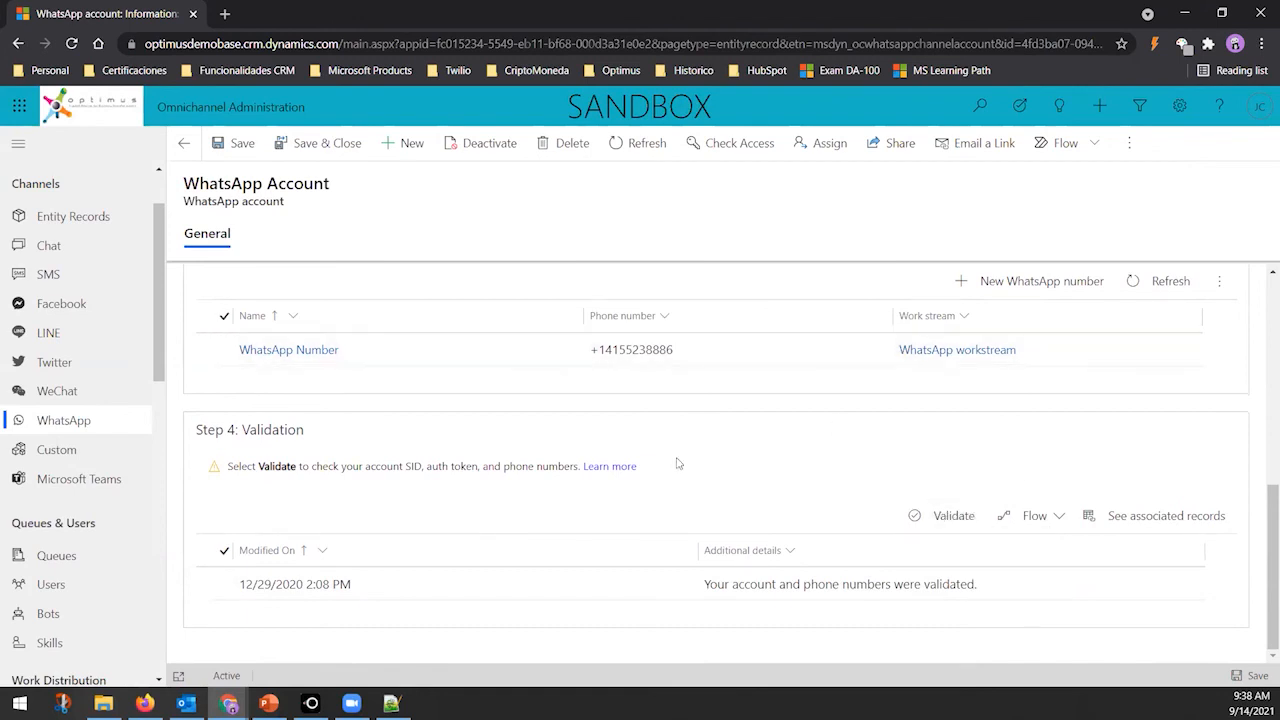
{"action": "scroll", "coordinate": [677, 463], "scroll_direction": "up", "scroll_amount": 5}
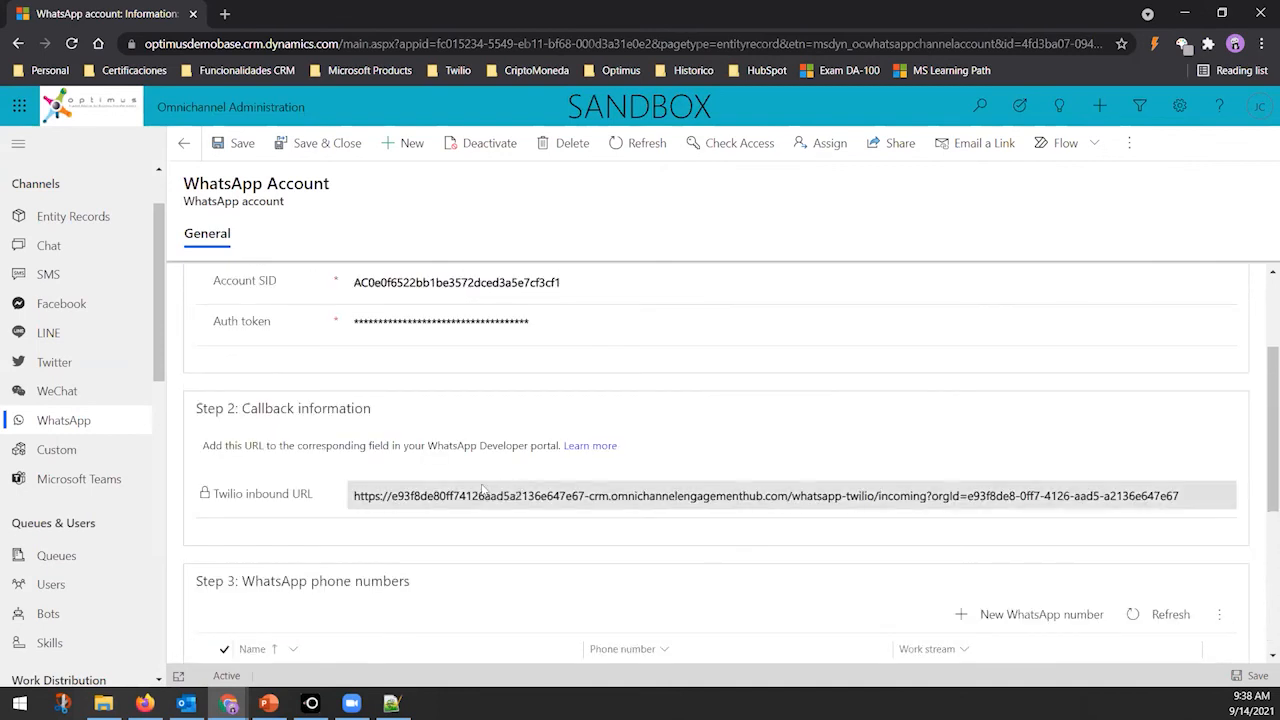
{"action": "scroll", "coordinate": [630, 509], "scroll_direction": "up", "scroll_amount": 2}
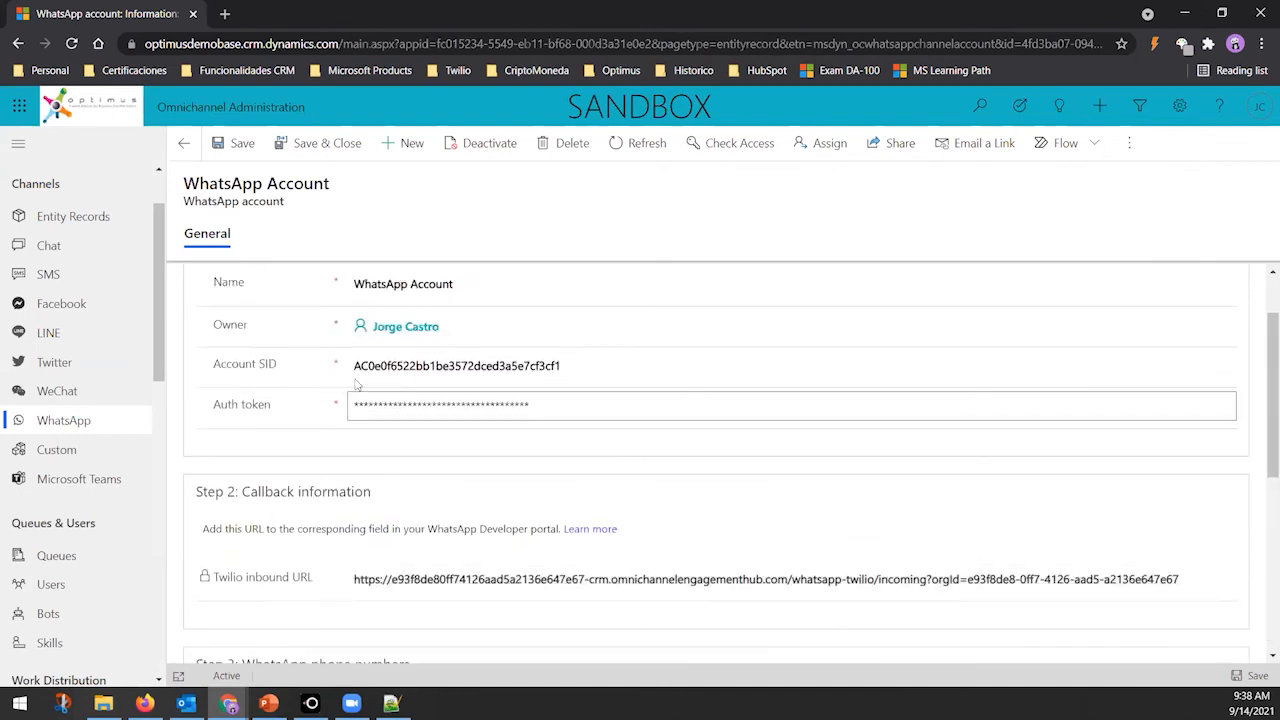
{"action": "scroll", "coordinate": [585, 528], "scroll_direction": "down", "scroll_amount": 5}
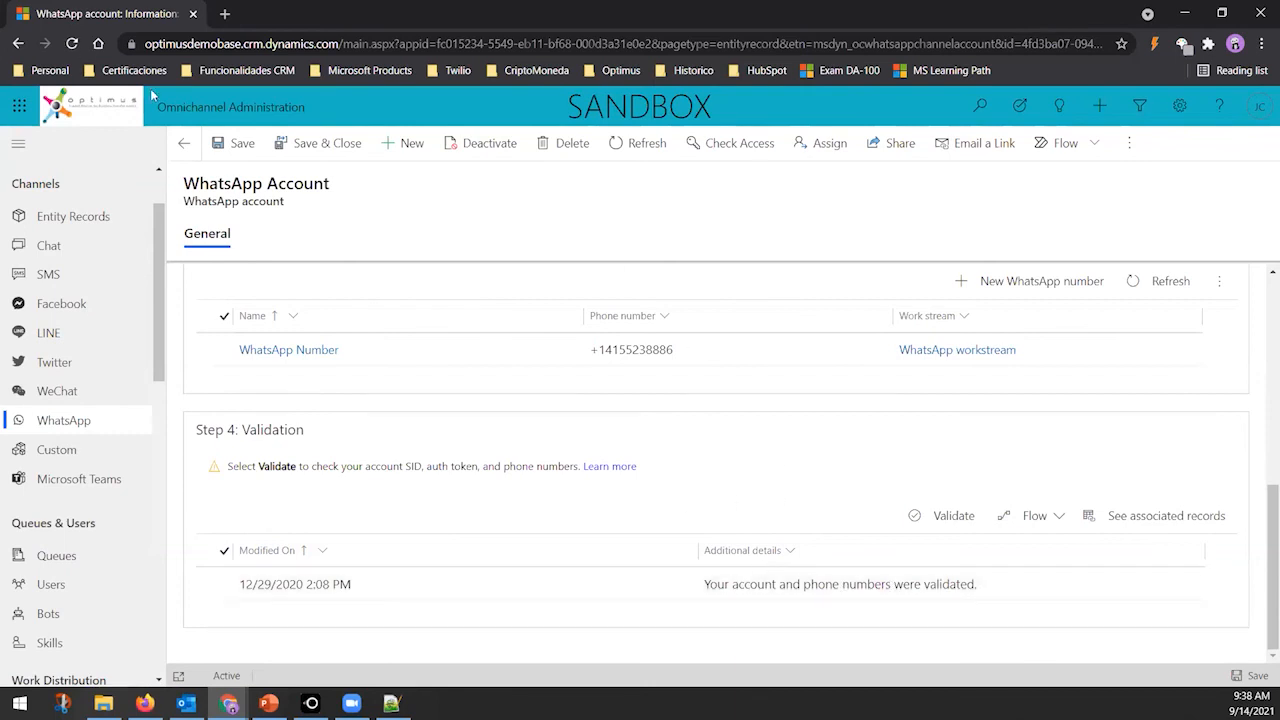
Open the Omnichannel for Customer Service app from the published apps
{"action": "left_click", "coordinate": [215, 114]}
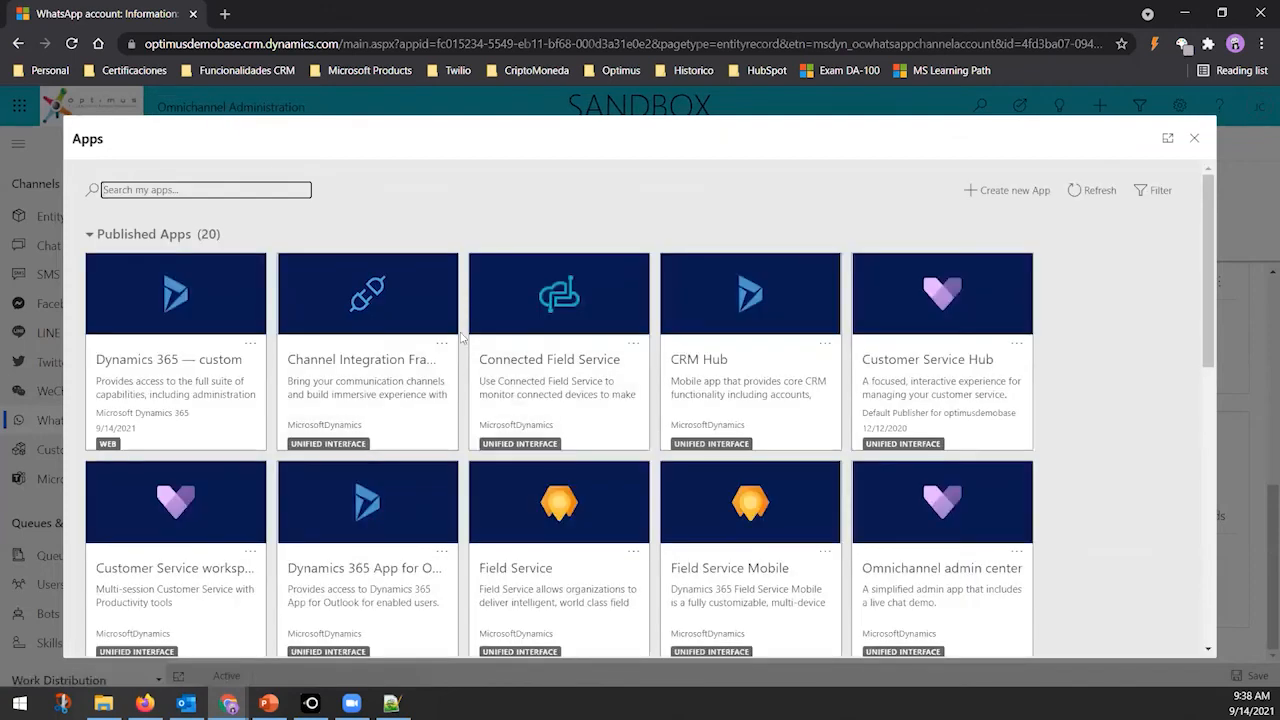
{"action": "scroll", "coordinate": [434, 434], "scroll_direction": "down", "scroll_amount": 5}
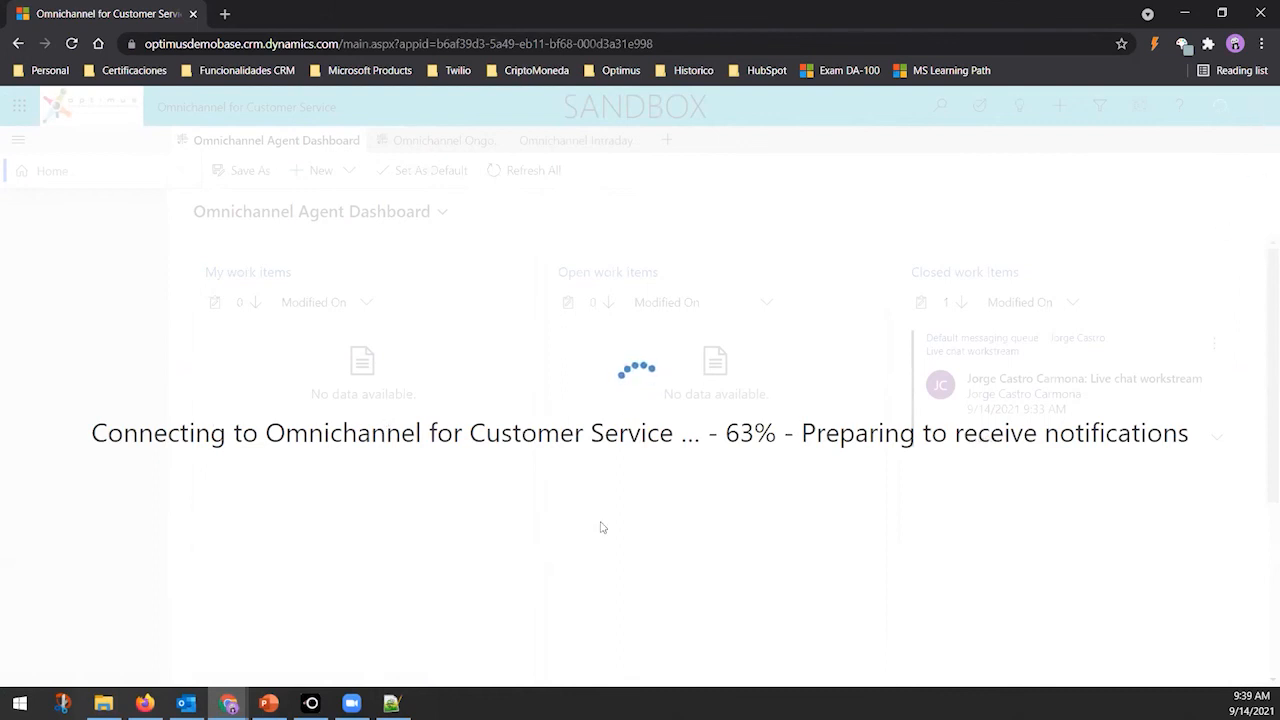
Show the customer's WhatsApp chat in the LetsView phone window and accept the incoming WhatsApp request on the agent dashboard
{"action": "mouse_move", "coordinate": [311, 703]}
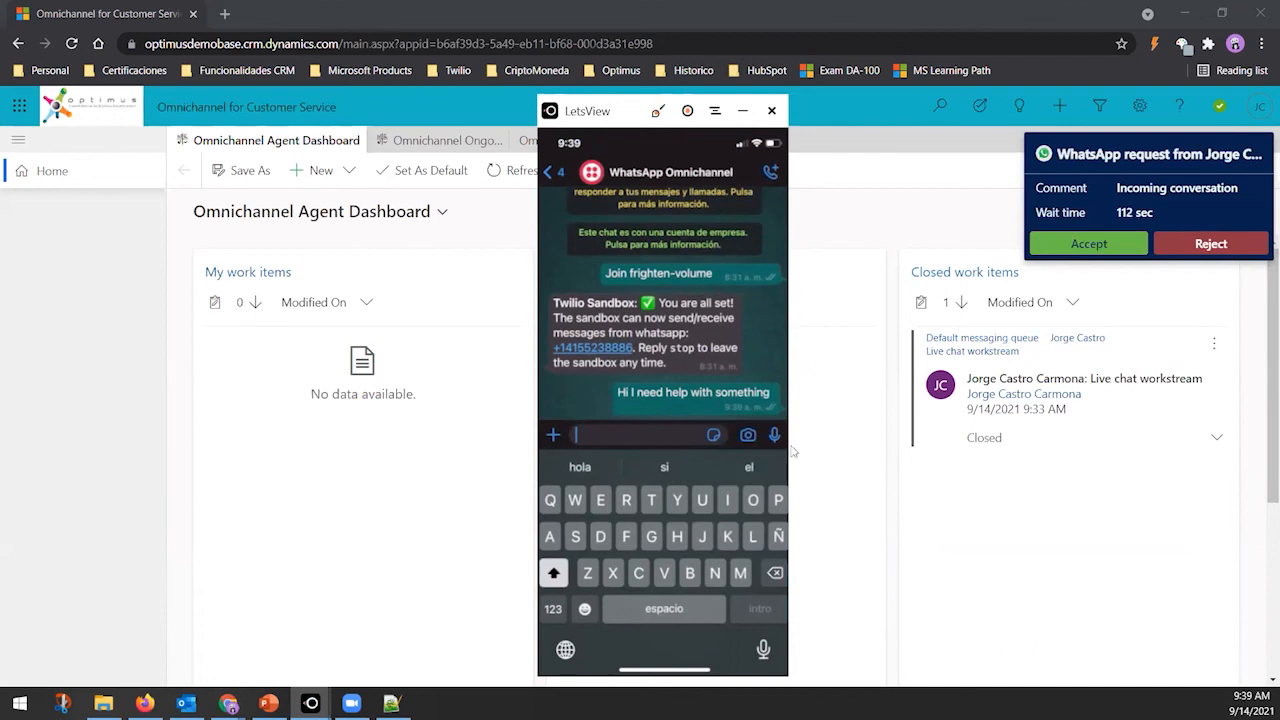
{"action": "left_click", "coordinate": [885, 212]}
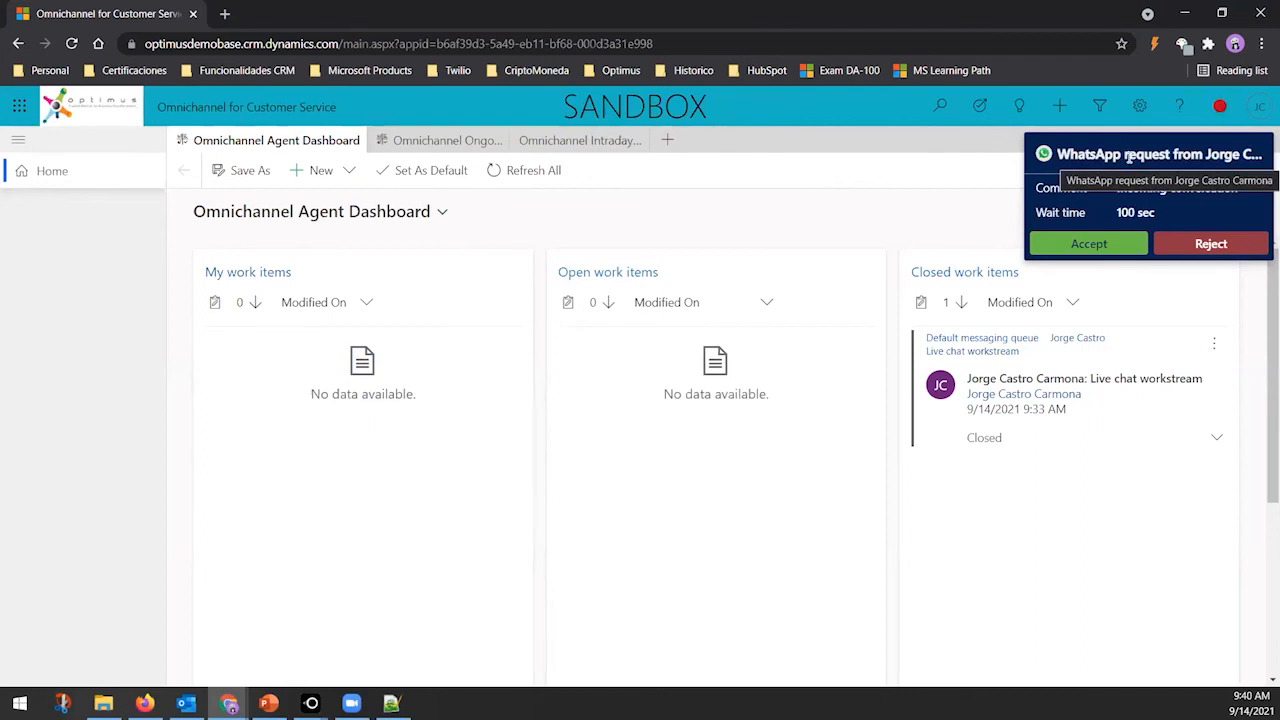
{"action": "left_click", "coordinate": [1100, 244]}
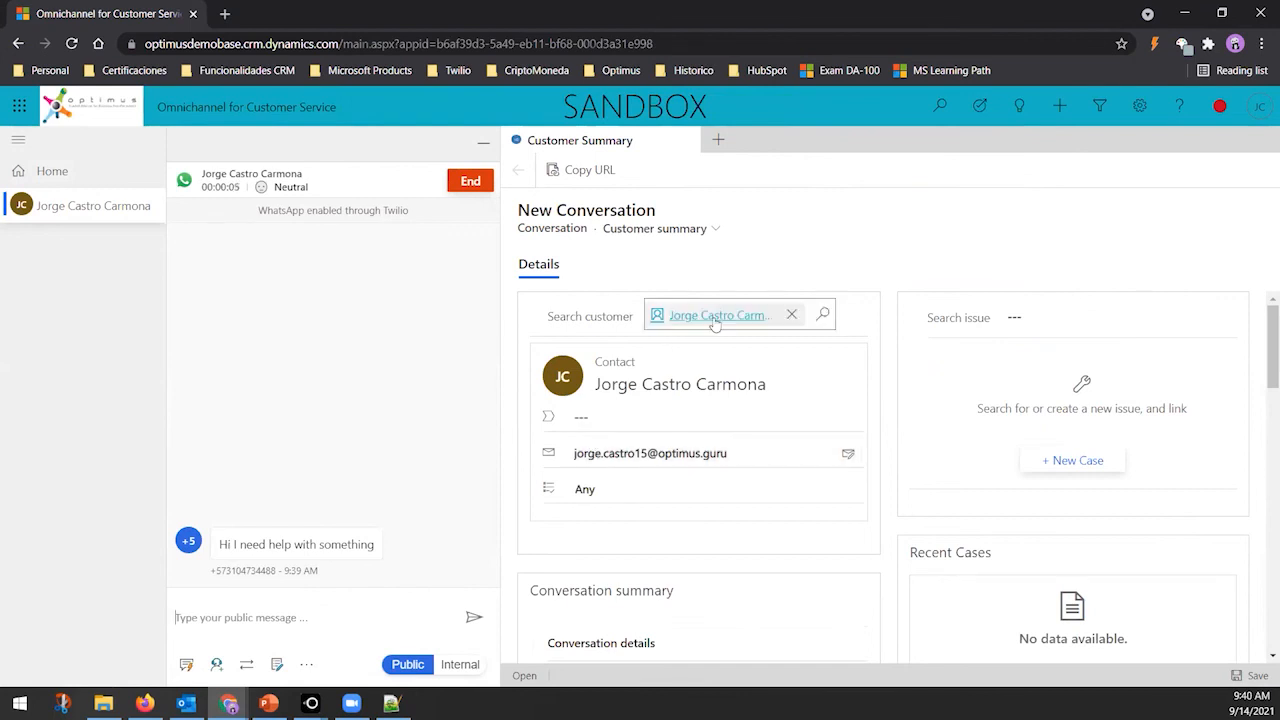
Examine the customer summary of the WhatsApp conversation, including contact details, conversation details and the timeline of past conversations
{"action": "mouse_move", "coordinate": [715, 325]}
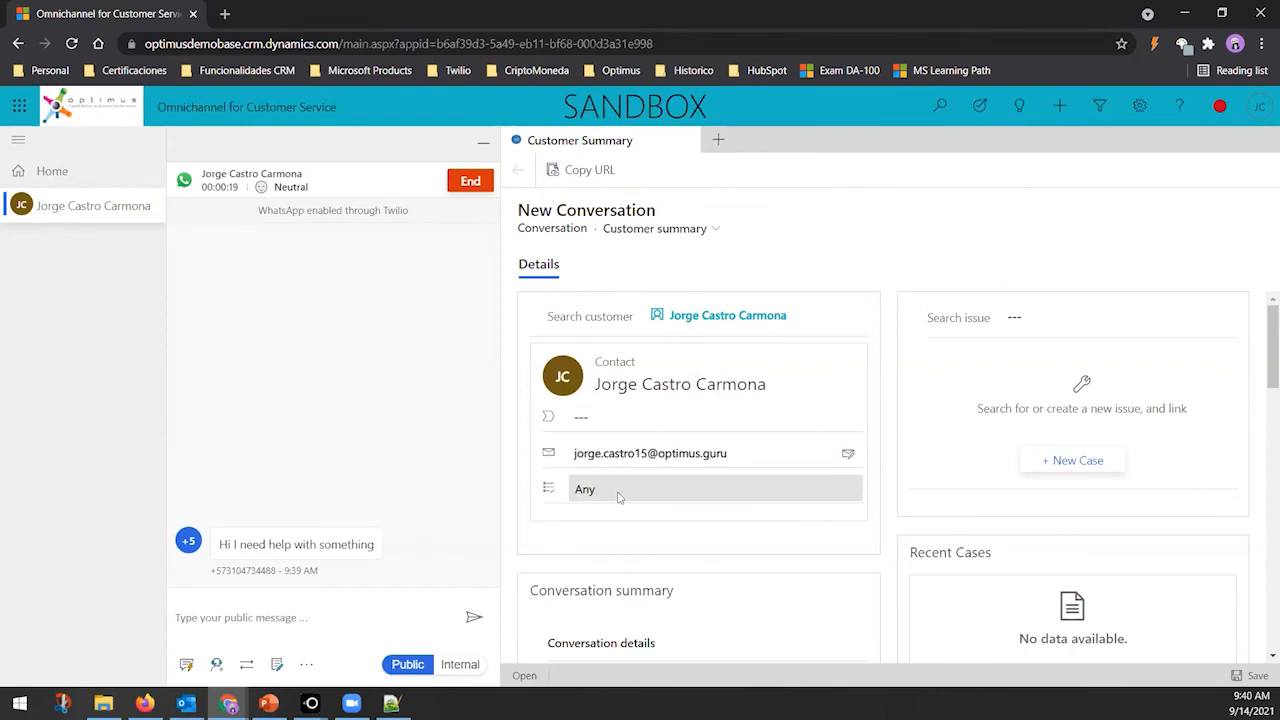
{"action": "scroll", "coordinate": [683, 411], "scroll_direction": "down", "scroll_amount": 5}
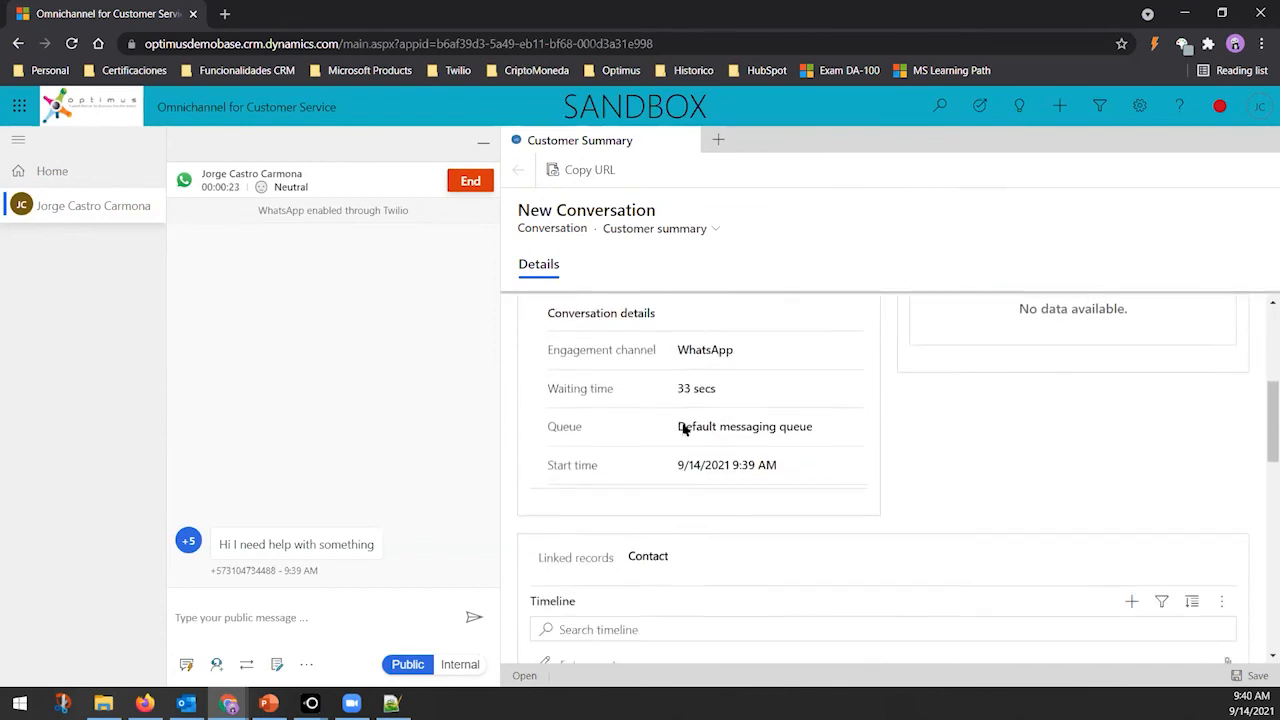
{"action": "scroll", "coordinate": [683, 428], "scroll_direction": "down", "scroll_amount": 2}
{"action": "scroll", "coordinate": [683, 430], "scroll_direction": "down", "scroll_amount": 2}
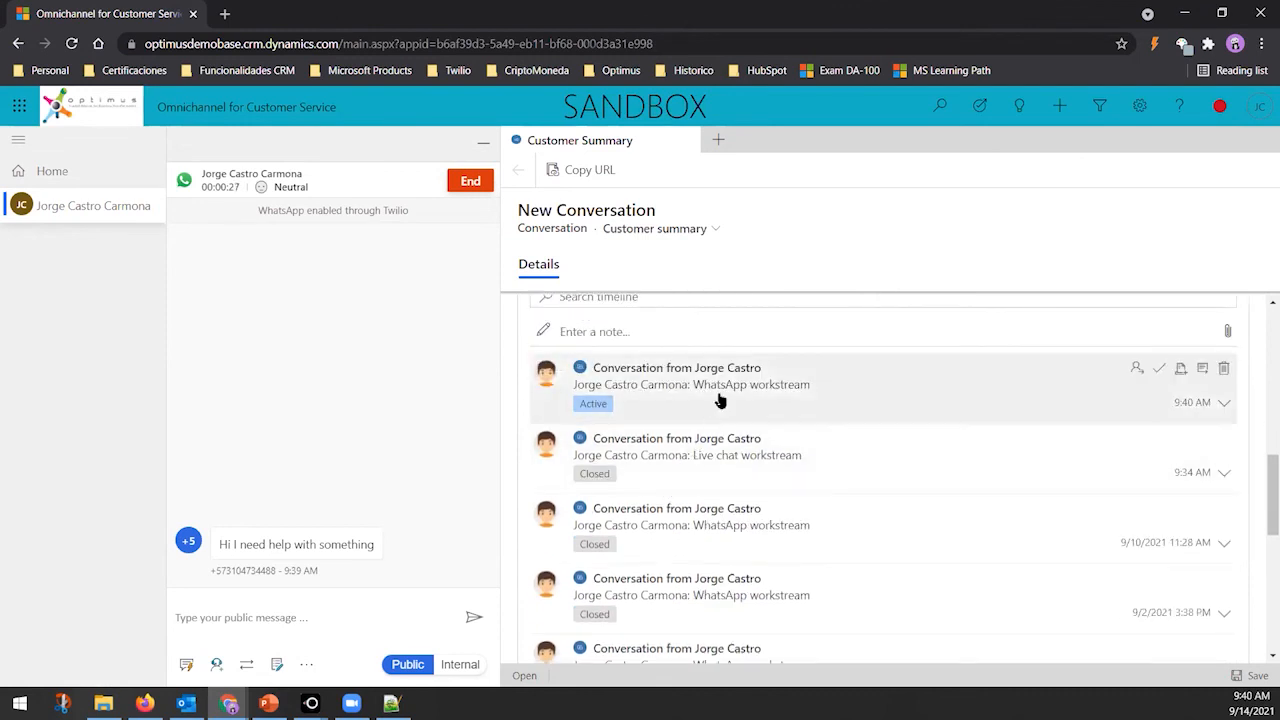
{"action": "scroll", "coordinate": [680, 528], "scroll_direction": "down", "scroll_amount": 2}
{"action": "scroll", "coordinate": [680, 530], "scroll_direction": "down", "scroll_amount": 2}
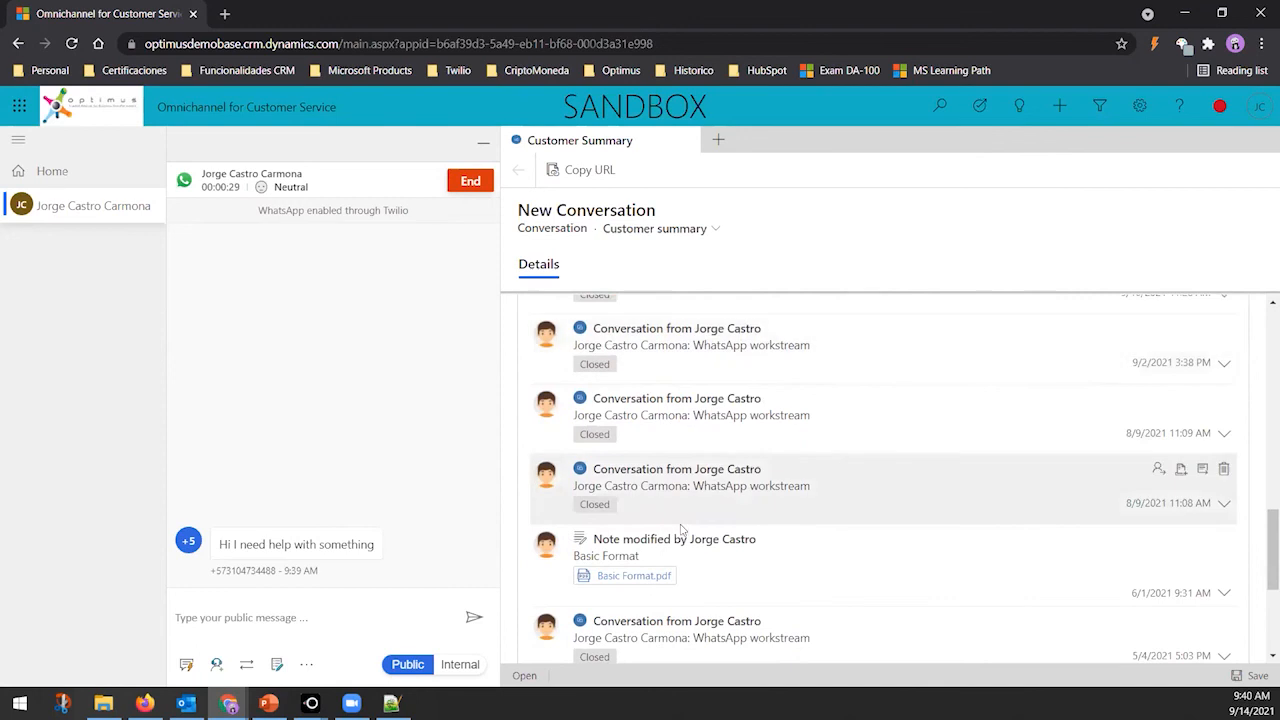
{"action": "scroll", "coordinate": [680, 530], "scroll_direction": "up", "scroll_amount": 2}
{"action": "scroll", "coordinate": [680, 530], "scroll_direction": "down", "scroll_amount": 1}
{"action": "scroll", "coordinate": [680, 530], "scroll_direction": "down", "scroll_amount": 2}
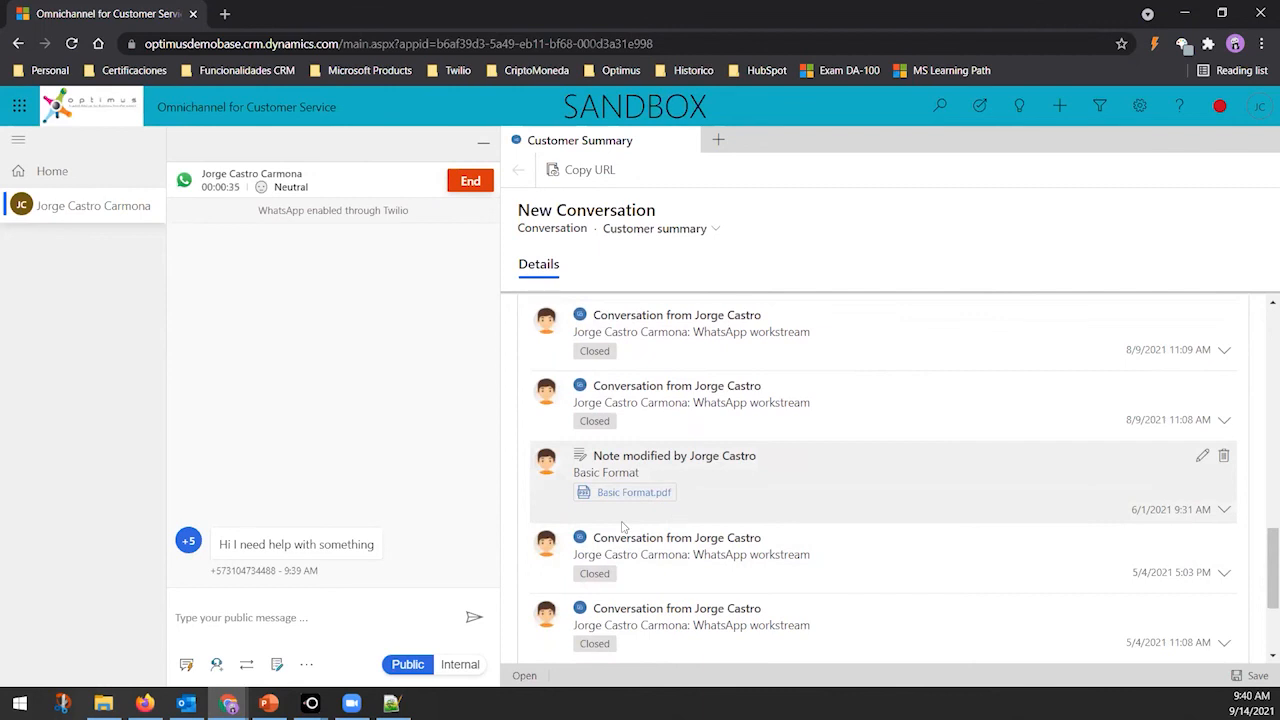
{"action": "scroll", "coordinate": [675, 540], "scroll_direction": "up", "scroll_amount": 8}
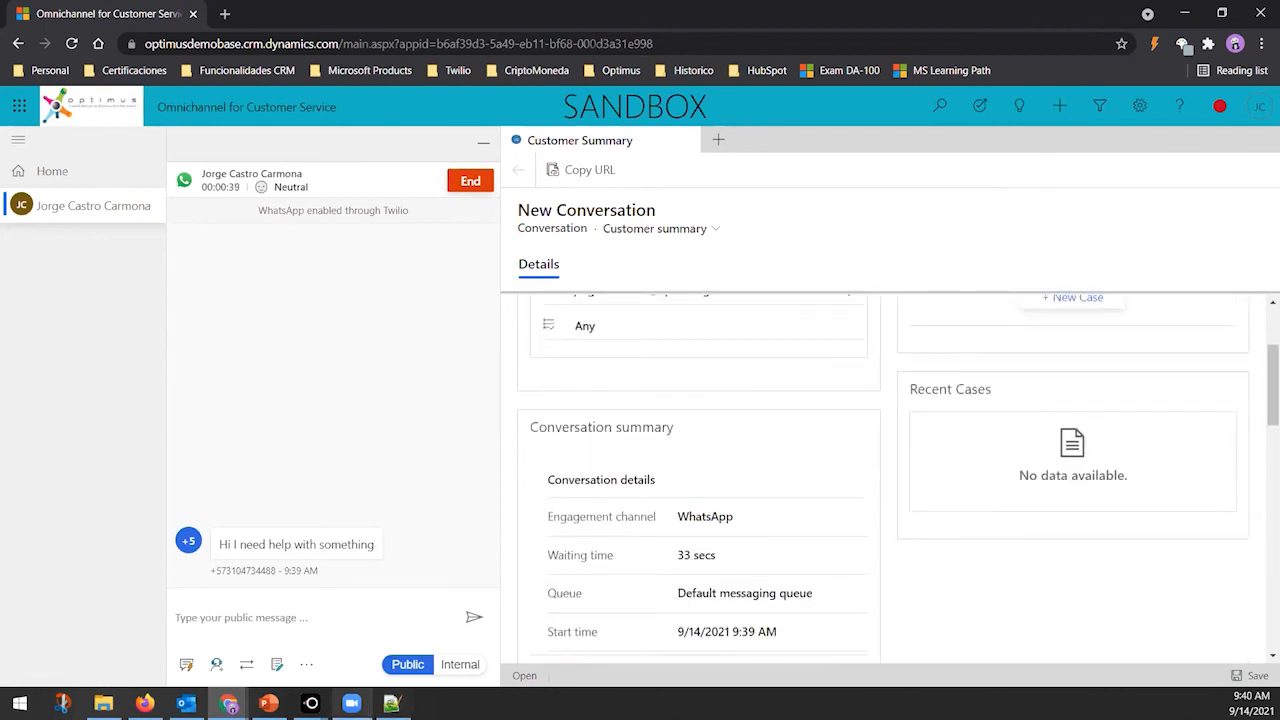
Send the public message "hi" to the customer in the WhatsApp conversation
{"action": "left_click", "coordinate": [294, 620]}
{"action": "type", "text": "hi"}
{"action": "key", "text": "Return"}
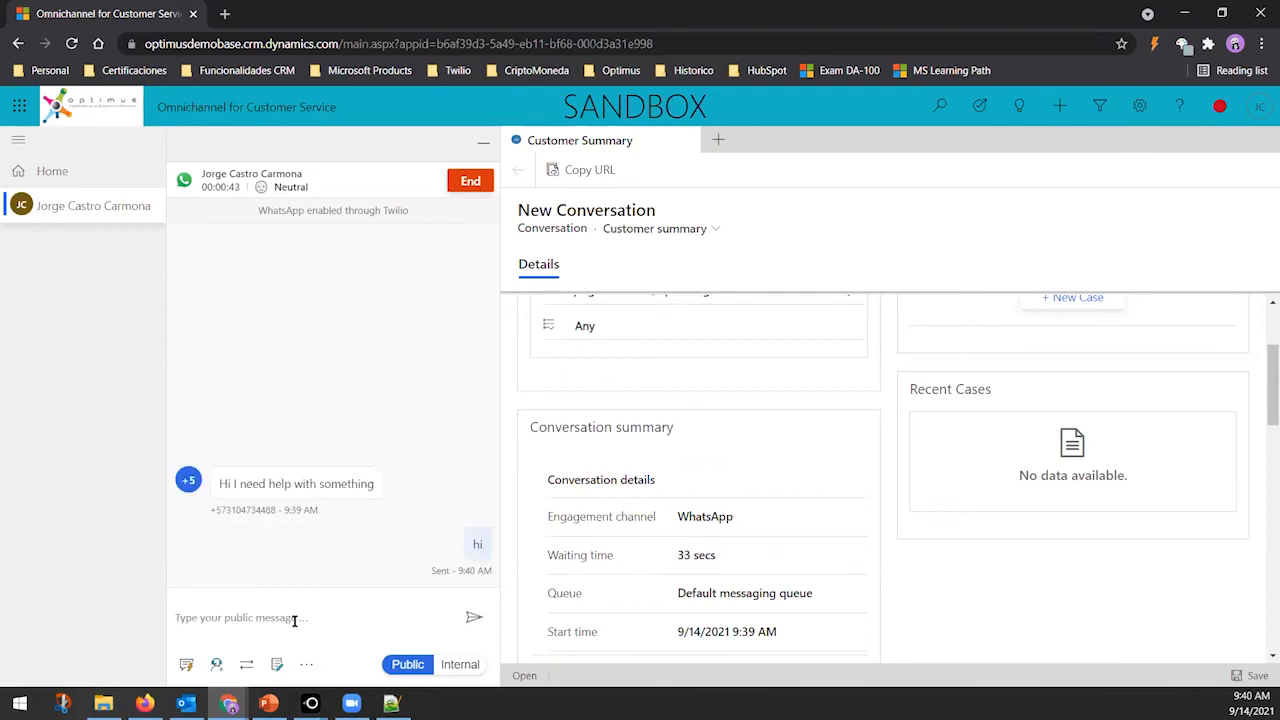
Reply "I am ok" from the customer's WhatsApp chat in the LetsView phone window and close that window
{"action": "left_click", "coordinate": [377, 648]}
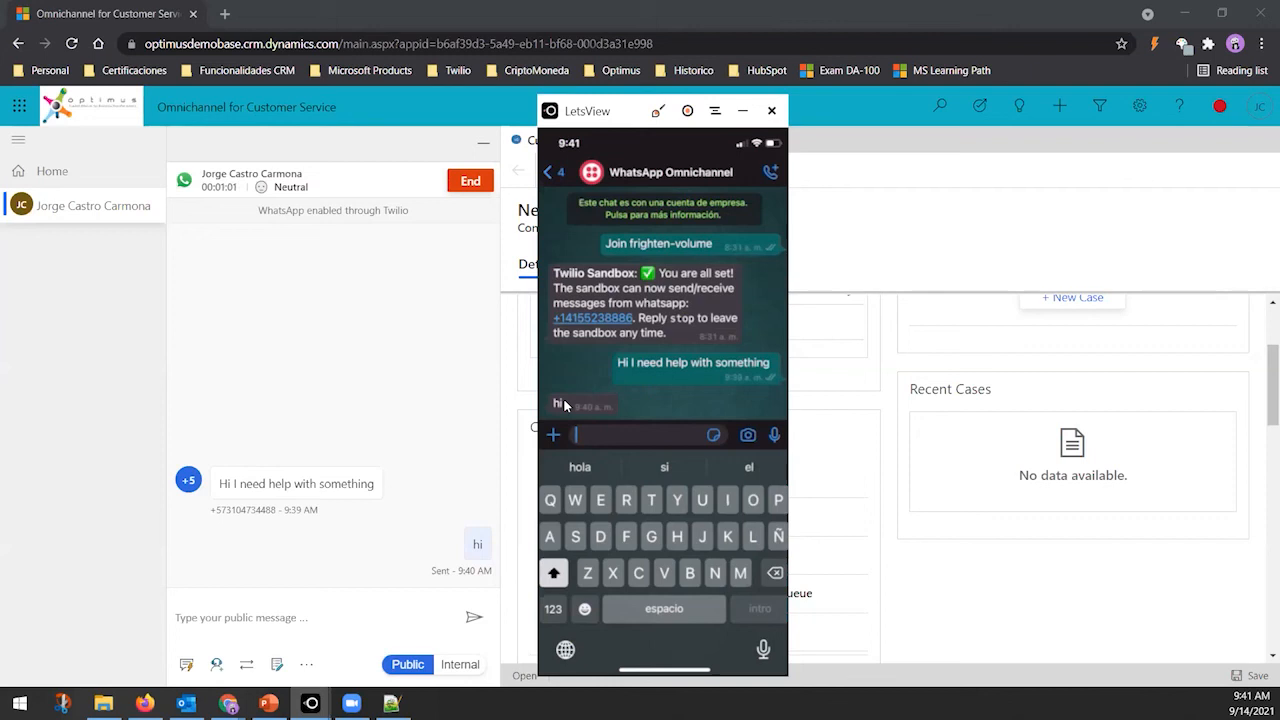
{"action": "type", "text": "I am ok"}
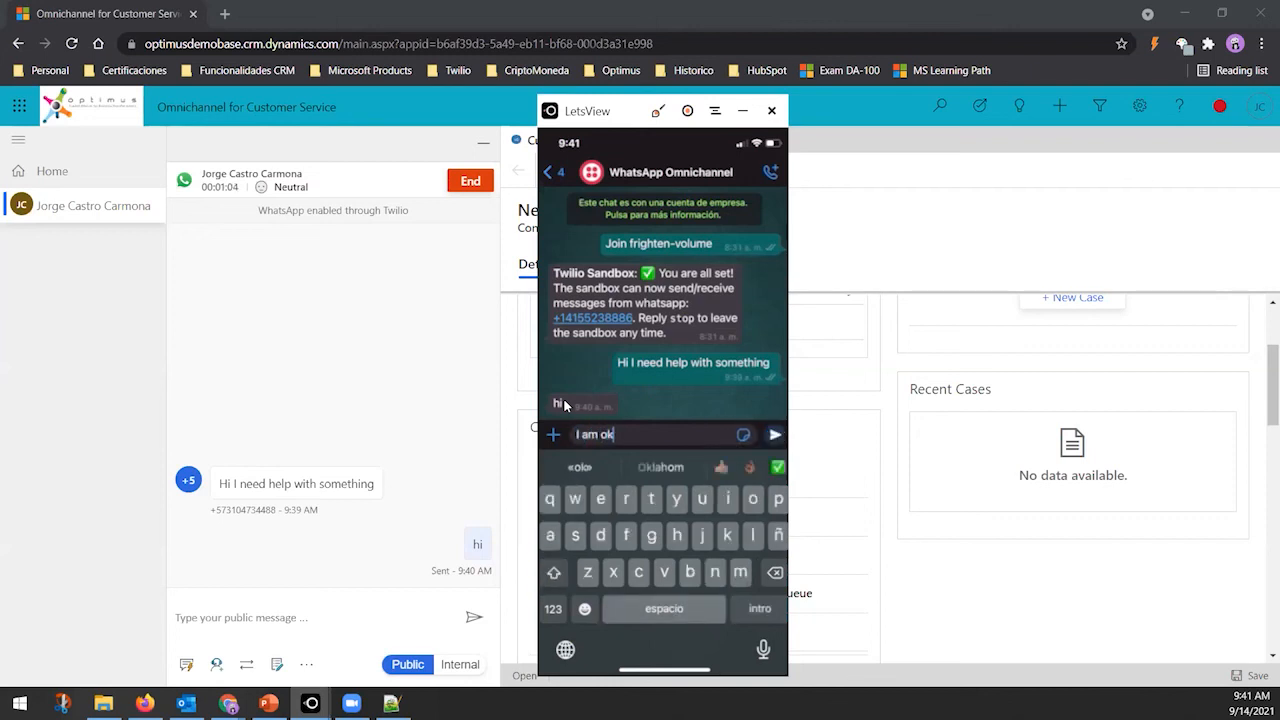
{"action": "key", "text": "Return"}
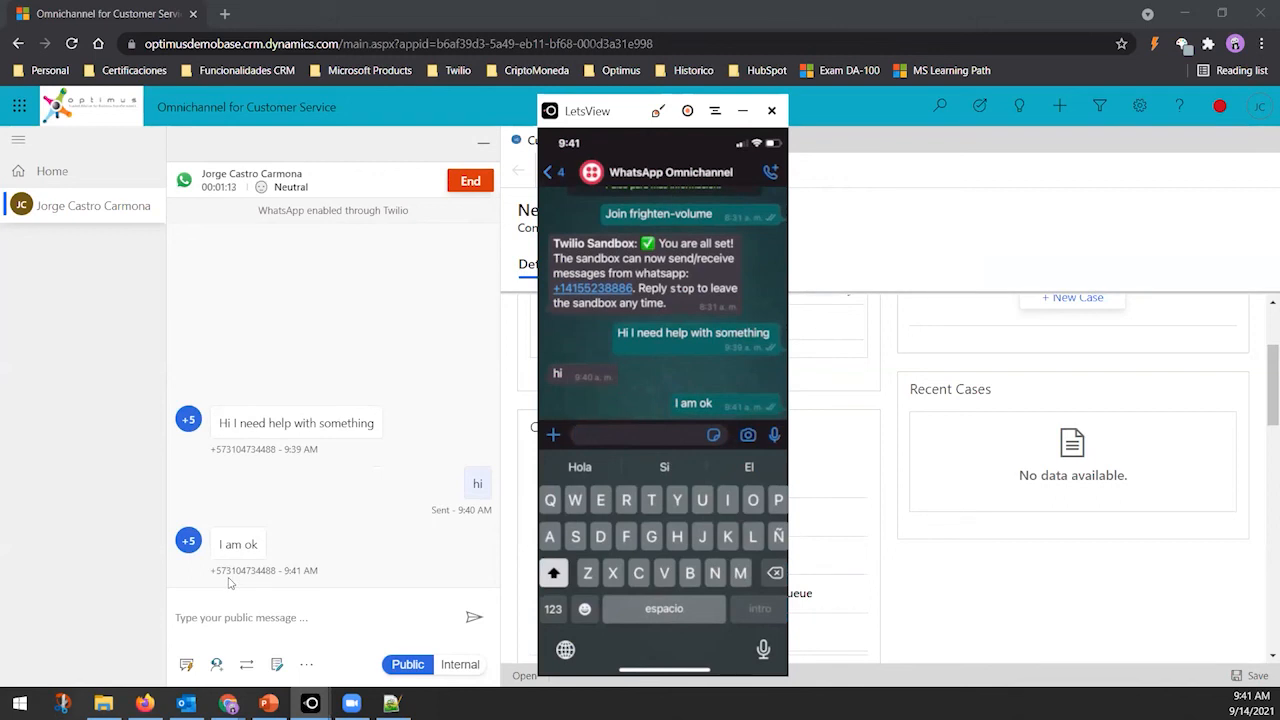
{"action": "left_click", "coordinate": [772, 112]}
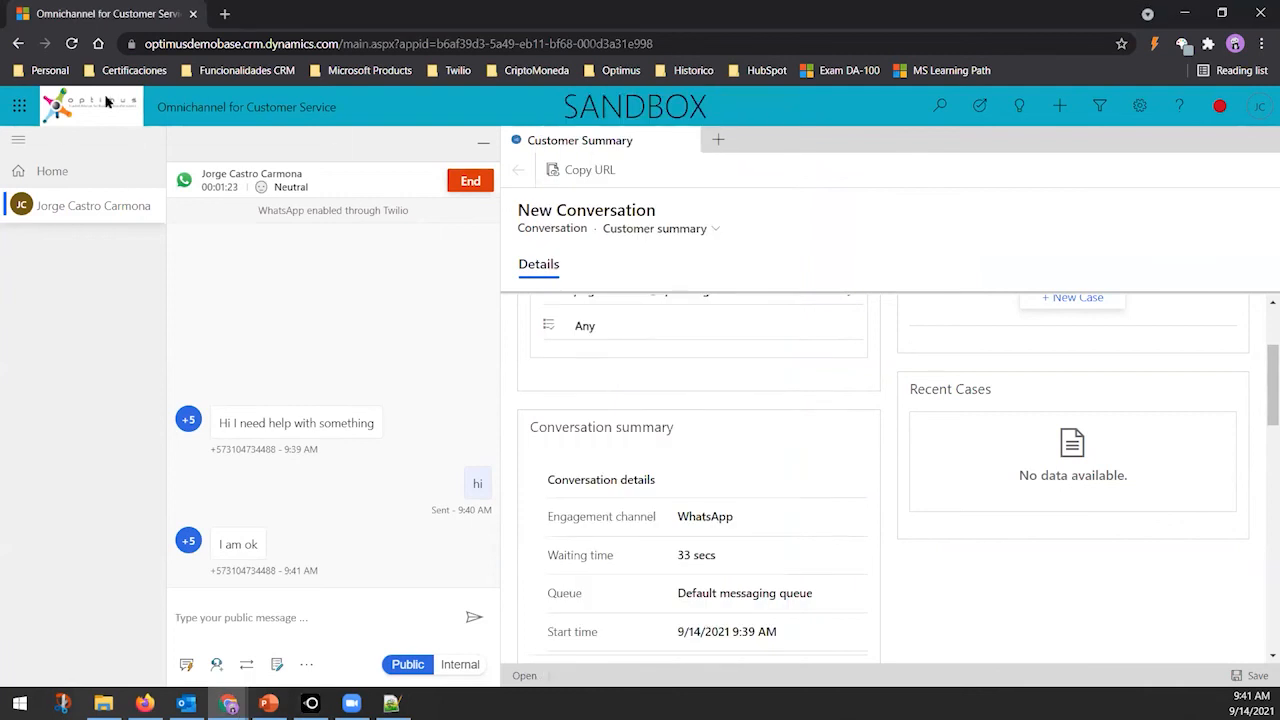
Switch from Omnichannel for Customer Service to the Omnichannel Administration app, leaving the current page without saving
{"action": "left_click", "coordinate": [216, 106]}
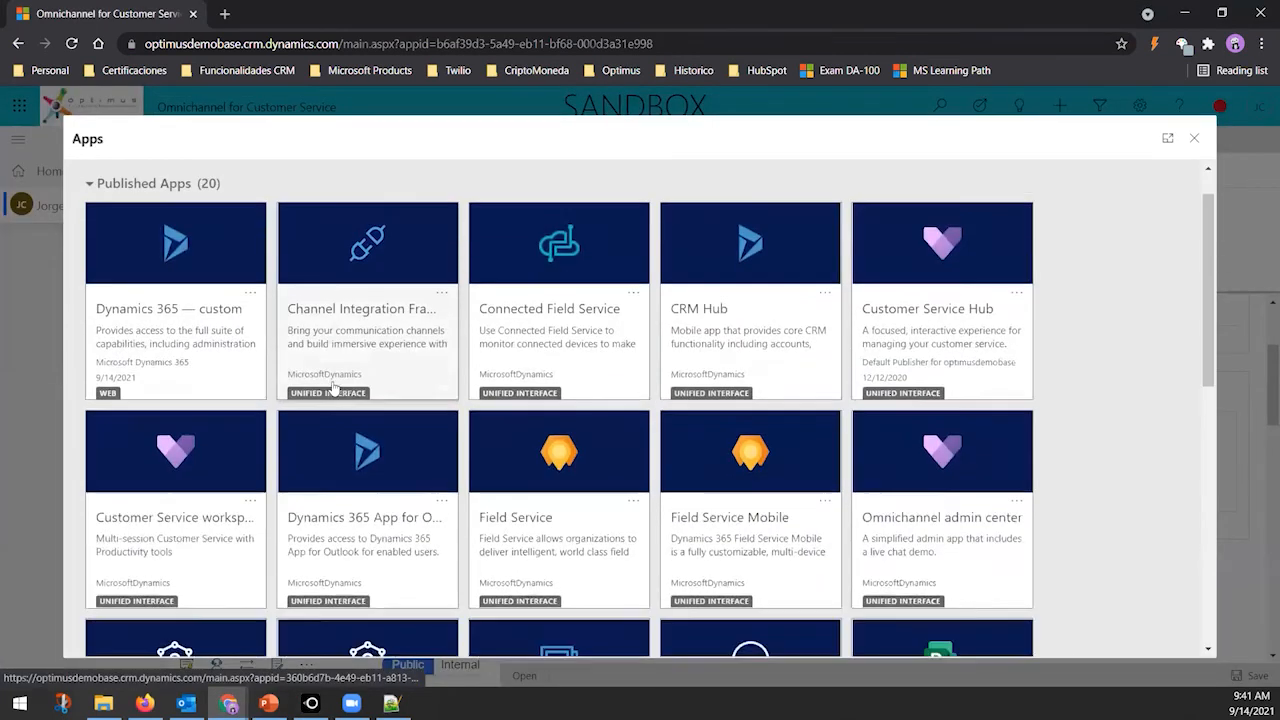
{"action": "scroll", "coordinate": [363, 341], "scroll_direction": "down", "scroll_amount": 3}
{"action": "left_click", "coordinate": [363, 341]}
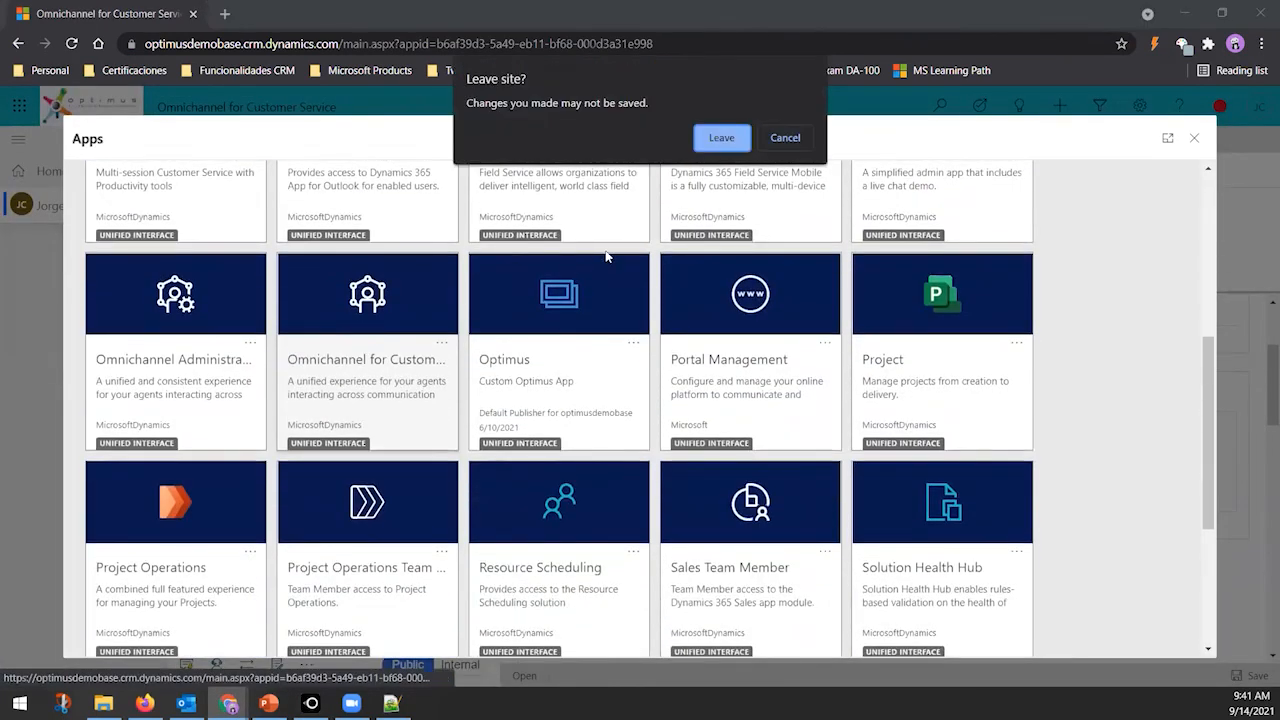
{"action": "key", "text": "Escape"}
{"action": "left_click", "coordinate": [158, 375]}
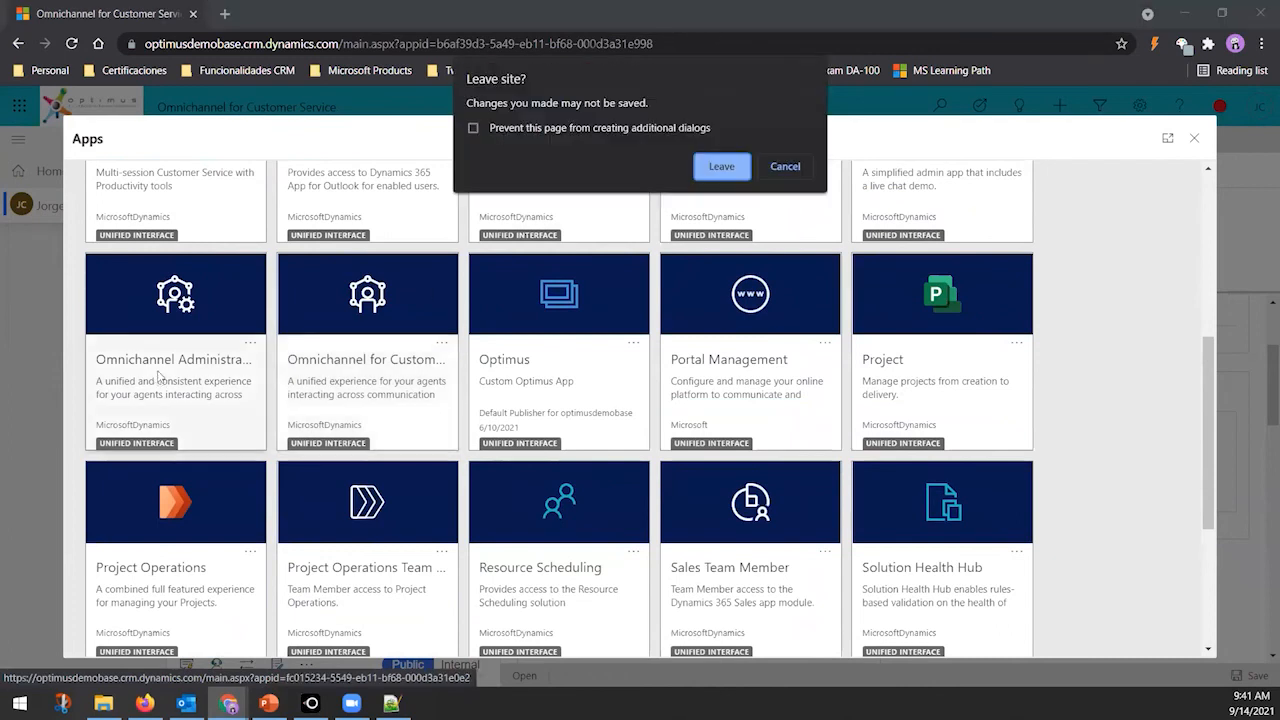
{"action": "left_click", "coordinate": [721, 167]}
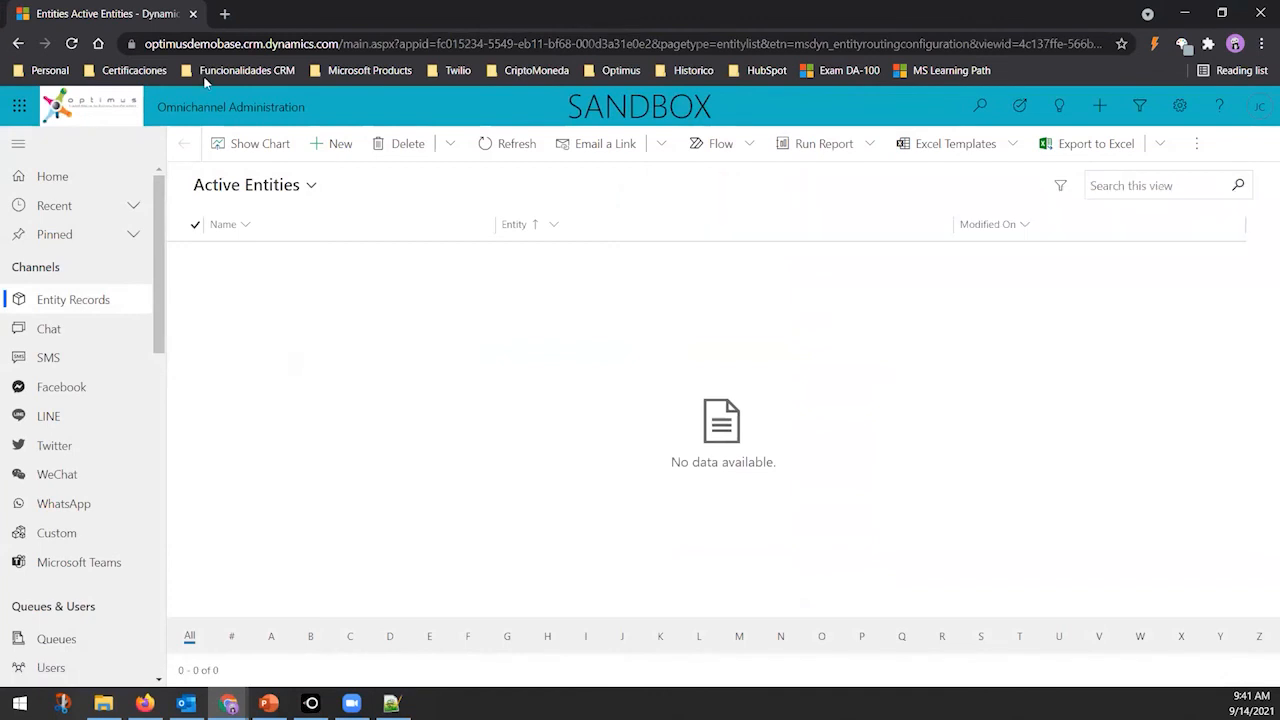
Open the existing WhatsApp account record and review its Twilio account details and callback information
{"action": "scroll", "coordinate": [77, 530], "scroll_direction": "down", "scroll_amount": 2}
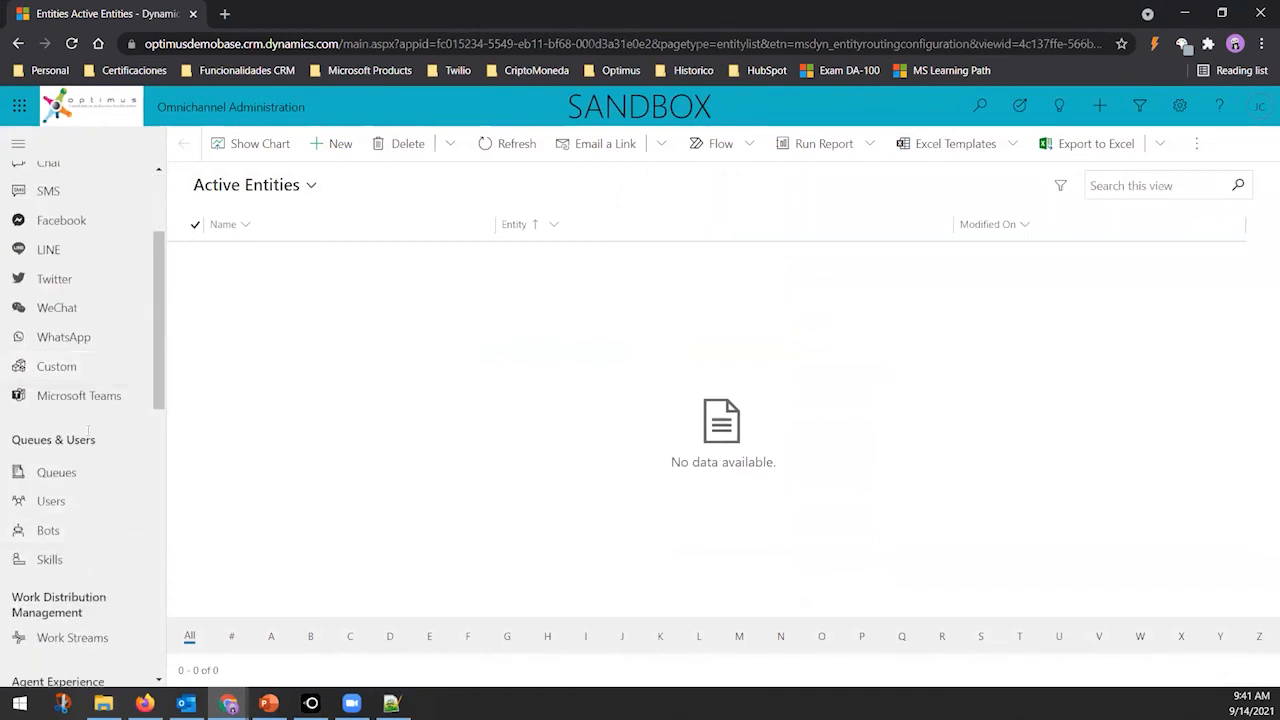
{"action": "left_click", "coordinate": [83, 337]}
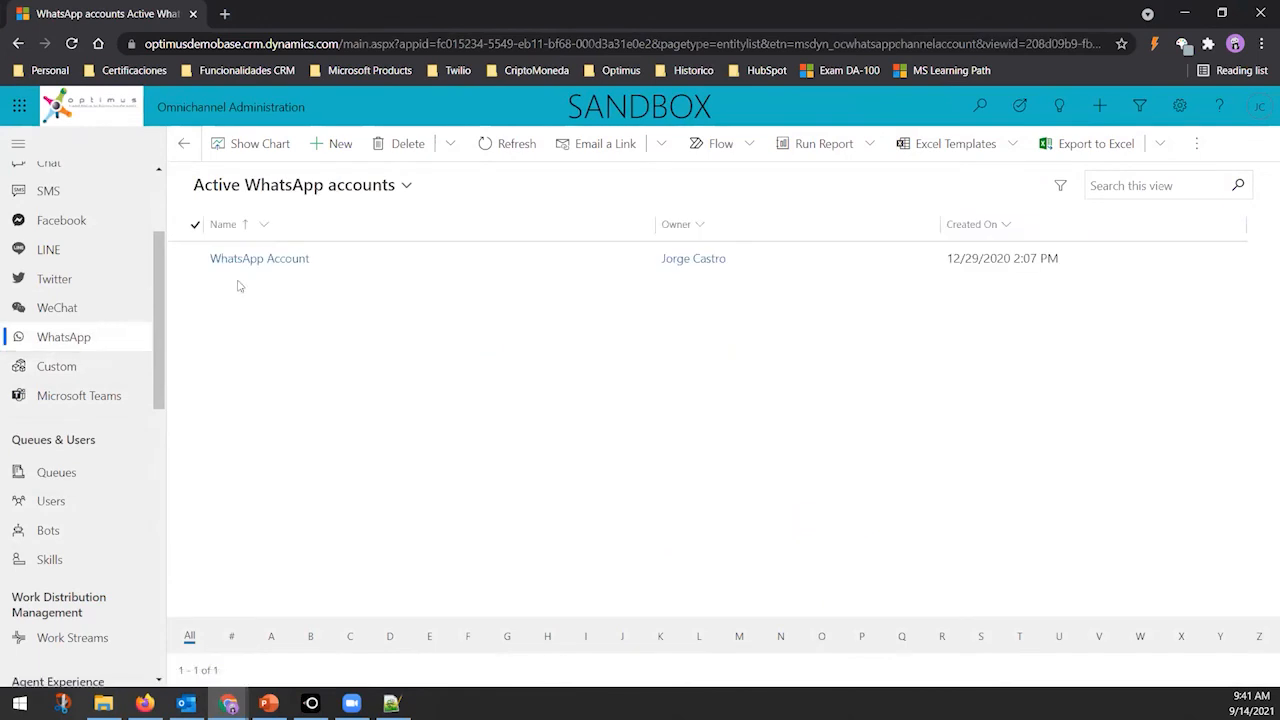
{"action": "left_click", "coordinate": [260, 259]}
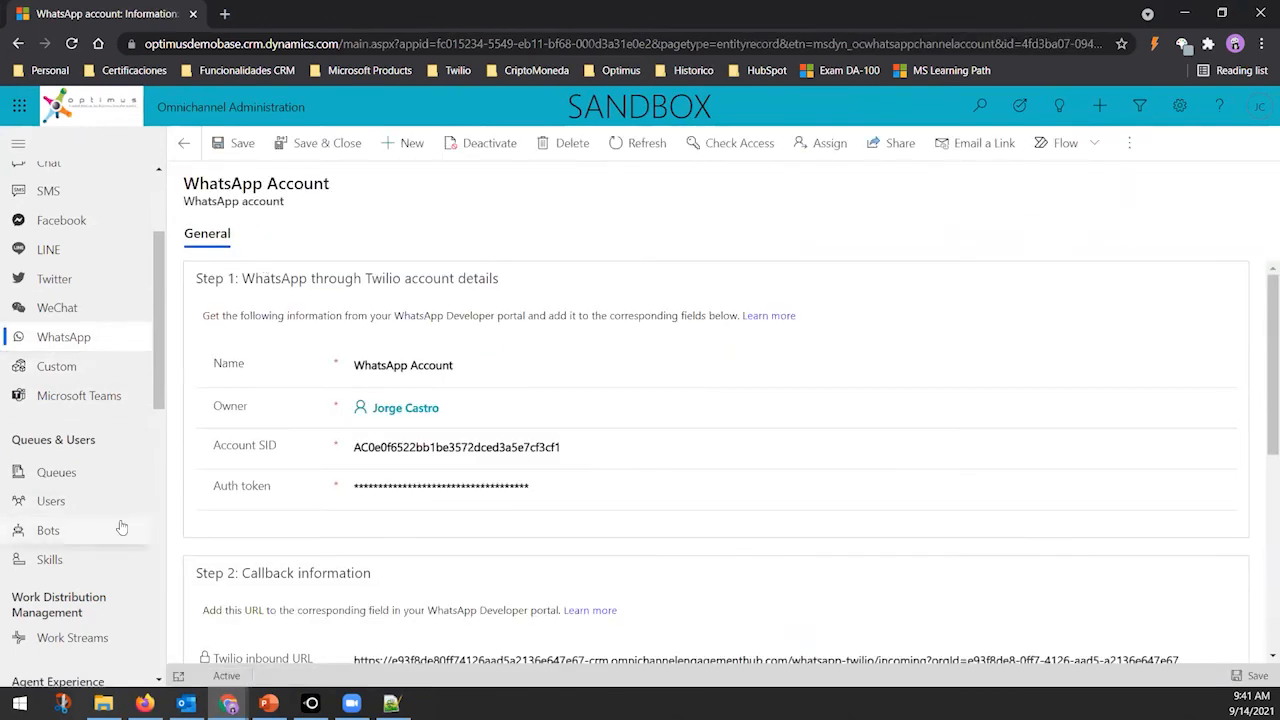
{"action": "scroll", "coordinate": [331, 519], "scroll_direction": "down", "scroll_amount": 1}
{"action": "scroll", "coordinate": [86, 509], "scroll_direction": "down", "scroll_amount": 3}
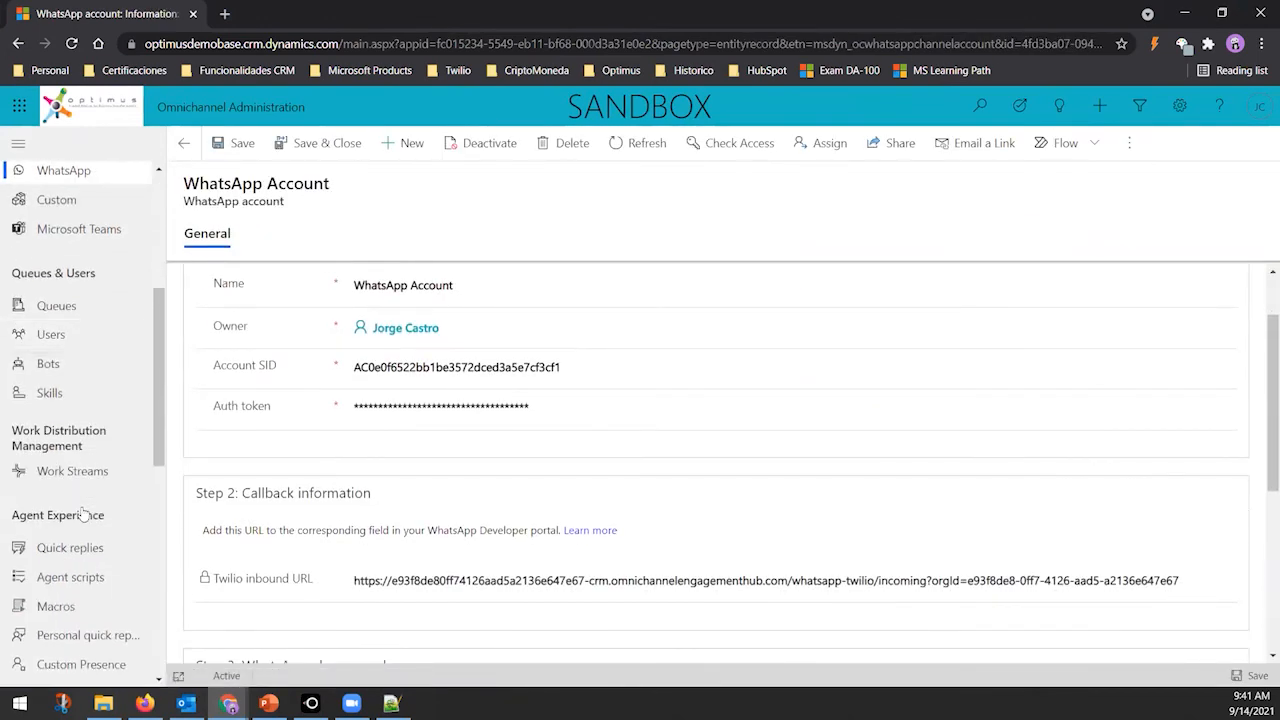
Open the WhatsApp workstream and view its work distribution settings and context variables
{"action": "left_click", "coordinate": [88, 476]}
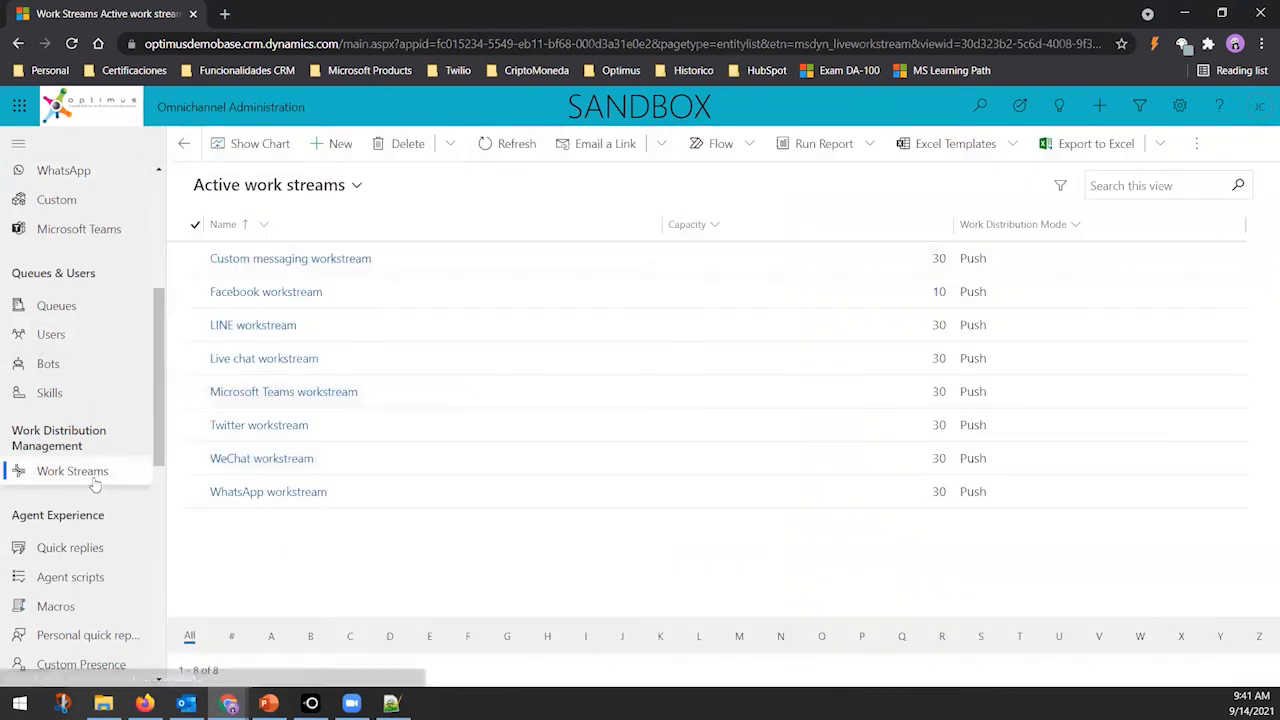
{"action": "left_click", "coordinate": [283, 494]}
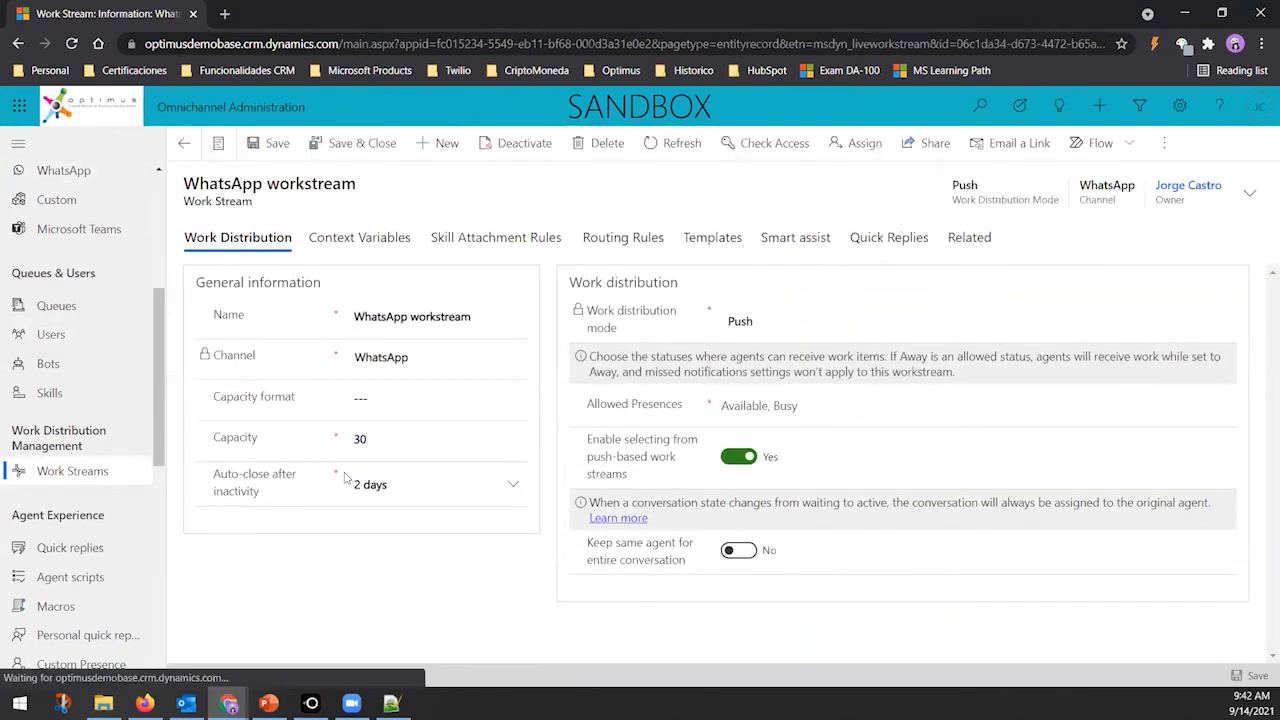
{"action": "left_click", "coordinate": [348, 242]}
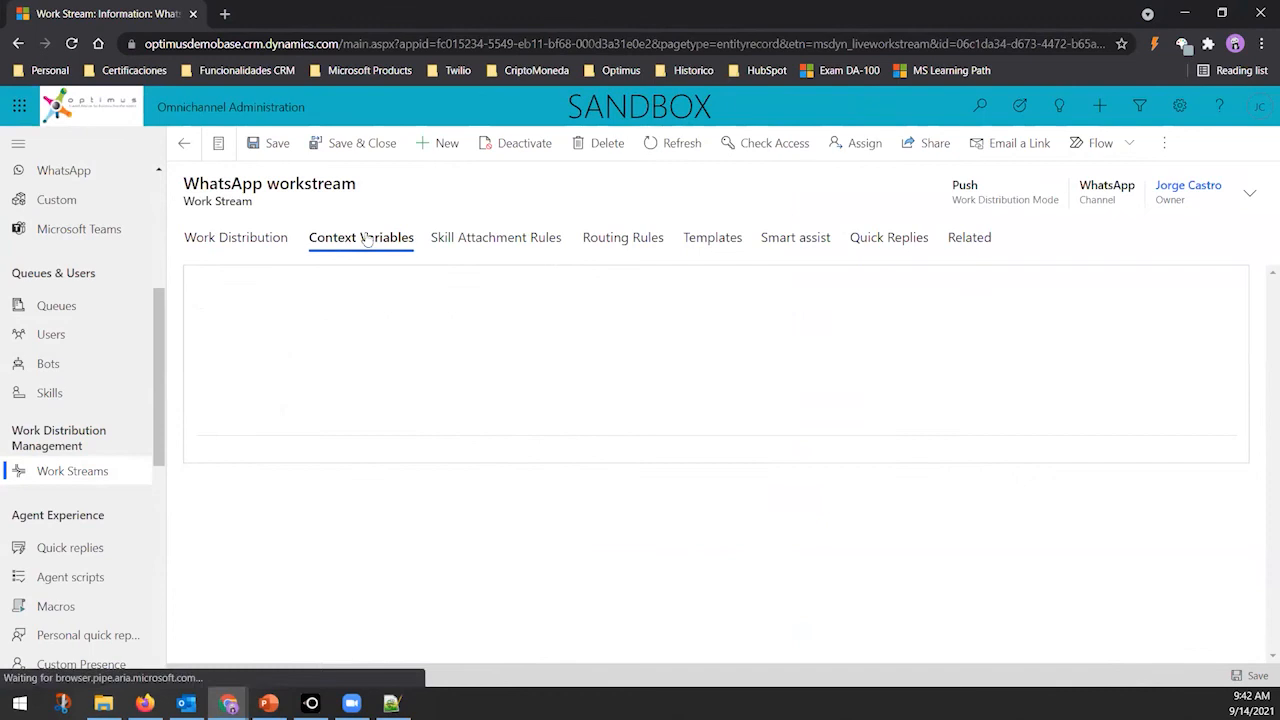
Open the Portal Chat widget from the related chat widgets of the Live chat workstream
{"action": "left_click", "coordinate": [112, 473]}
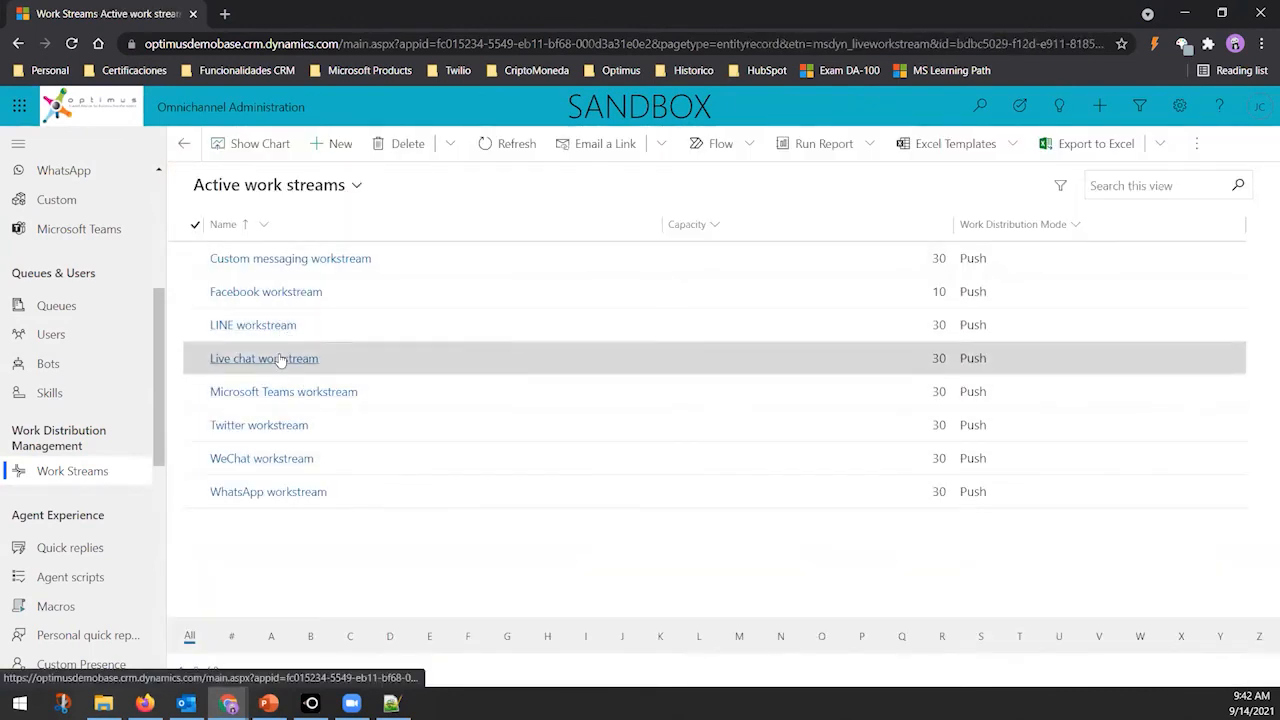
{"action": "left_click", "coordinate": [280, 358]}
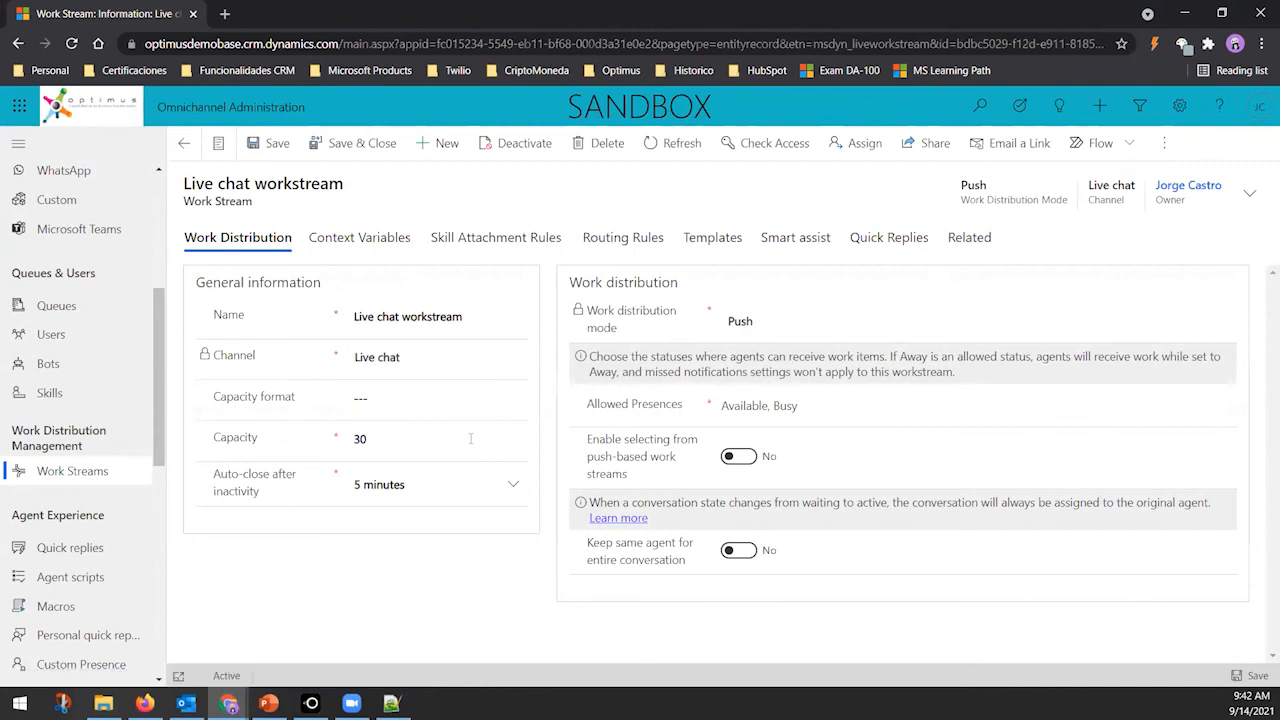
{"action": "left_click", "coordinate": [960, 238]}
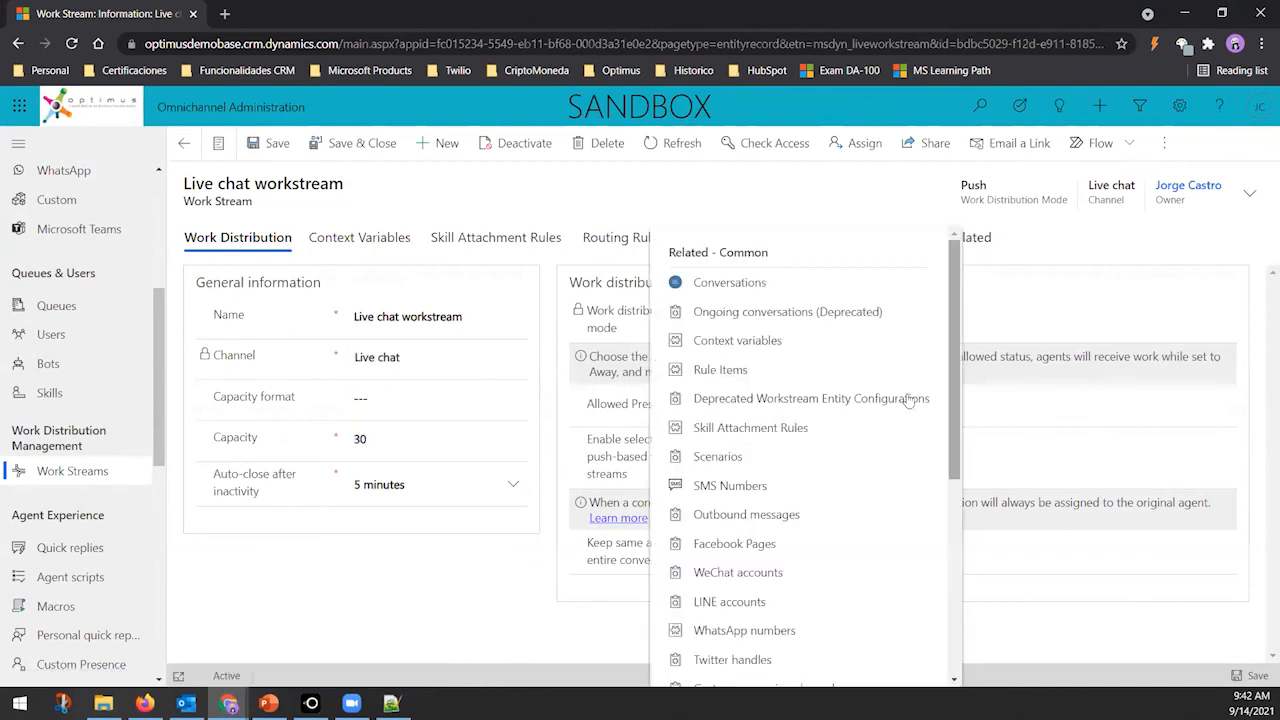
{"action": "scroll", "coordinate": [833, 510], "scroll_direction": "down", "scroll_amount": 5}
{"action": "scroll", "coordinate": [765, 555], "scroll_direction": "down", "scroll_amount": 5}
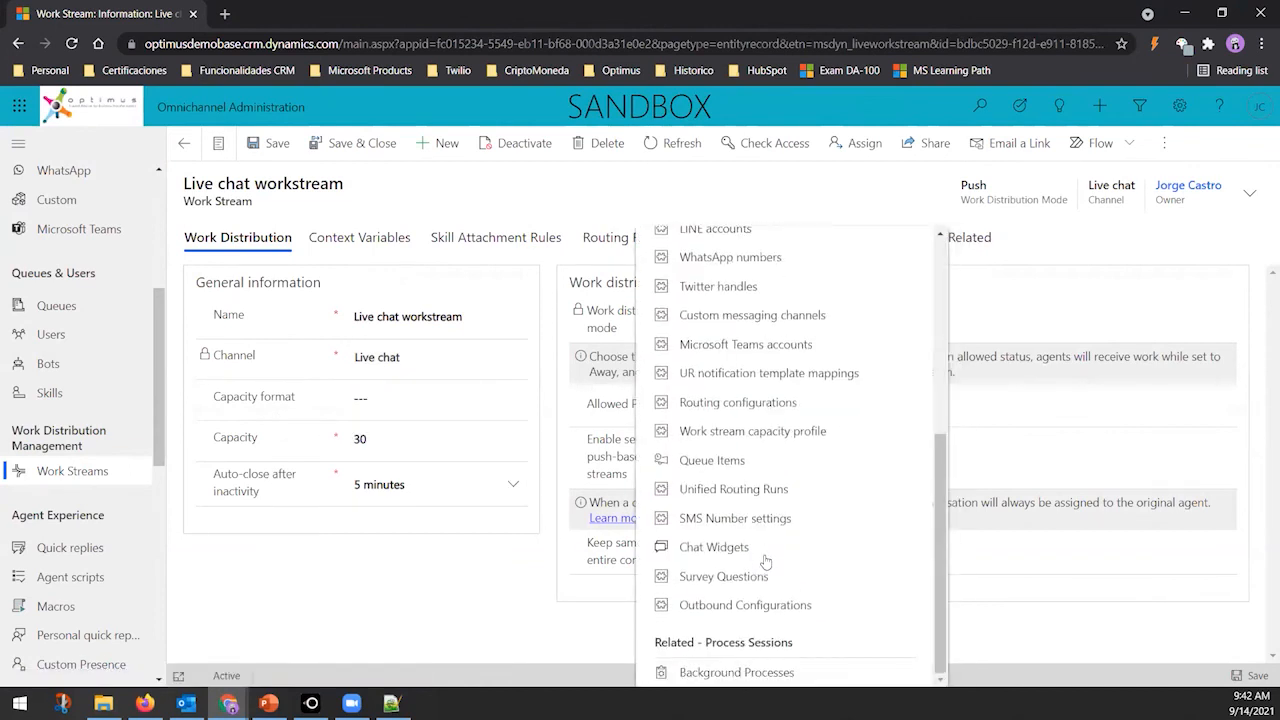
{"action": "left_click", "coordinate": [733, 548]}
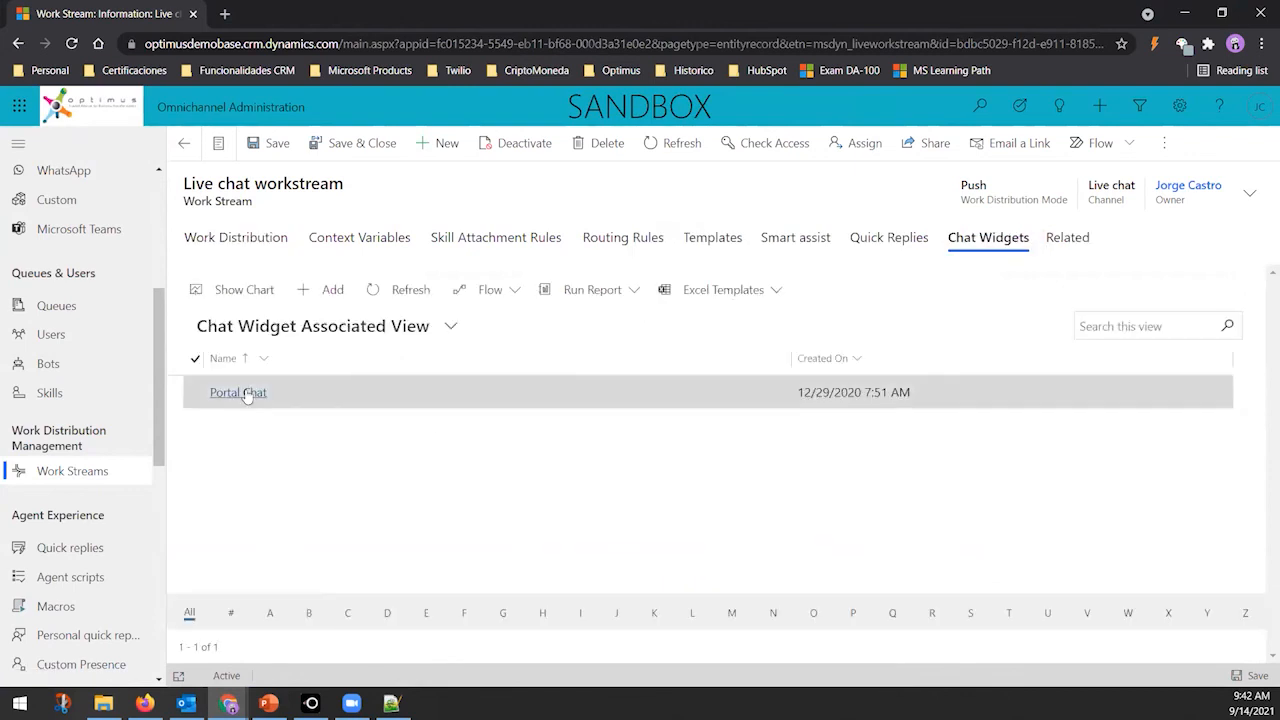
{"action": "left_click", "coordinate": [247, 393]}
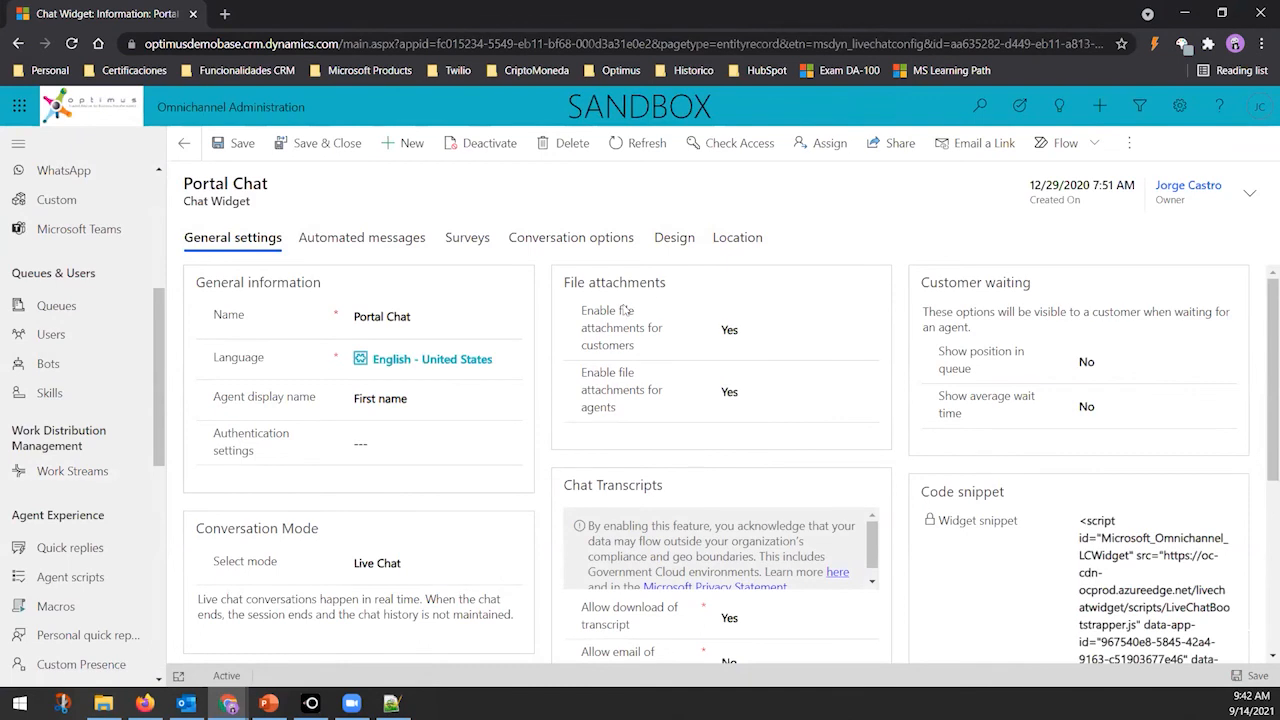
Set Allow email of transcript to Yes for the Portal Chat widget, leaving its Sender Mailbox empty
{"action": "scroll", "coordinate": [605, 400], "scroll_direction": "down", "scroll_amount": 2}
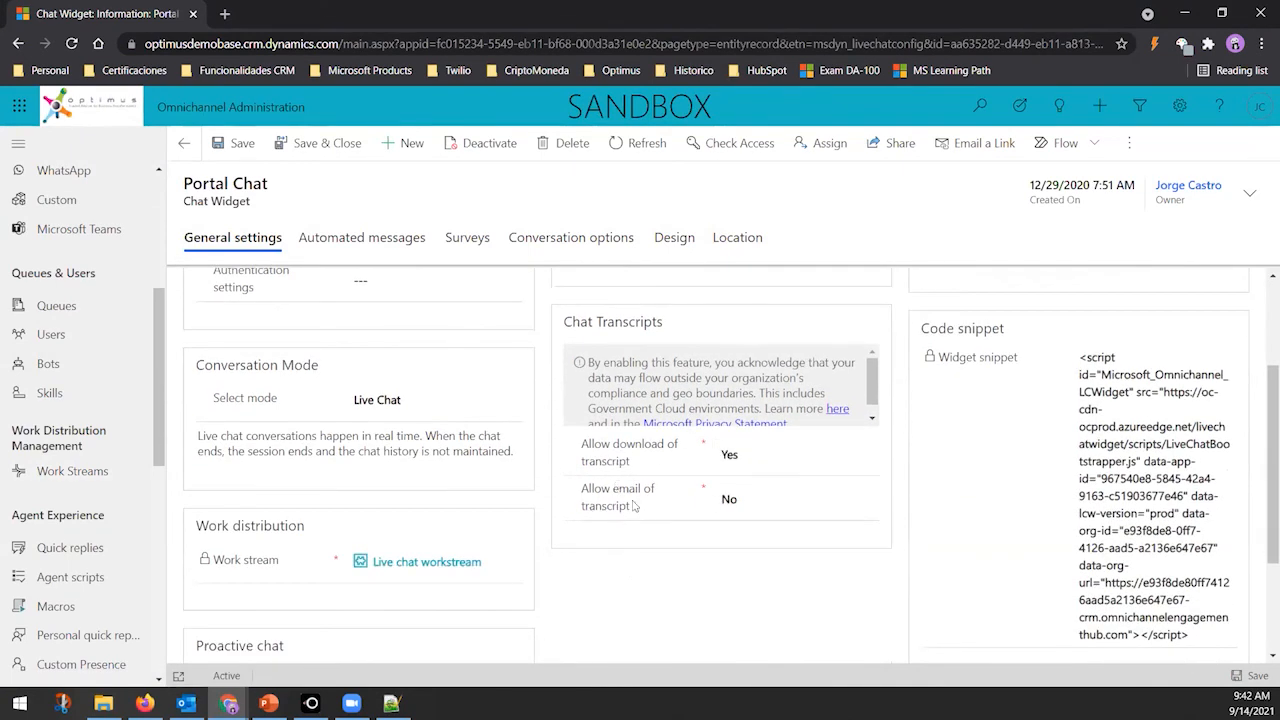
{"action": "left_click", "coordinate": [746, 513]}
{"action": "left_click", "coordinate": [739, 533]}
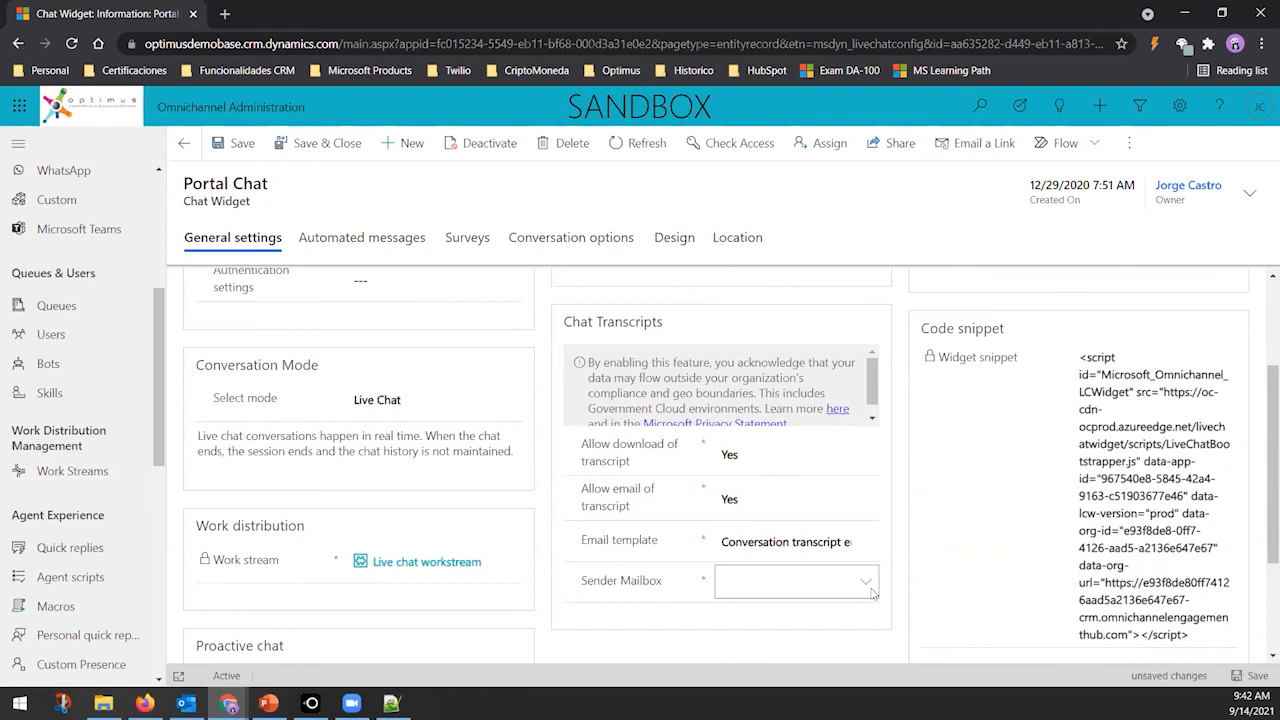
{"action": "left_click", "coordinate": [868, 588]}
{"action": "left_click", "coordinate": [897, 590]}
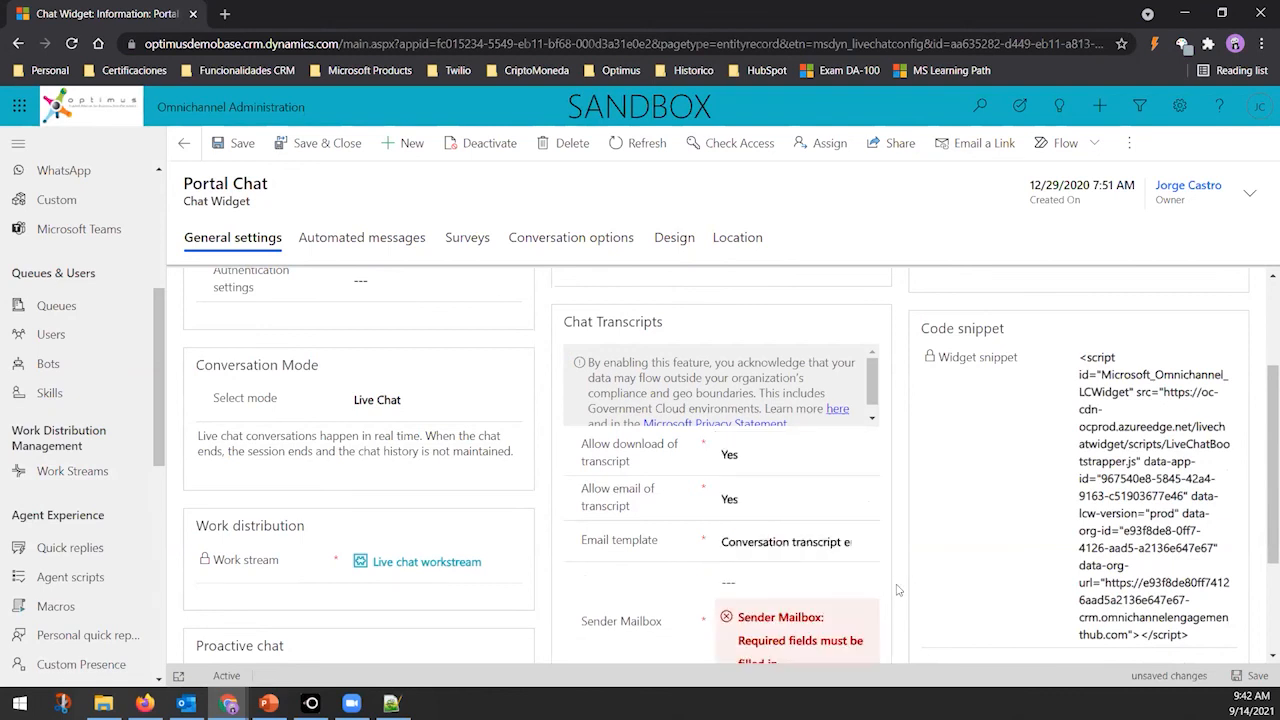
{"action": "scroll", "coordinate": [905, 561], "scroll_direction": "up", "scroll_amount": 2}
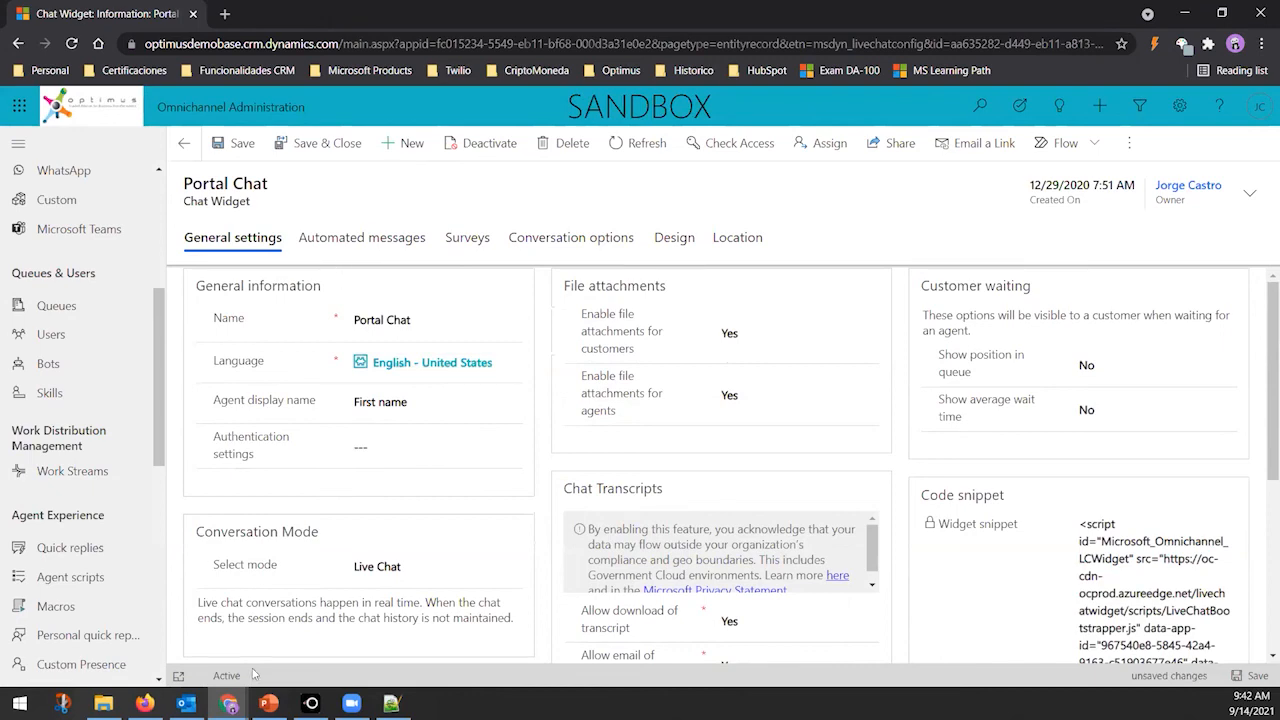
Switch to the PowerPoint presentation, start the slide show from slide 13 and swap the presenter view with the slide show display
{"action": "left_click", "coordinate": [268, 703]}
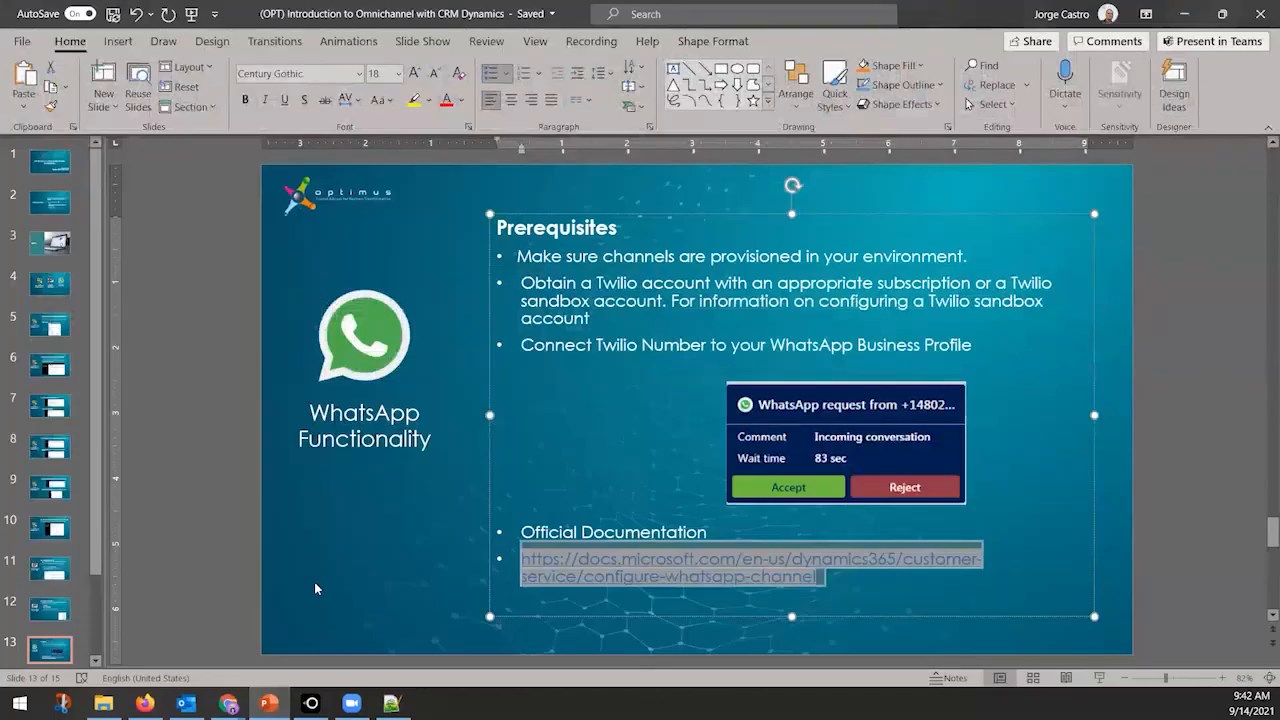
{"action": "left_click", "coordinate": [1099, 678]}
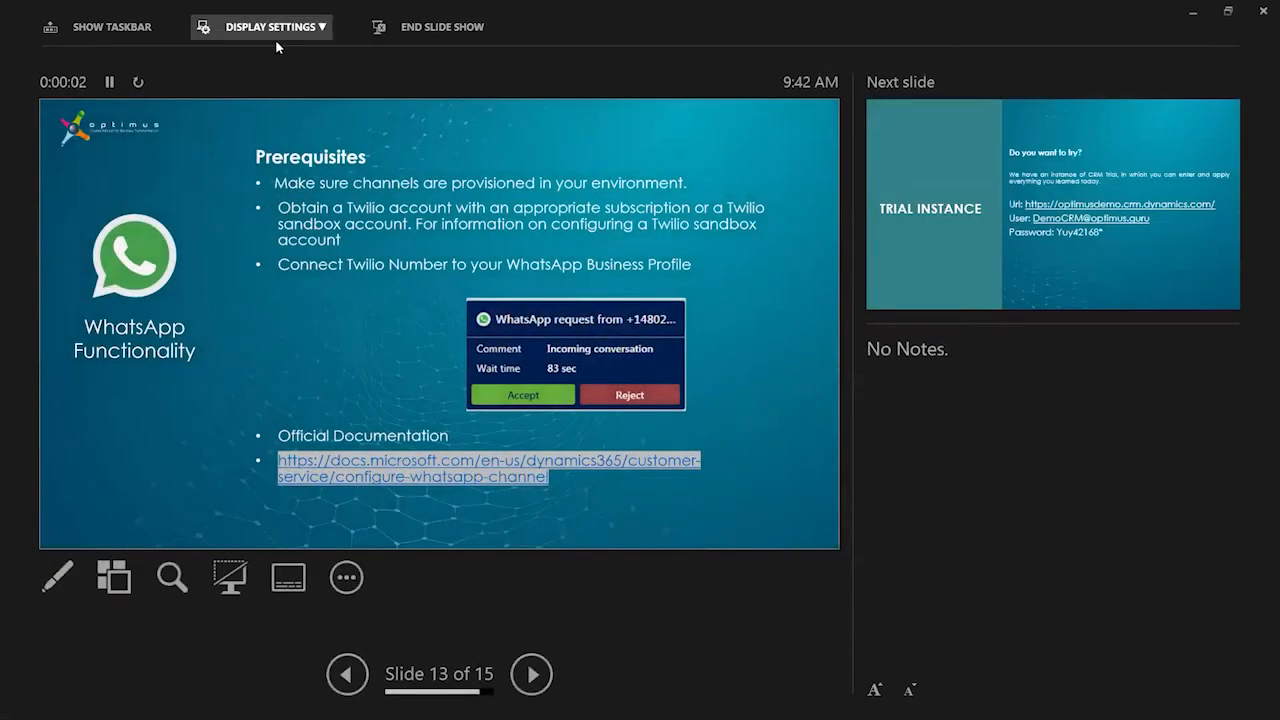
{"action": "left_click", "coordinate": [276, 30]}
{"action": "left_click", "coordinate": [274, 58]}
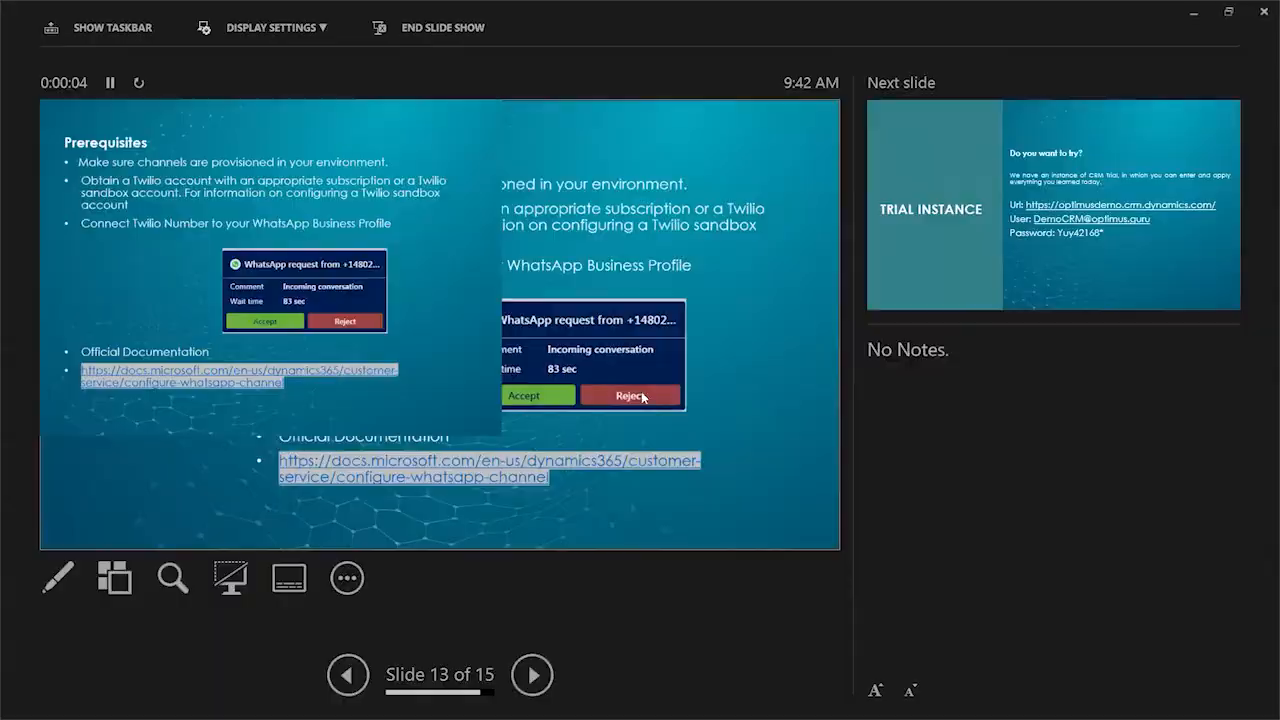